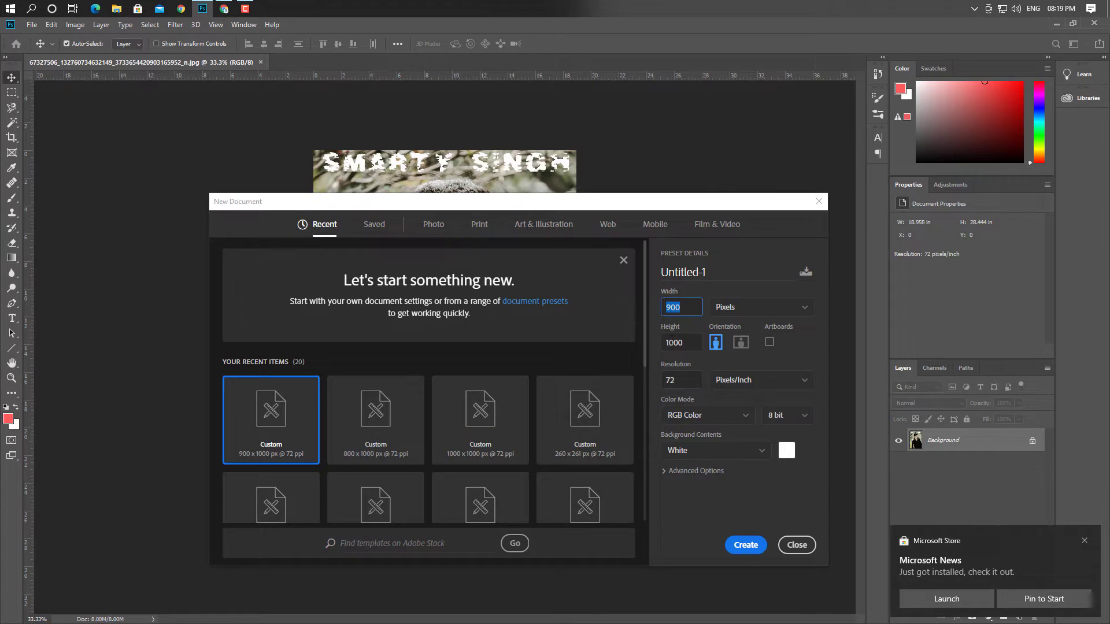
Create a blank white 900 × 1000 px document and dismiss the Store notification
{"action": "left_click", "coordinate": [698, 350]}
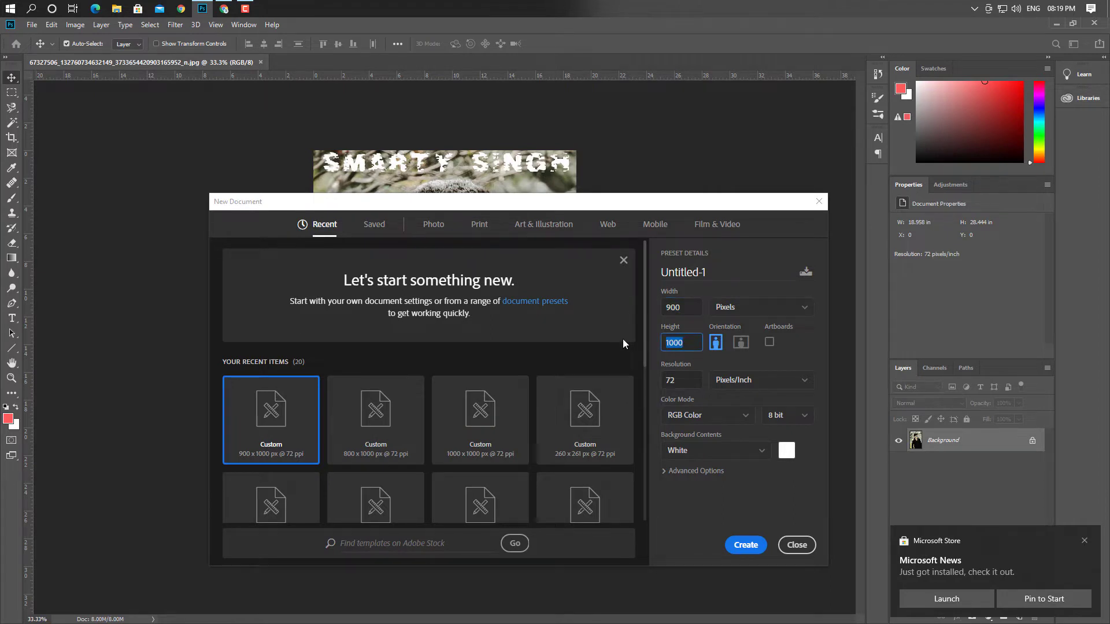
{"action": "left_click", "coordinate": [745, 546]}
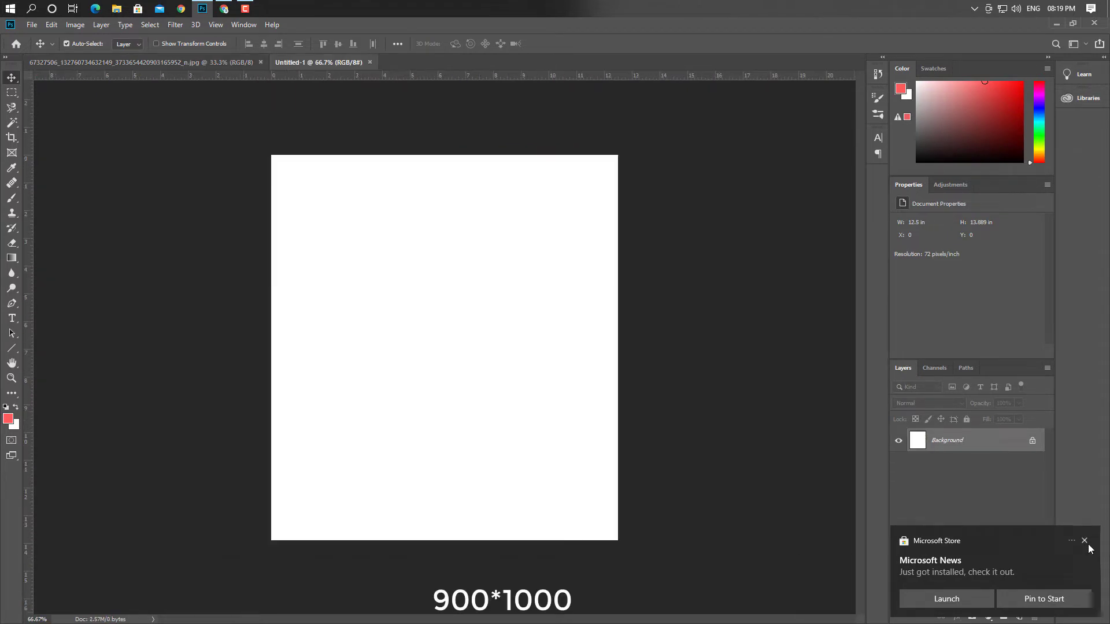
{"action": "left_click", "coordinate": [1085, 542]}
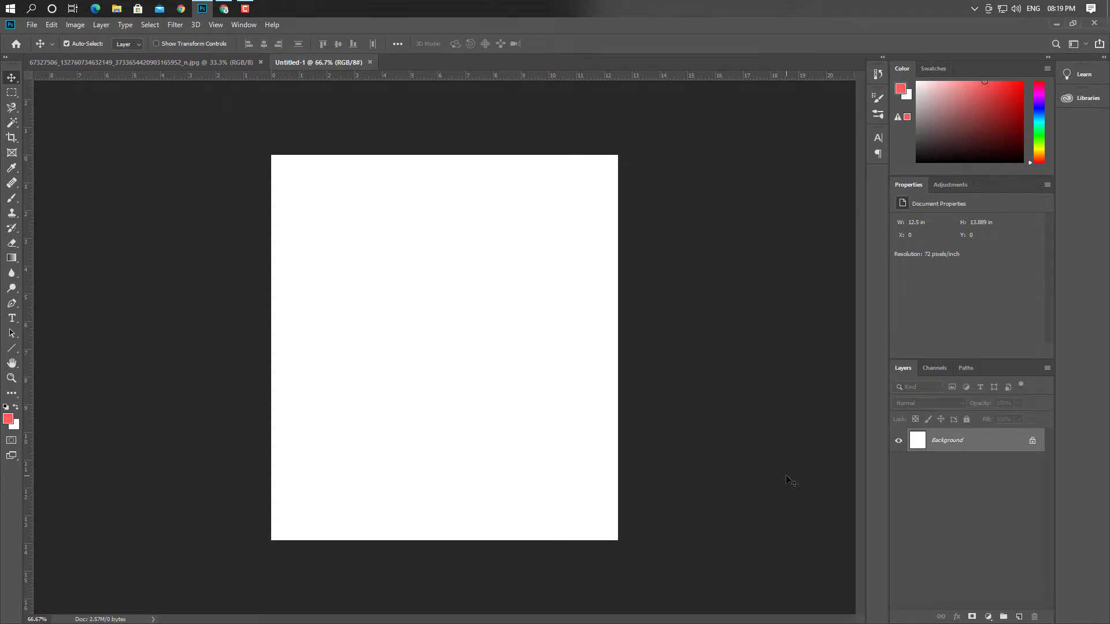
Add a Solid Color fill layer in red #ff4646 covering the canvas
{"action": "left_click", "coordinate": [988, 617]}
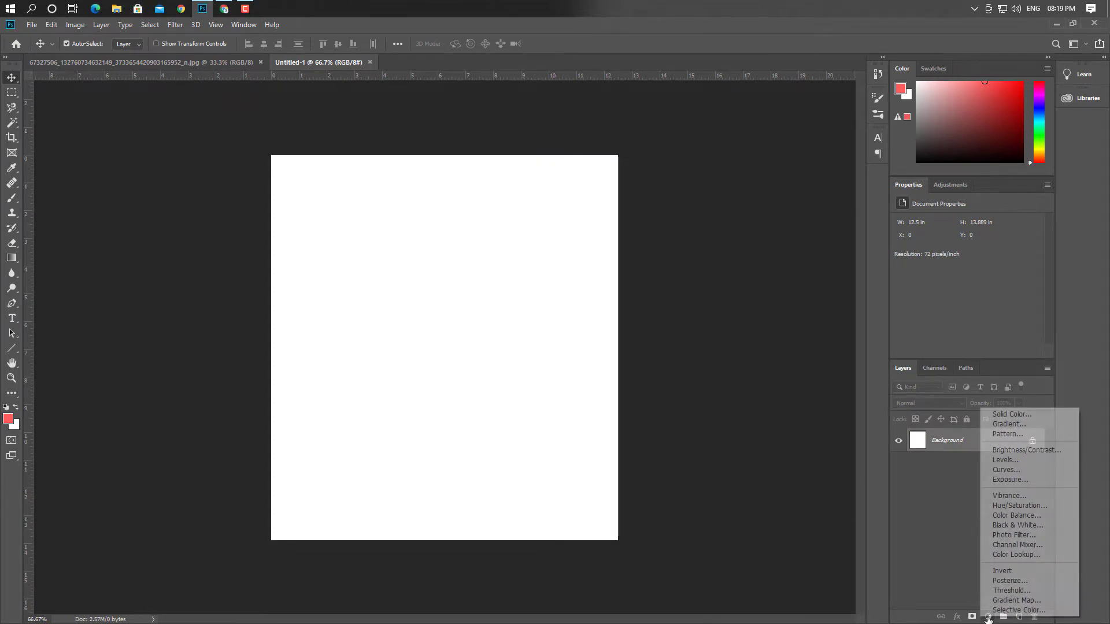
{"action": "left_click", "coordinate": [1007, 415]}
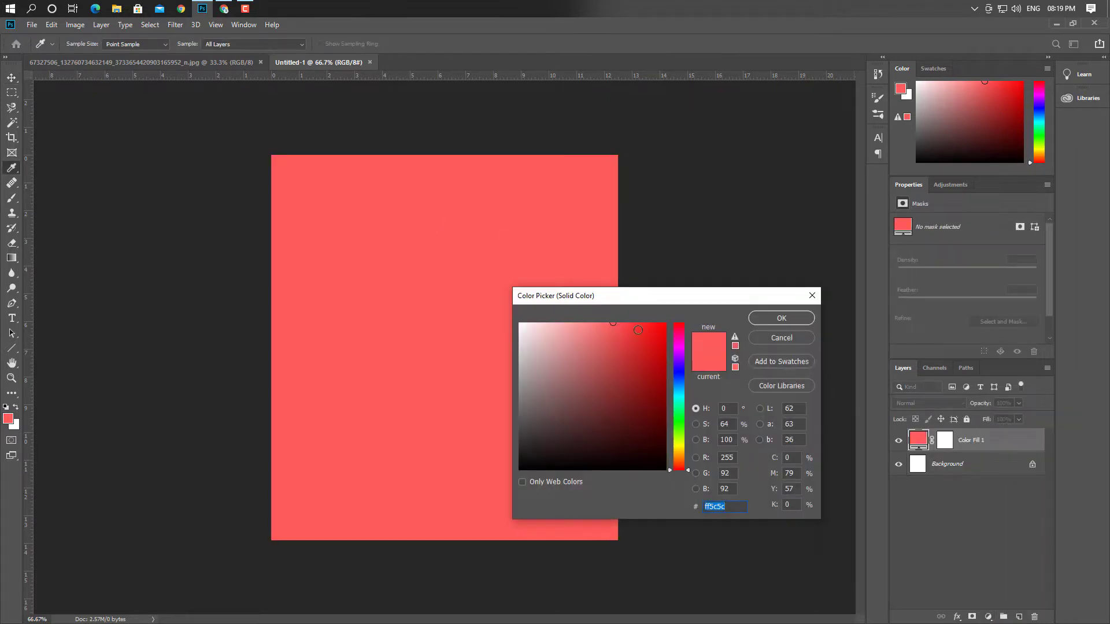
{"action": "left_click_drag", "start_coordinate": [617, 328], "coordinate": [623, 314]}
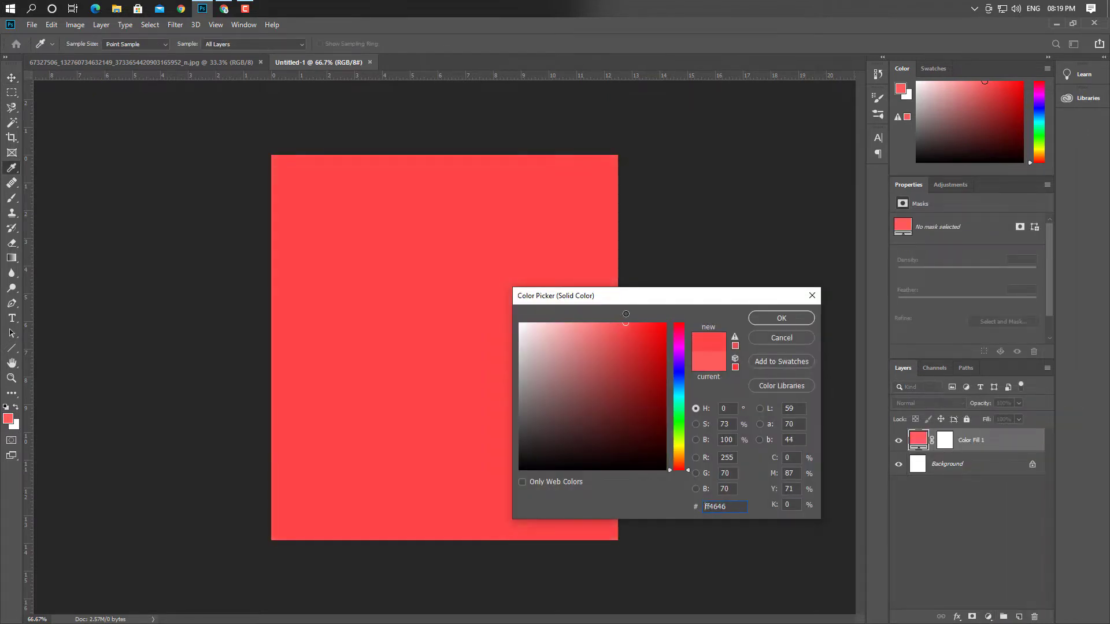
{"action": "left_click", "coordinate": [780, 319]}
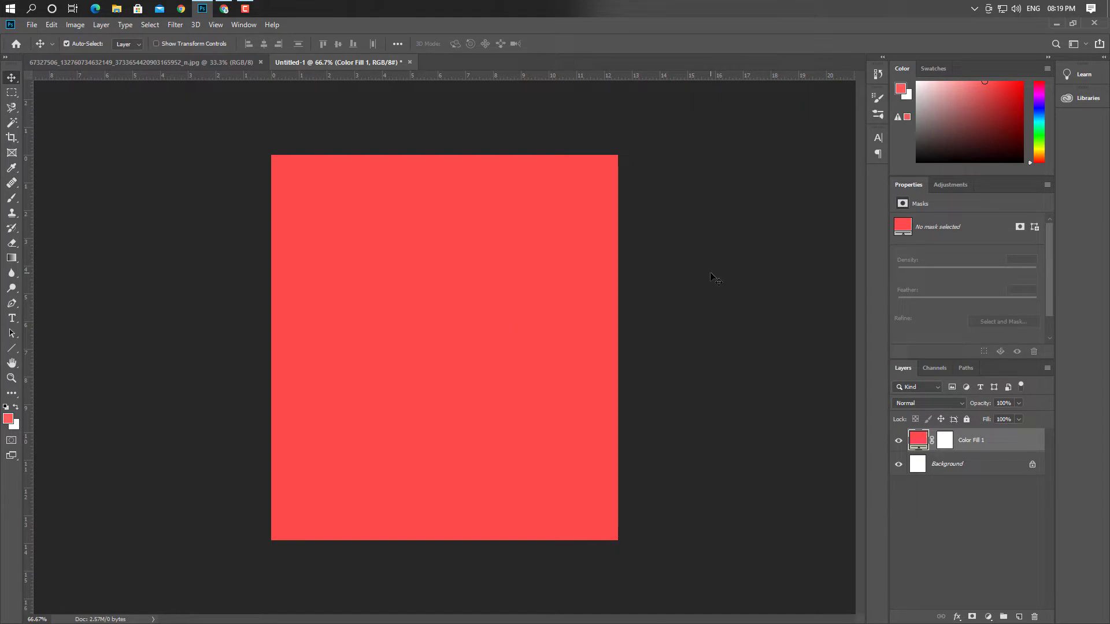
Bring the man's cut-out from the photo document onto the red poster's bottom edge
{"action": "left_click", "coordinate": [238, 61]}
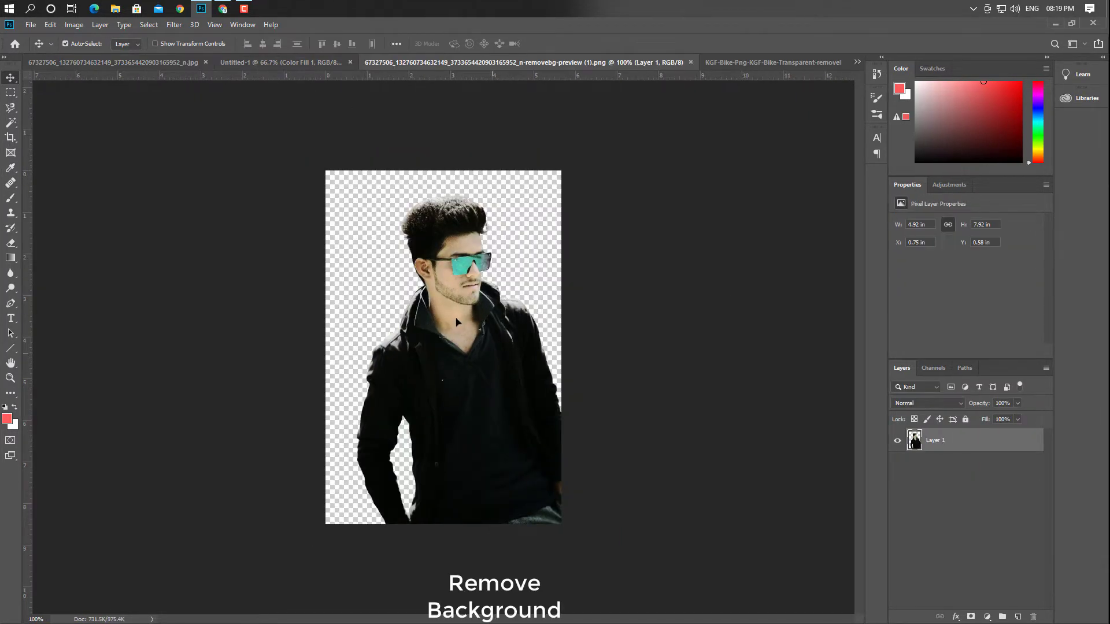
{"action": "left_click_drag", "start_coordinate": [457, 322], "coordinate": [368, 216]}
{"action": "left_click_drag", "start_coordinate": [438, 379], "coordinate": [431, 440]}
Scale the cut-out up to about 135% and apply the transform
{"action": "key", "text": "ctrl+t"}
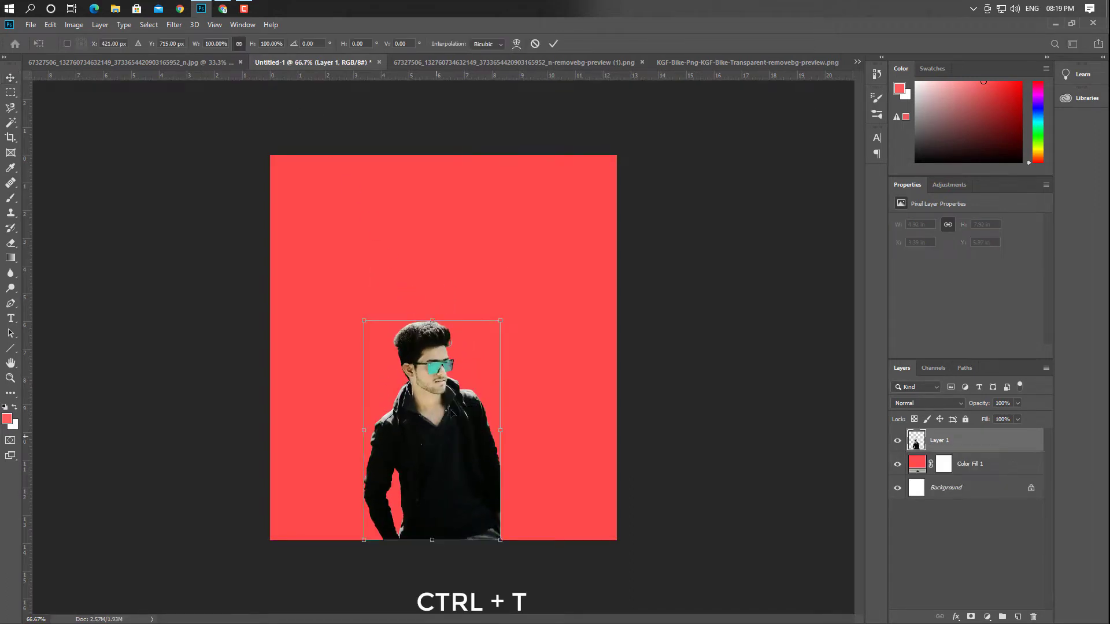
{"action": "left_click_drag", "start_coordinate": [500, 320], "coordinate": [547, 246]}
{"action": "left_click_drag", "start_coordinate": [499, 377], "coordinate": [487, 380]}
{"action": "left_click_drag", "start_coordinate": [441, 247], "coordinate": [447, 244]}
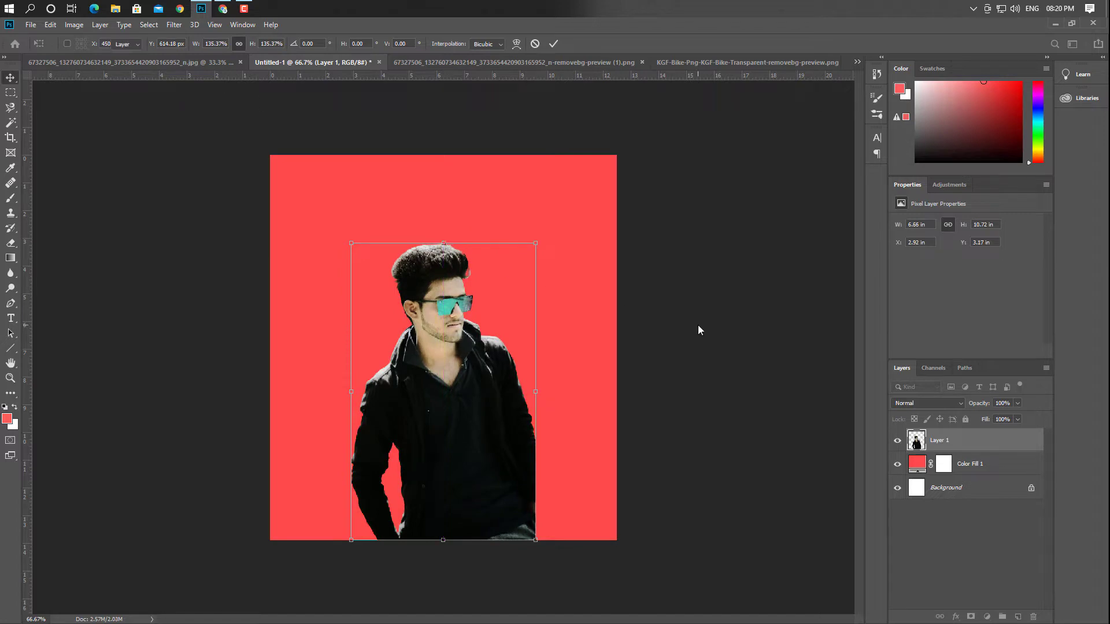
{"action": "key", "text": "Return"}
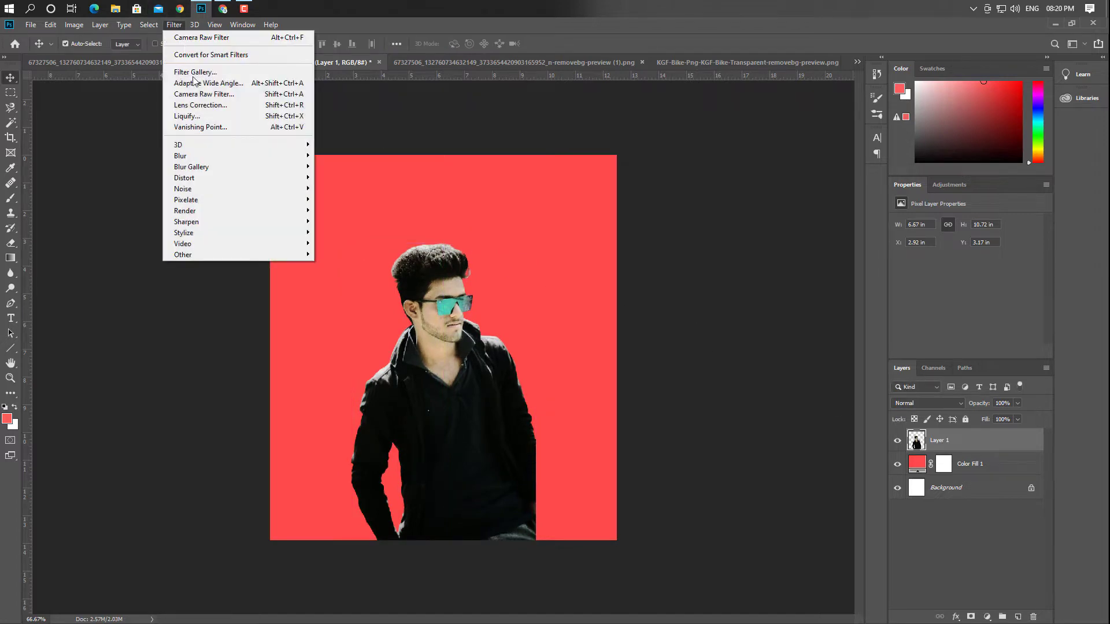
Use Camera Raw Filter on the portrait: Black & White treatment, Temperature -15
{"action": "left_click", "coordinate": [174, 25]}
{"action": "left_click", "coordinate": [198, 95]}
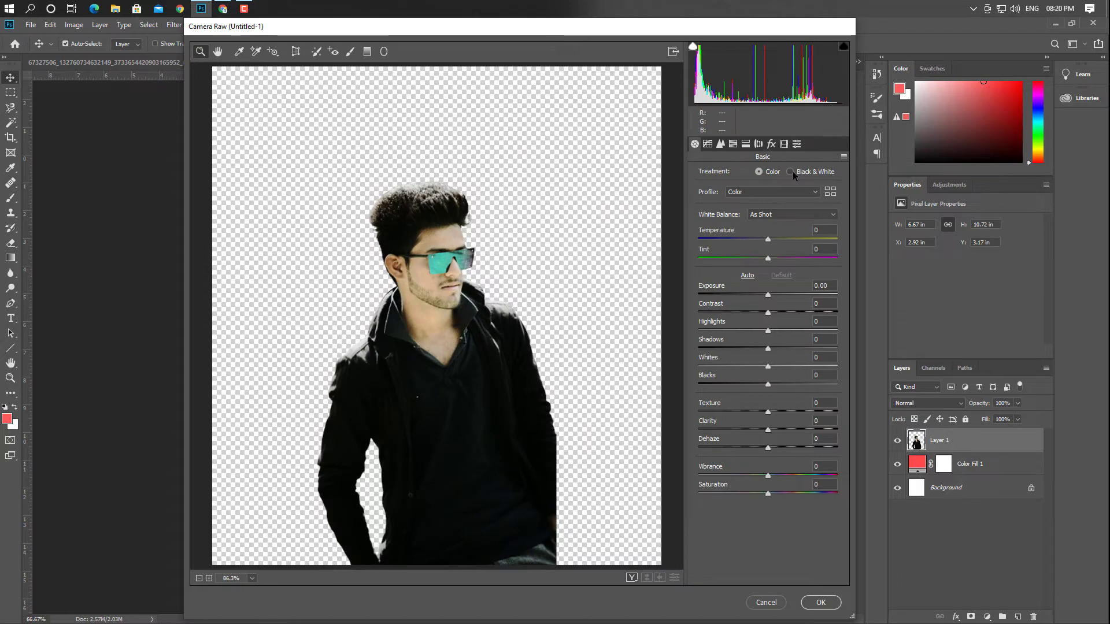
{"action": "left_click", "coordinate": [790, 172]}
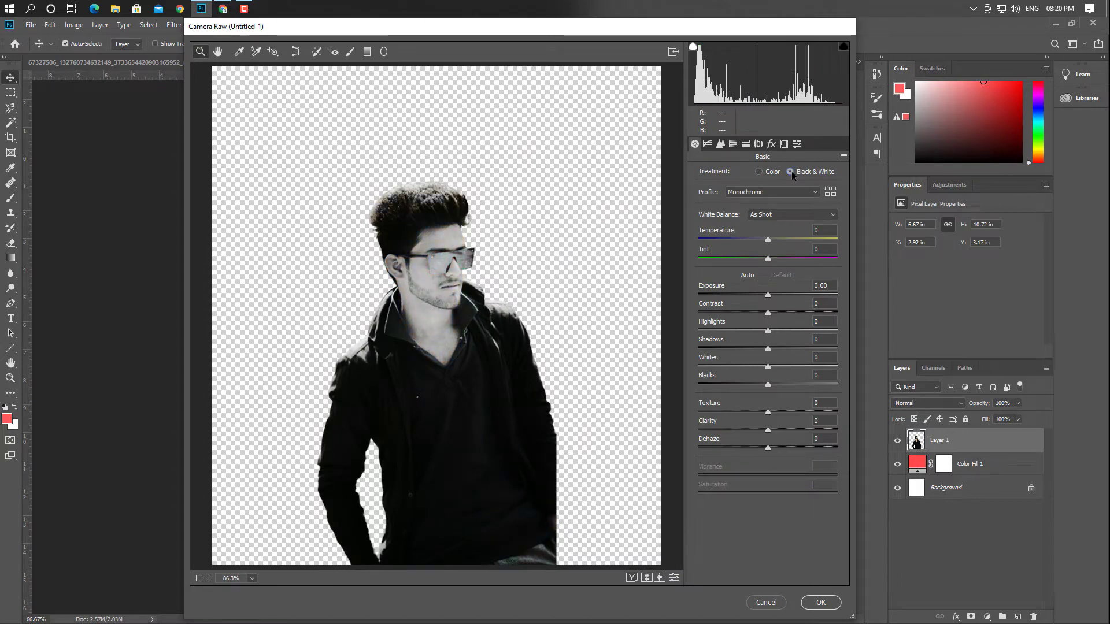
{"action": "left_click", "coordinate": [757, 237]}
{"action": "left_click_drag", "start_coordinate": [752, 242], "coordinate": [731, 240]}
{"action": "left_click", "coordinate": [757, 239]}
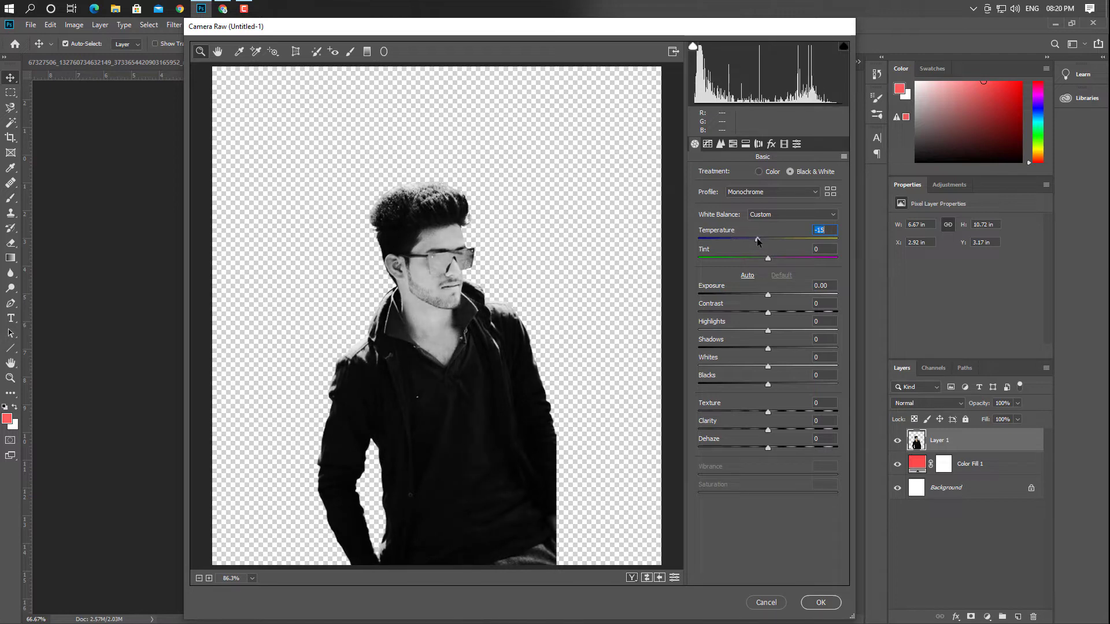
{"action": "left_click", "coordinate": [812, 604]}
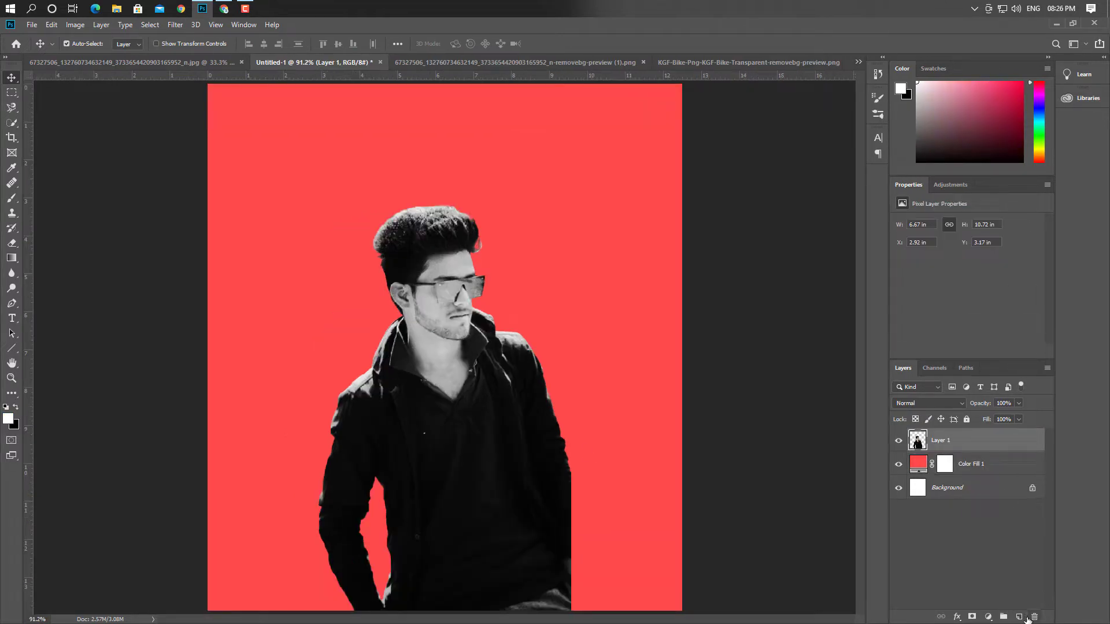
Add a white SMARTY text layer near the top of the poster
{"action": "left_click", "coordinate": [1022, 617]}
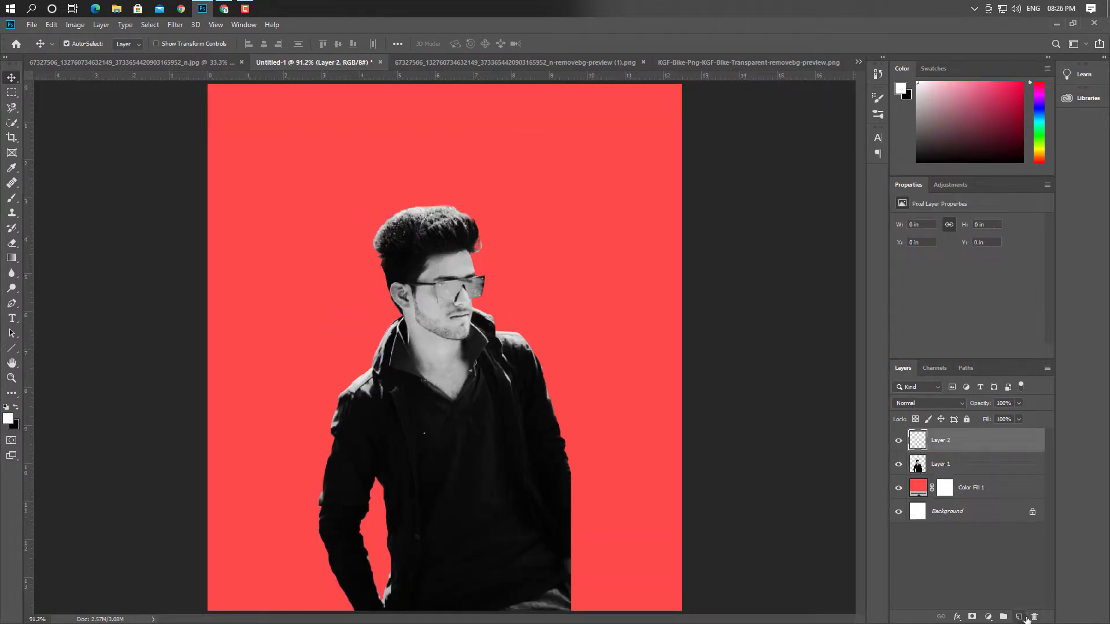
{"action": "left_click", "coordinate": [12, 318]}
{"action": "left_click", "coordinate": [247, 255]}
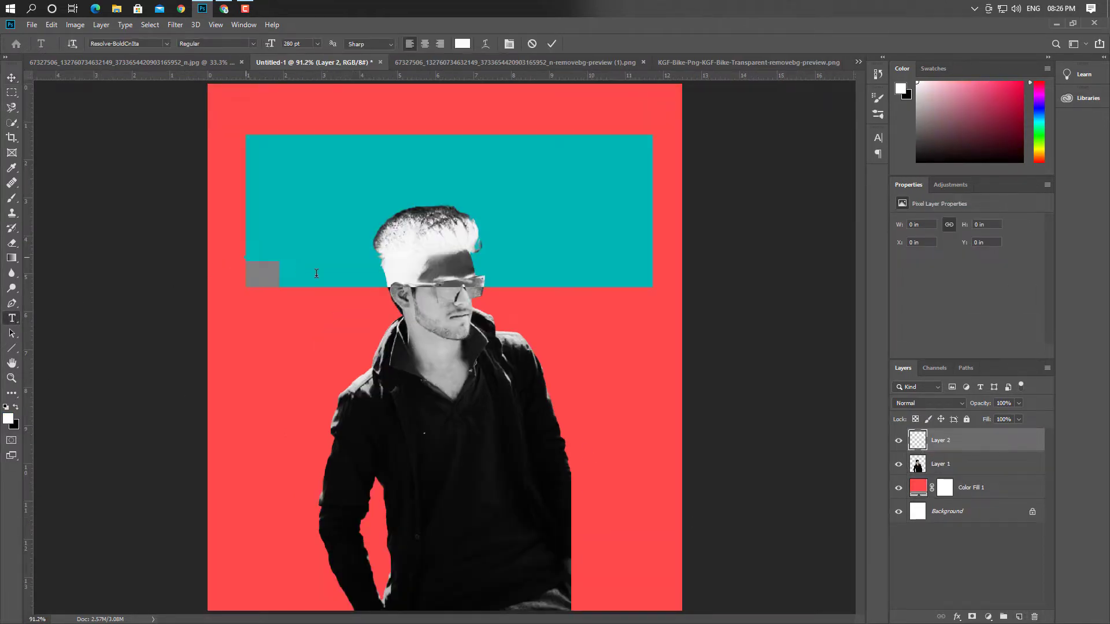
{"action": "type", "text": "SMARTY"}
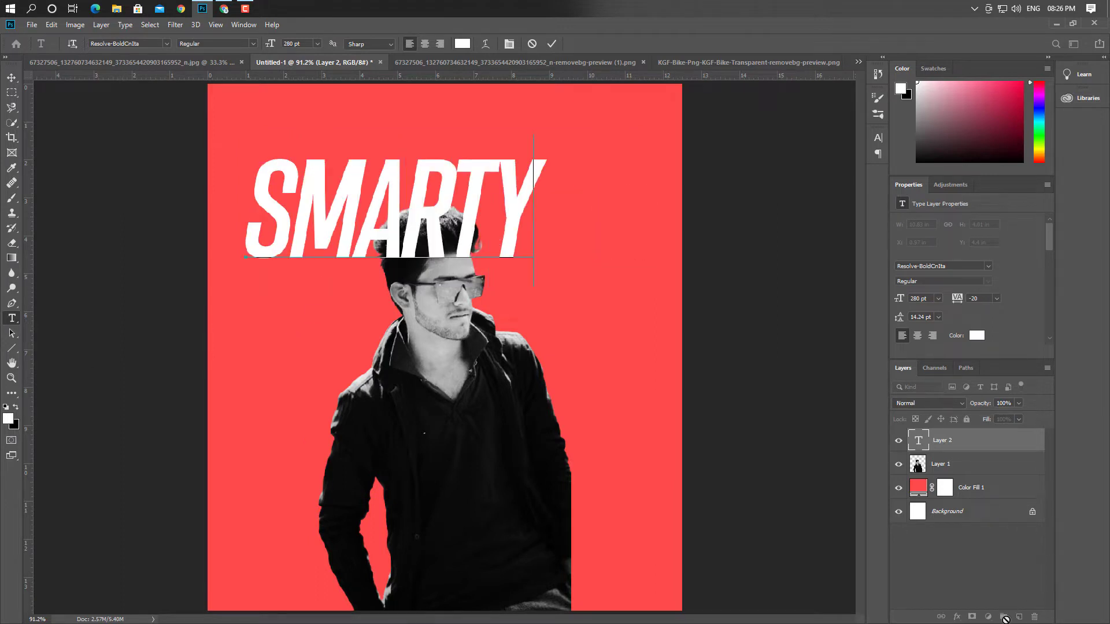
{"action": "left_click", "coordinate": [1006, 526]}
Add a SINGH text layer below SMARTY and set its size to 370 pt
{"action": "left_click", "coordinate": [1017, 616]}
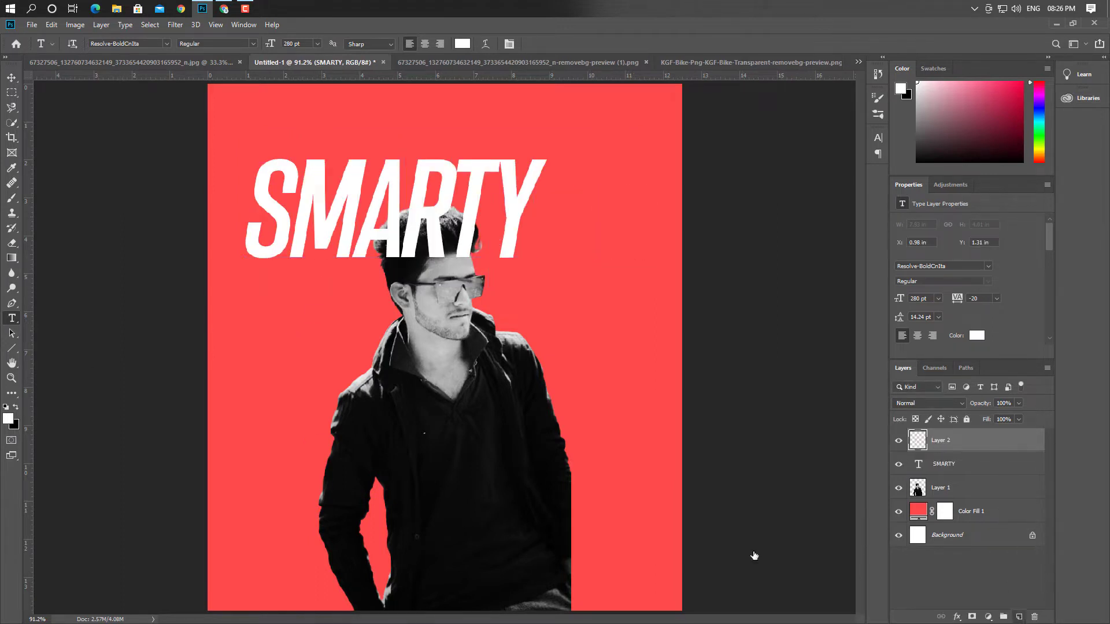
{"action": "left_click", "coordinate": [313, 396]}
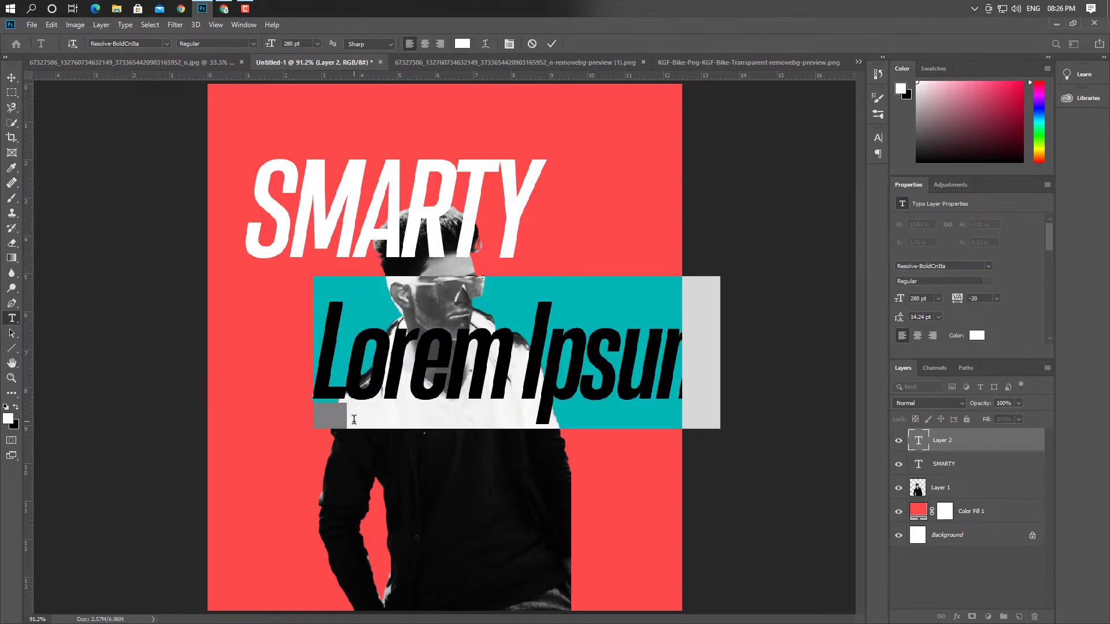
{"action": "type", "text": "SINGH"}
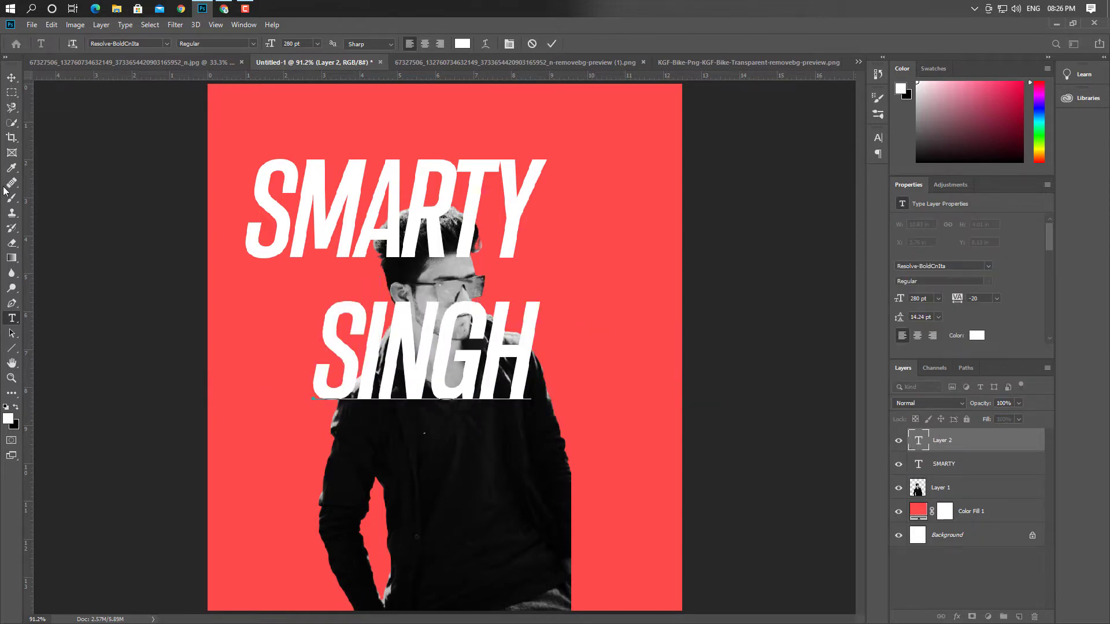
{"action": "left_click_drag", "start_coordinate": [335, 319], "coordinate": [641, 317]}
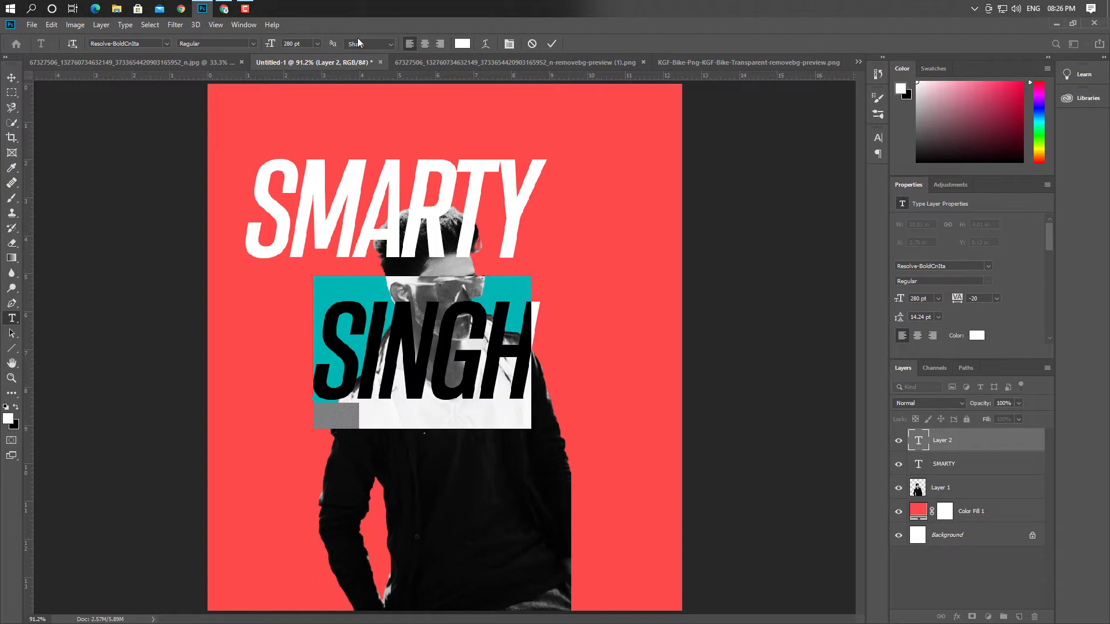
{"action": "type", "text": "330"}
{"action": "key", "text": "Return"}
{"action": "type", "text": "37"}
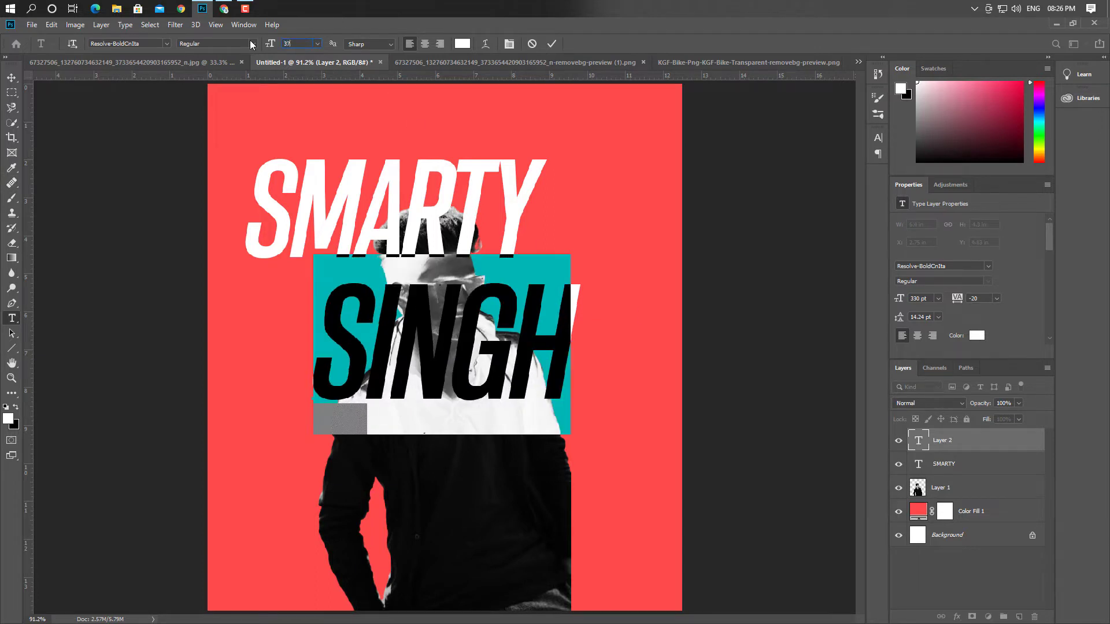
{"action": "type", "text": "0"}
{"action": "key", "text": "Return"}
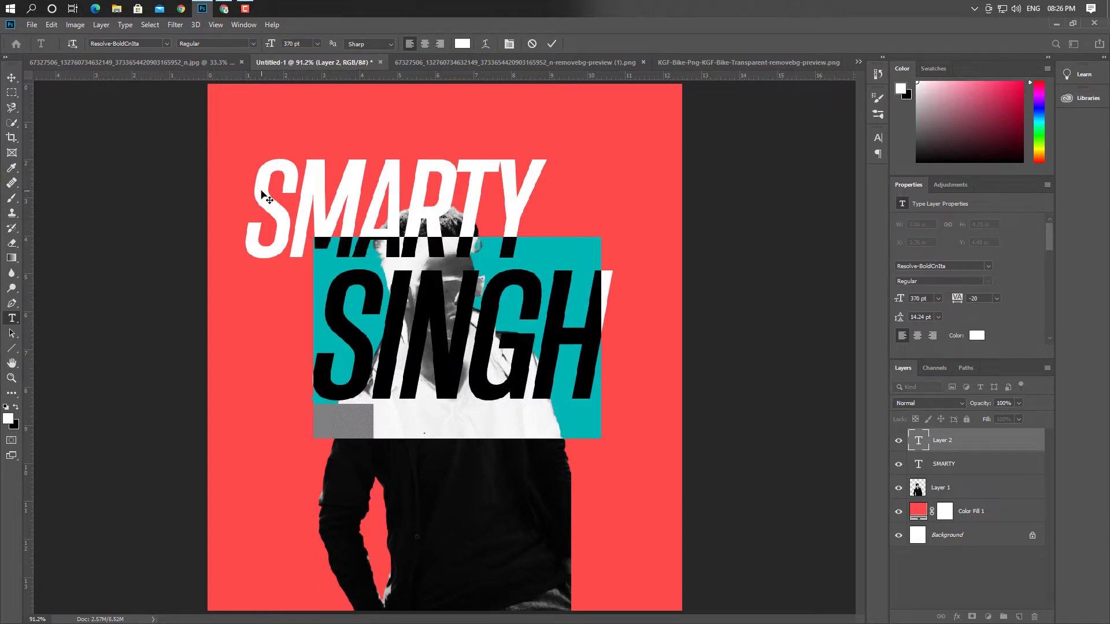
{"action": "left_click", "coordinate": [1008, 461]}
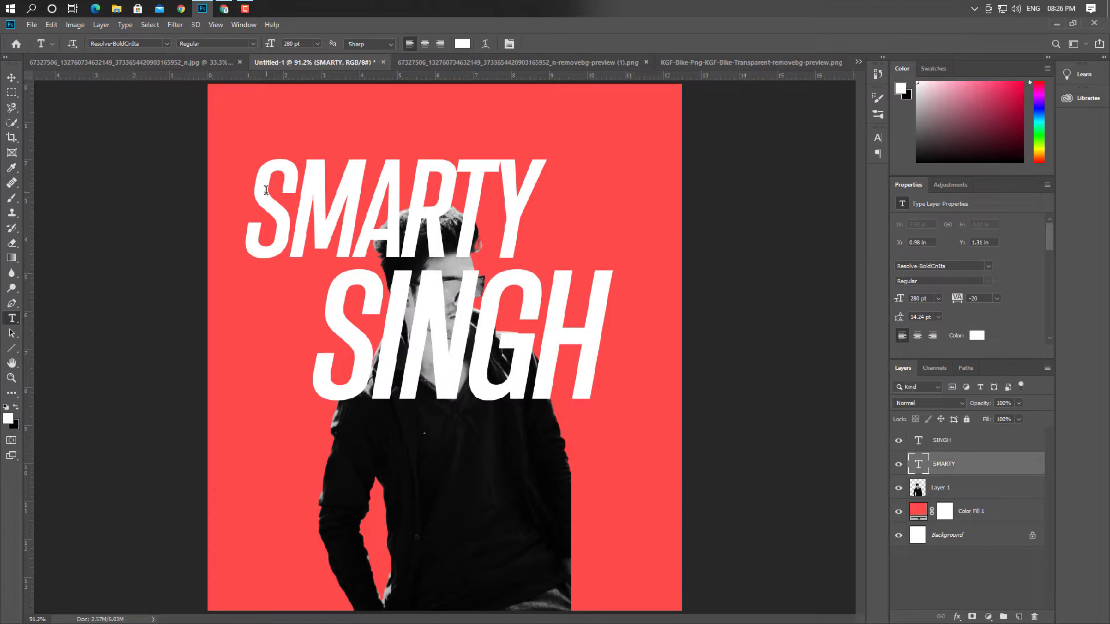
Resize SMARTY to 350 pt and open a wide gap after SMA, reading SMA RTY
{"action": "double_click", "coordinate": [381, 198]}
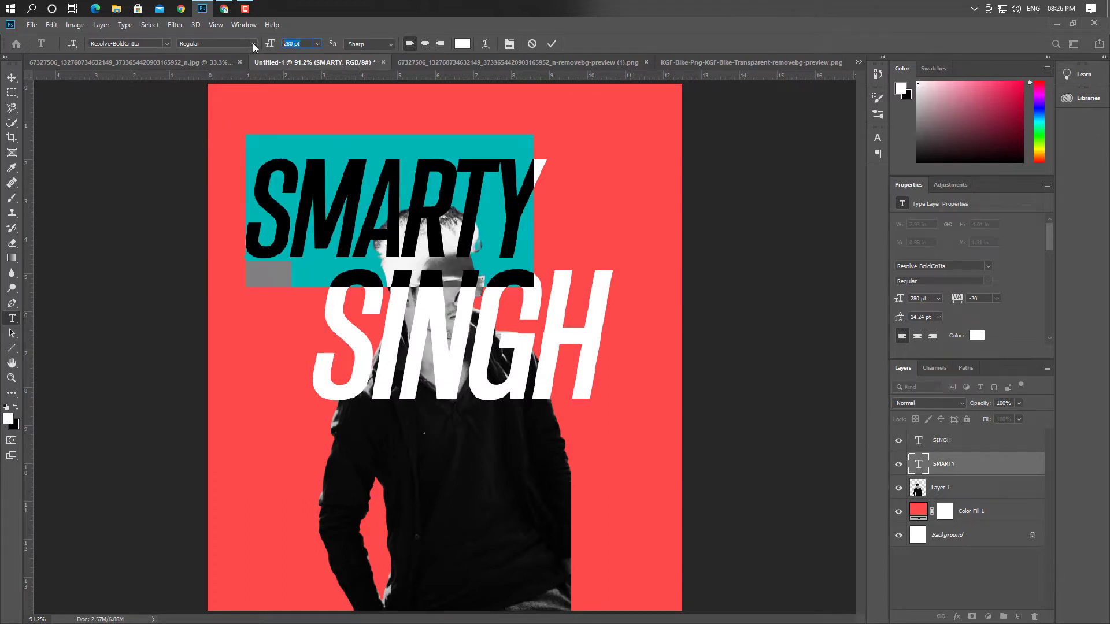
{"action": "type", "text": "350"}
{"action": "key", "text": "Return"}
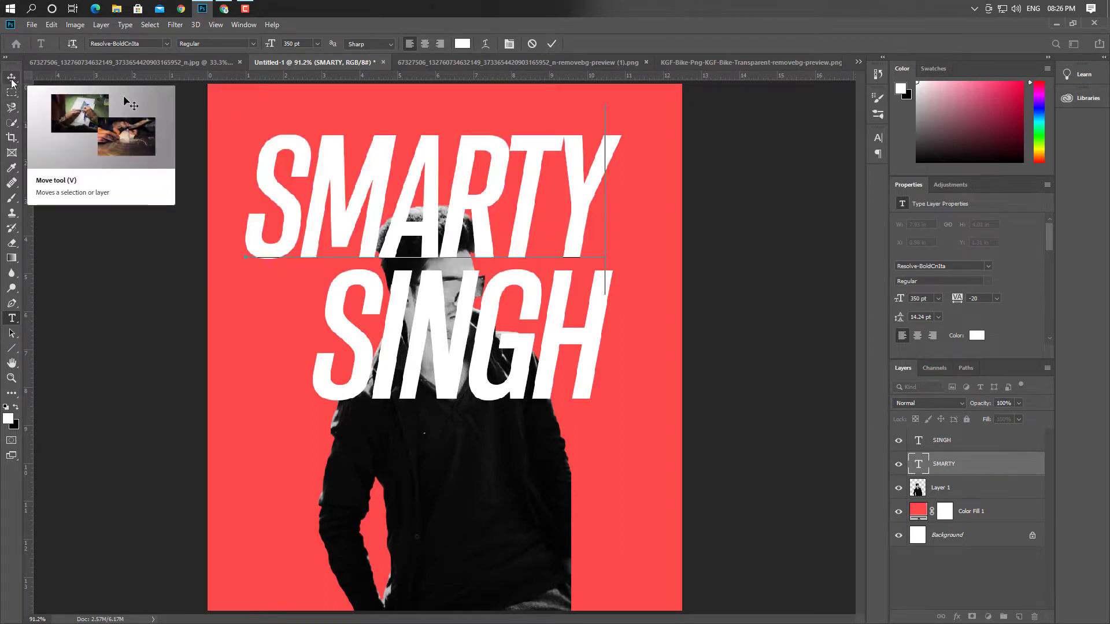
{"action": "key", "text": "alt+Right"}
{"action": "key", "text": "alt+Right"}
{"action": "key", "text": "alt+Right"}
{"action": "key", "text": "alt+Right"}
{"action": "key", "text": "alt+Right"}
{"action": "key", "text": "alt+Right"}
{"action": "key", "text": "alt+Right"}
{"action": "key", "text": "alt+Right"}
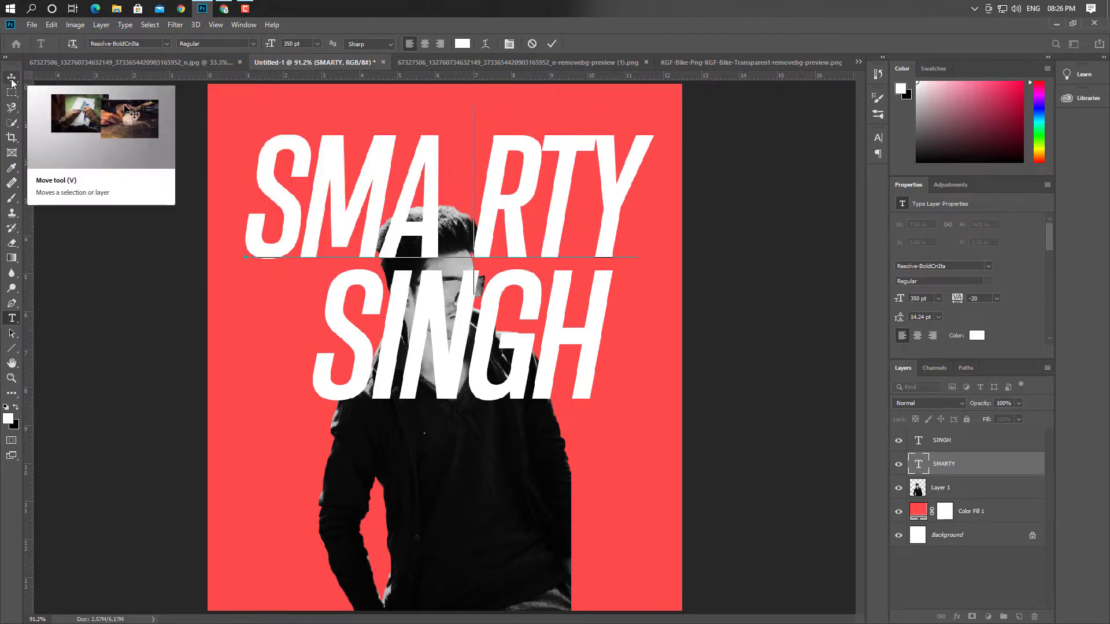
{"action": "key", "text": "alt+Right"}
{"action": "key", "text": "alt+Right"}
{"action": "key", "text": "alt+Right"}
{"action": "key", "text": "alt+Right"}
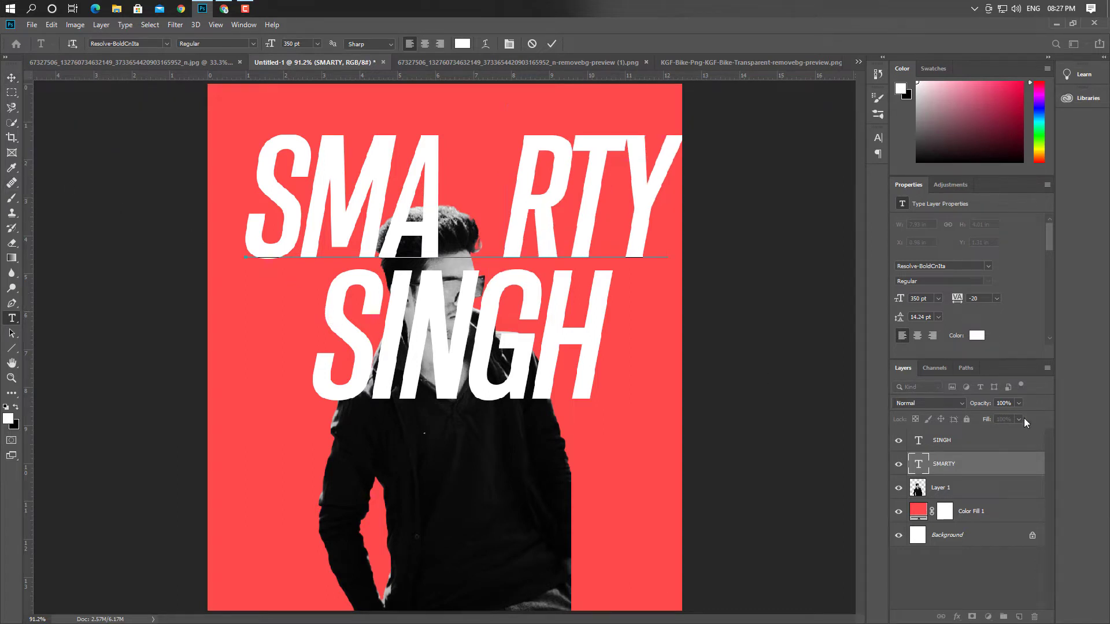
Resize SINGH to 380 pt and put the caret between N and G to split it
{"action": "left_click_drag", "start_coordinate": [321, 327], "coordinate": [655, 330]}
{"action": "left_click", "coordinate": [308, 45]}
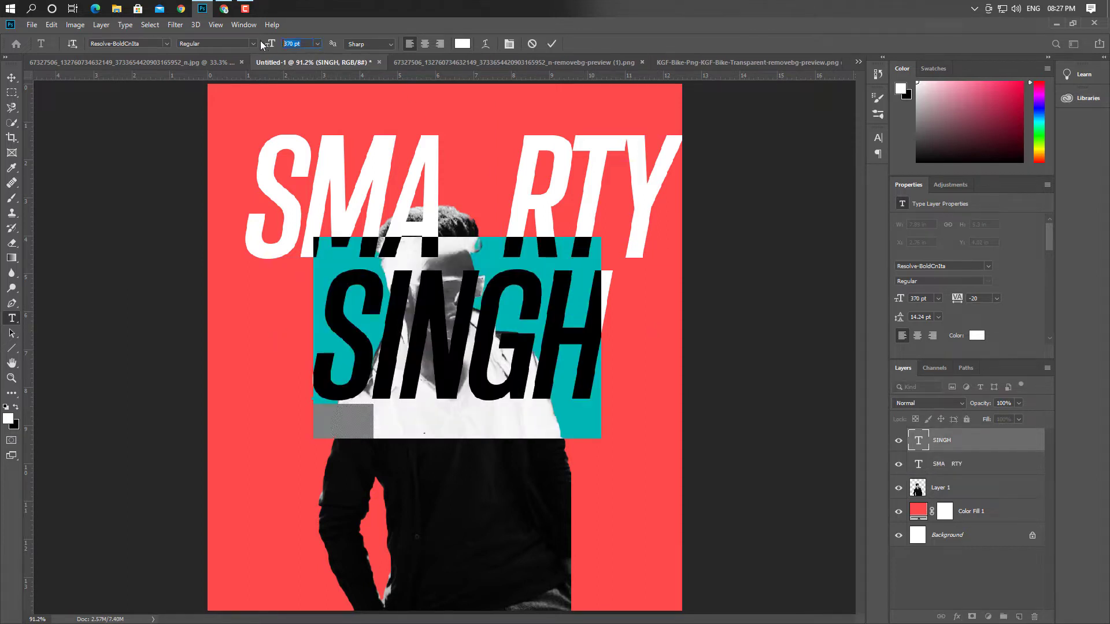
{"action": "type", "text": "380"}
{"action": "key", "text": "Return"}
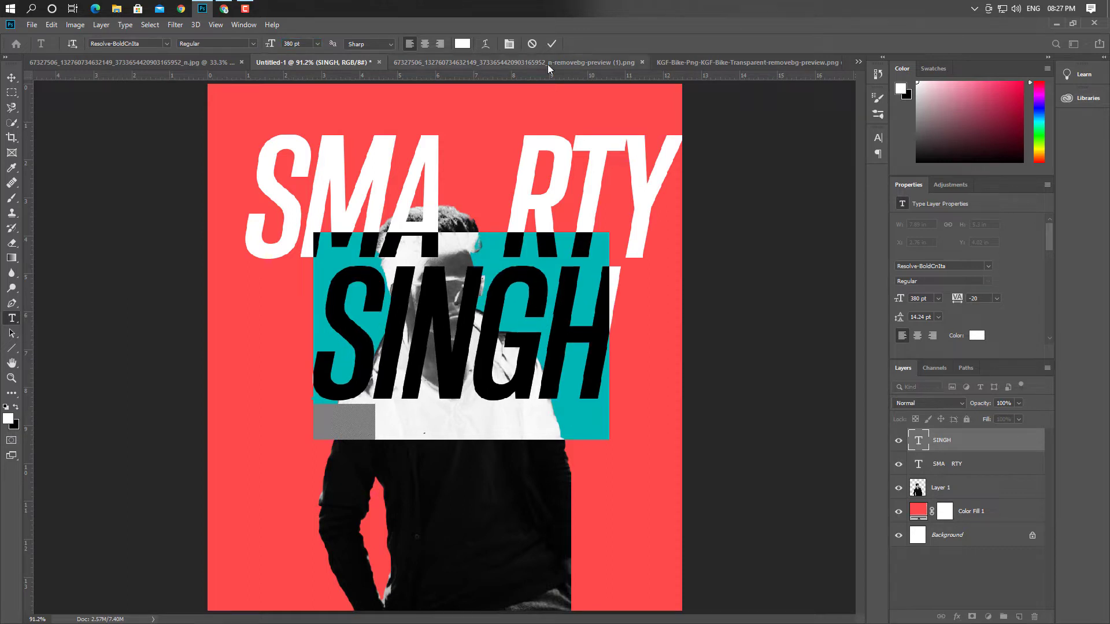
{"action": "left_click", "coordinate": [482, 286]}
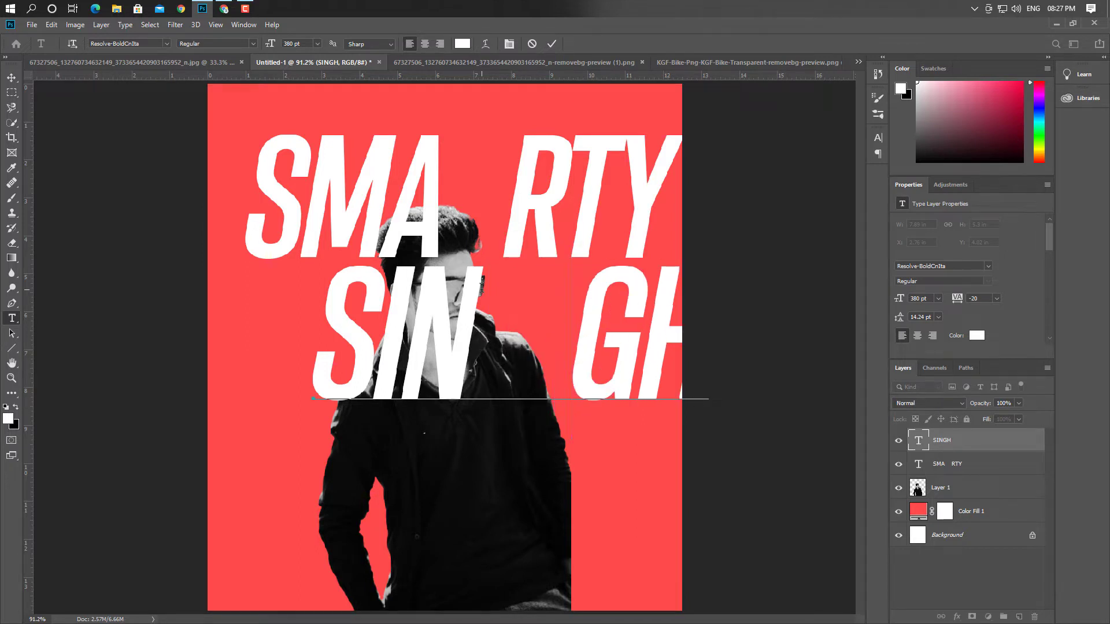
Drag the SIN GH and SMA RTY lines lower on the poster
{"action": "left_click", "coordinate": [12, 77]}
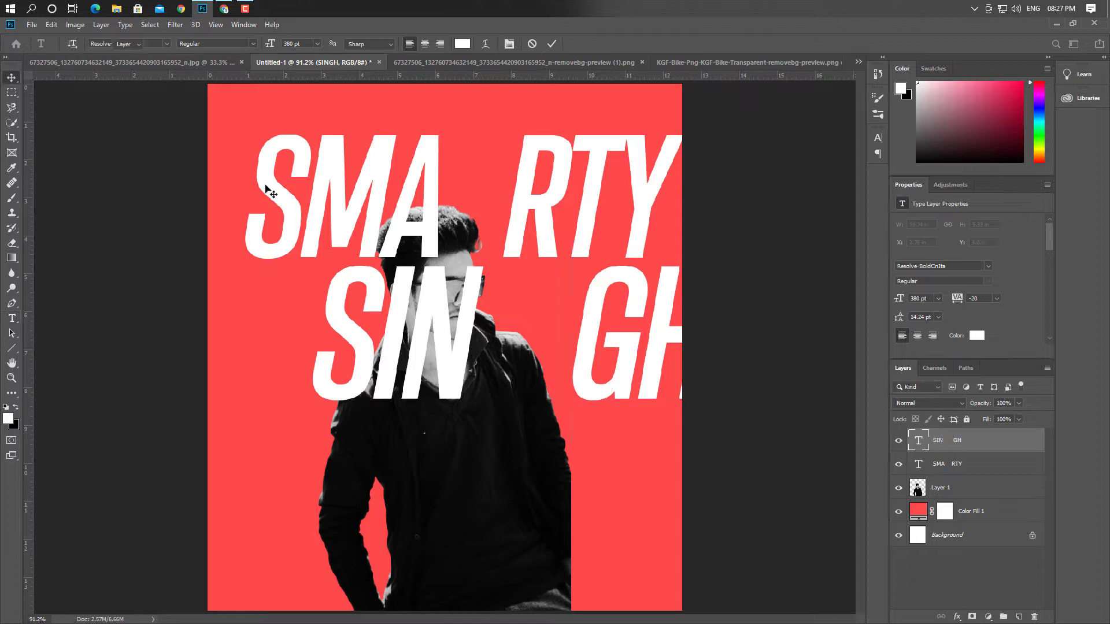
{"action": "left_click_drag", "start_coordinate": [392, 315], "coordinate": [324, 329]}
{"action": "left_click_drag", "start_coordinate": [511, 220], "coordinate": [512, 268]}
{"action": "left_click_drag", "start_coordinate": [515, 317], "coordinate": [514, 376]}
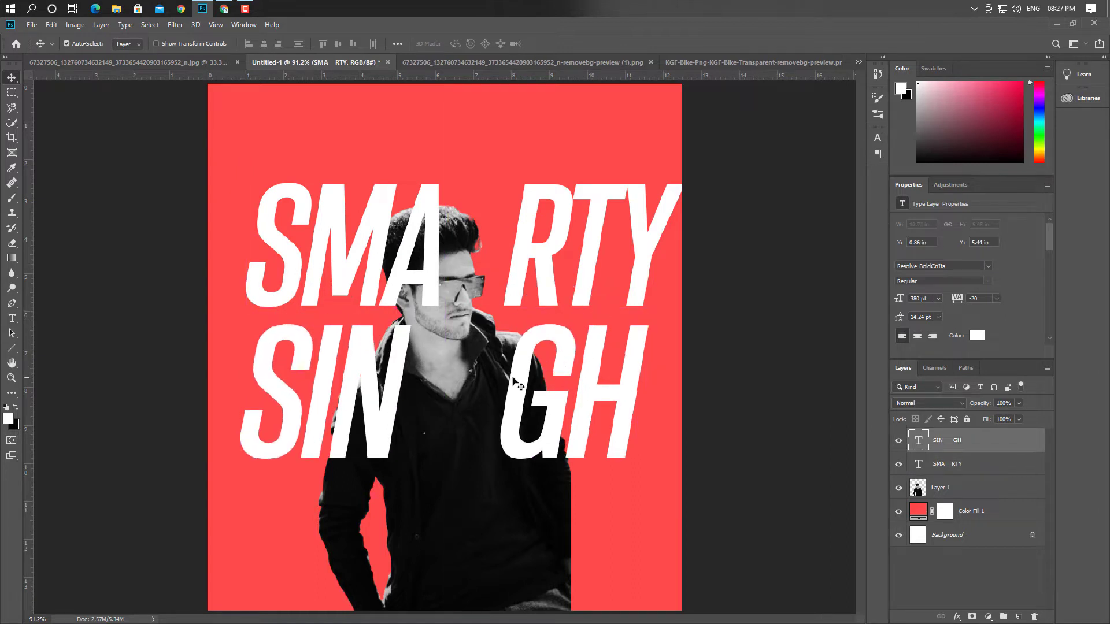
Nudge SIN GH into place, then move the man's photo layer above both text layers
{"action": "double_click", "coordinate": [513, 376]}
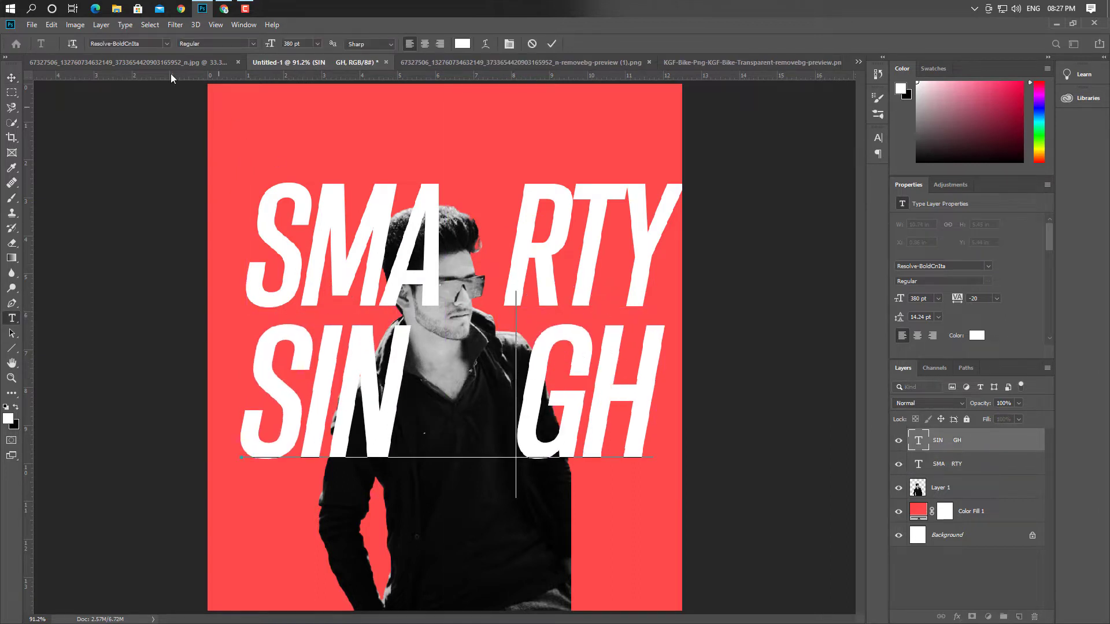
{"action": "left_click", "coordinate": [12, 77]}
{"action": "key", "text": "Left"}
{"action": "key", "text": "Left"}
{"action": "key", "text": "Left"}
{"action": "key", "text": "Left"}
{"action": "key", "text": "Left"}
{"action": "key", "text": "Left"}
{"action": "key", "text": "Left"}
{"action": "key", "text": "Left"}
{"action": "key", "text": "Left"}
{"action": "key", "text": "Left"}
{"action": "key", "text": "Left"}
{"action": "key", "text": "Left"}
{"action": "key", "text": "Left"}
{"action": "key", "text": "Left"}
{"action": "key", "text": "Left"}
{"action": "key", "text": "Left"}
{"action": "key", "text": "Left"}
{"action": "key", "text": "Left"}
{"action": "key", "text": "Left"}
{"action": "key", "text": "Left"}
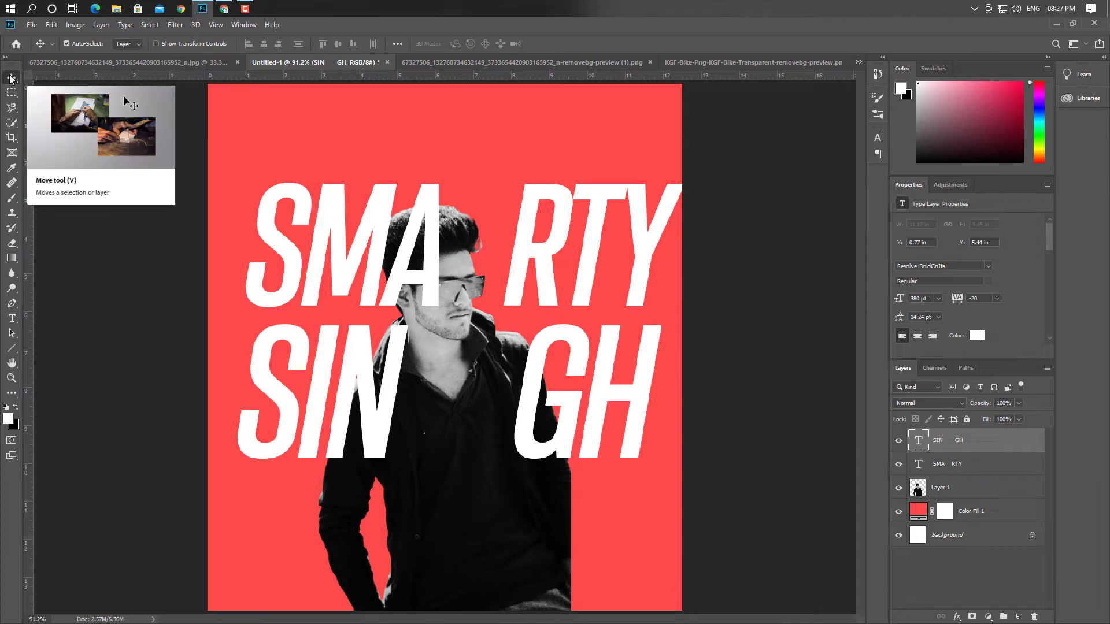
{"action": "key", "text": "Up"}
{"action": "key", "text": "Up"}
{"action": "key", "text": "Up"}
{"action": "key", "text": "Up"}
{"action": "key", "text": "Up"}
{"action": "key", "text": "Up"}
{"action": "key", "text": "Up"}
{"action": "key", "text": "Up"}
{"action": "key", "text": "Up"}
{"action": "key", "text": "Up"}
{"action": "key", "text": "Up"}
{"action": "key", "text": "Up"}
{"action": "key", "text": "Up"}
{"action": "key", "text": "Up"}
{"action": "key", "text": "Up"}
{"action": "key", "text": "Up"}
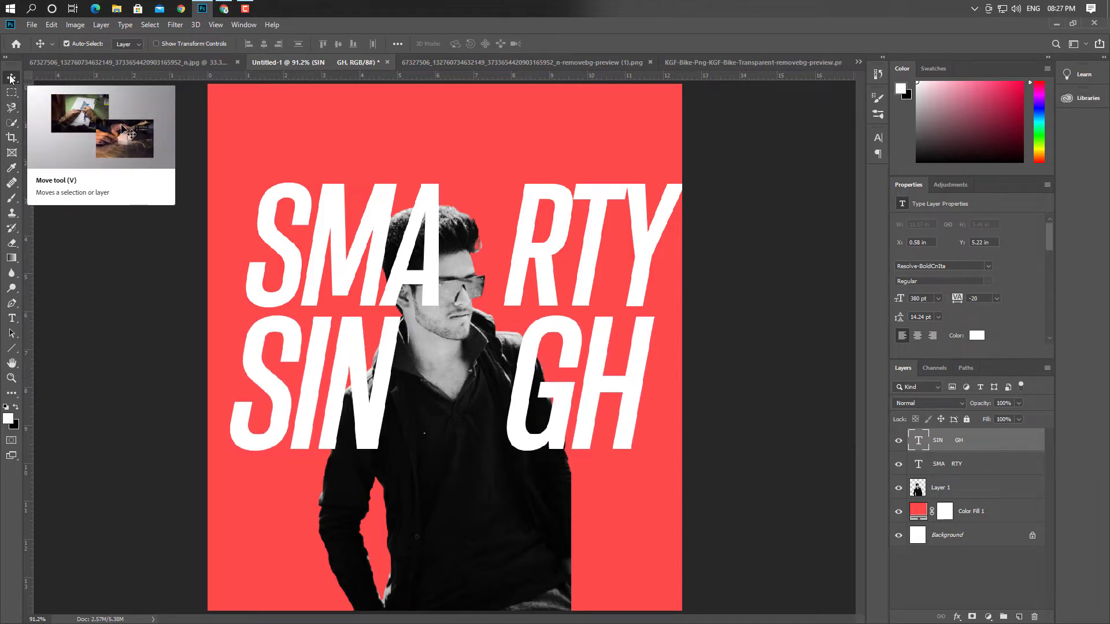
{"action": "key", "text": "Left"}
{"action": "key", "text": "Left"}
{"action": "key", "text": "Left"}
{"action": "key", "text": "Left"}
{"action": "key", "text": "Left"}
{"action": "key", "text": "Up"}
{"action": "key", "text": "Up"}
{"action": "key", "text": "Left"}
{"action": "key", "text": "Left"}
{"action": "key", "text": "Left"}
{"action": "key", "text": "Left"}
{"action": "key", "text": "Left"}
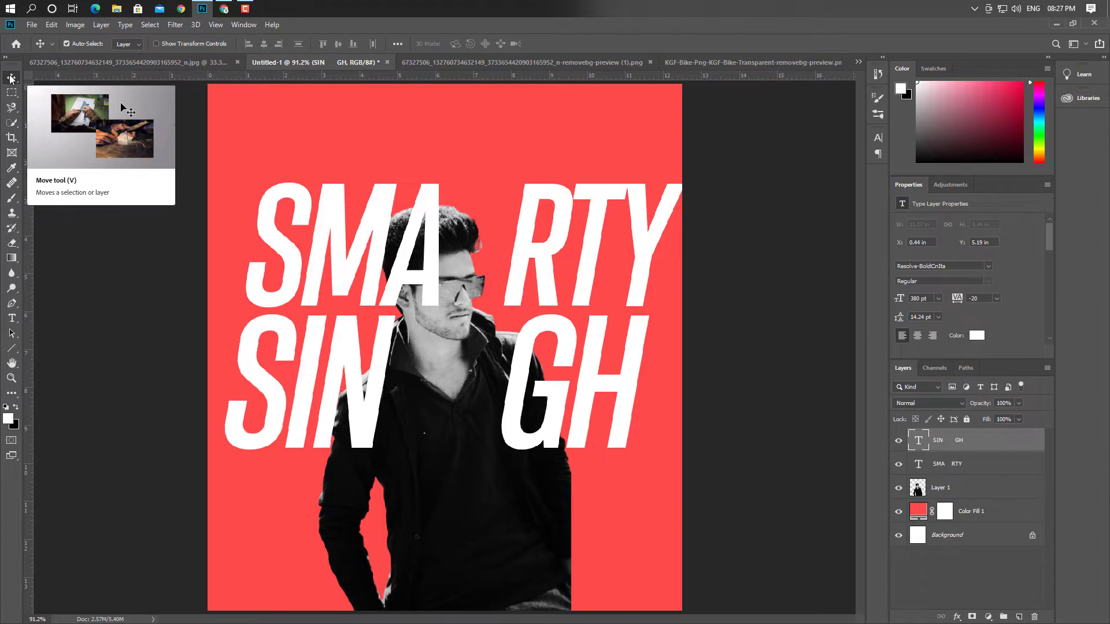
{"action": "key", "text": "Left"}
{"action": "key", "text": "Left"}
{"action": "key", "text": "Left"}
{"action": "key", "text": "Left"}
{"action": "key", "text": "Down"}
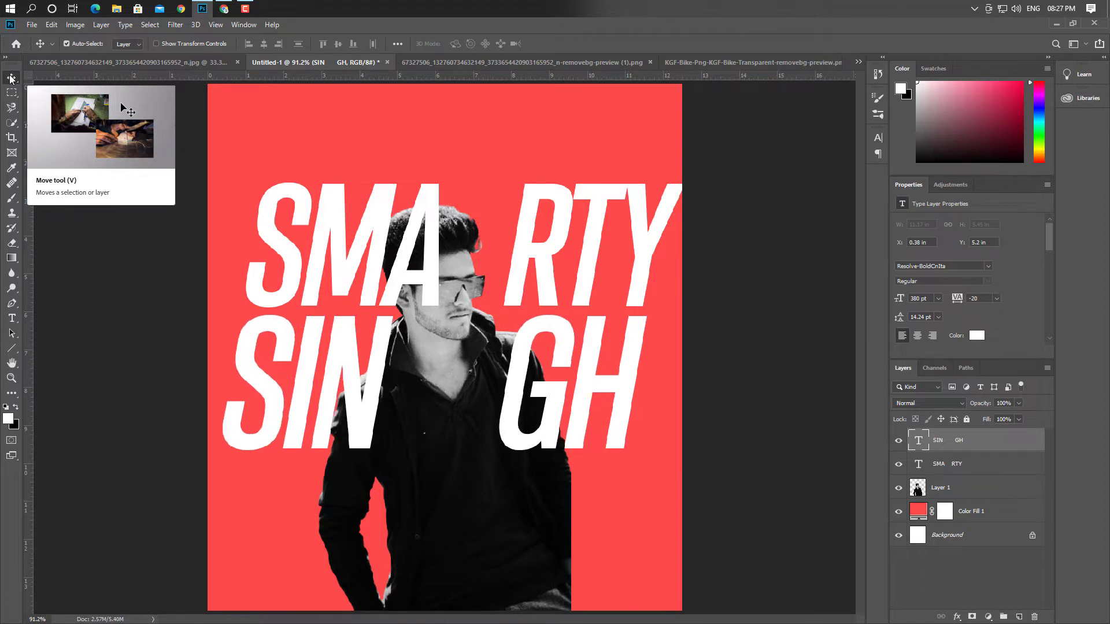
{"action": "left_click_drag", "start_coordinate": [961, 484], "coordinate": [959, 433]}
{"action": "left_click_drag", "start_coordinate": [537, 327], "coordinate": [539, 350]}
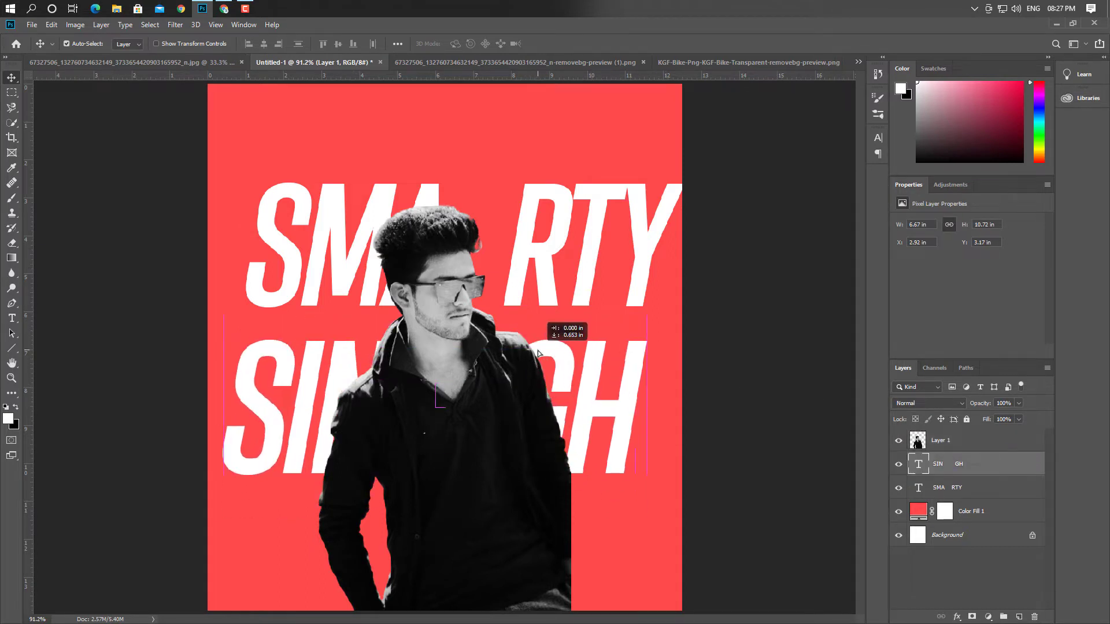
Widen the gap in SIN GH and shift both headline lines slightly lower
{"action": "double_click", "coordinate": [540, 349]}
{"action": "left_click", "coordinate": [540, 350]}
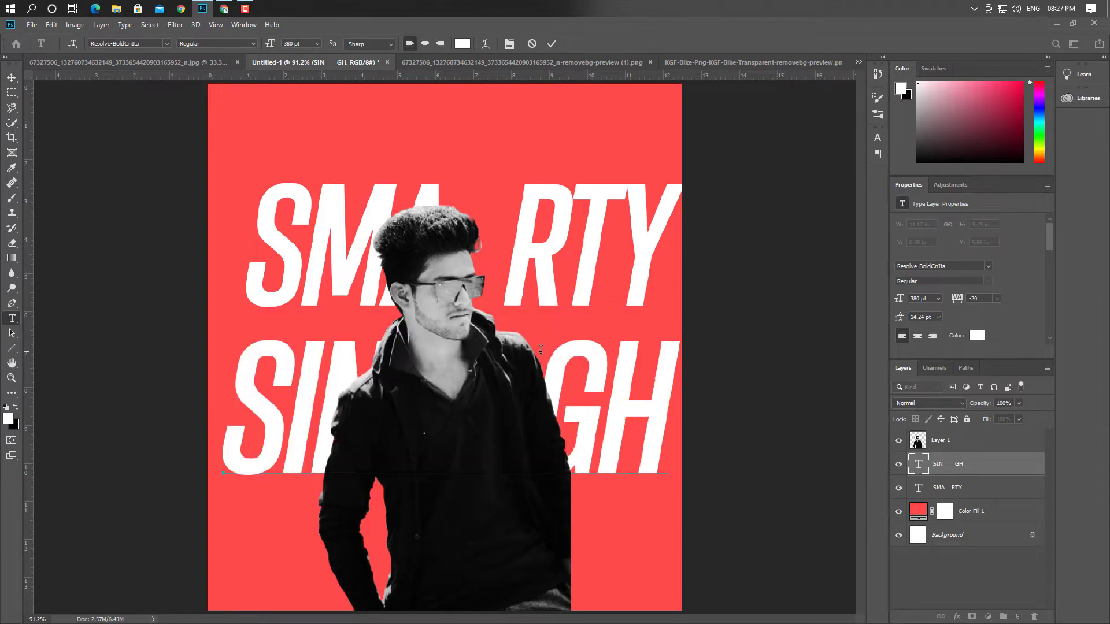
{"action": "left_click", "coordinate": [12, 77]}
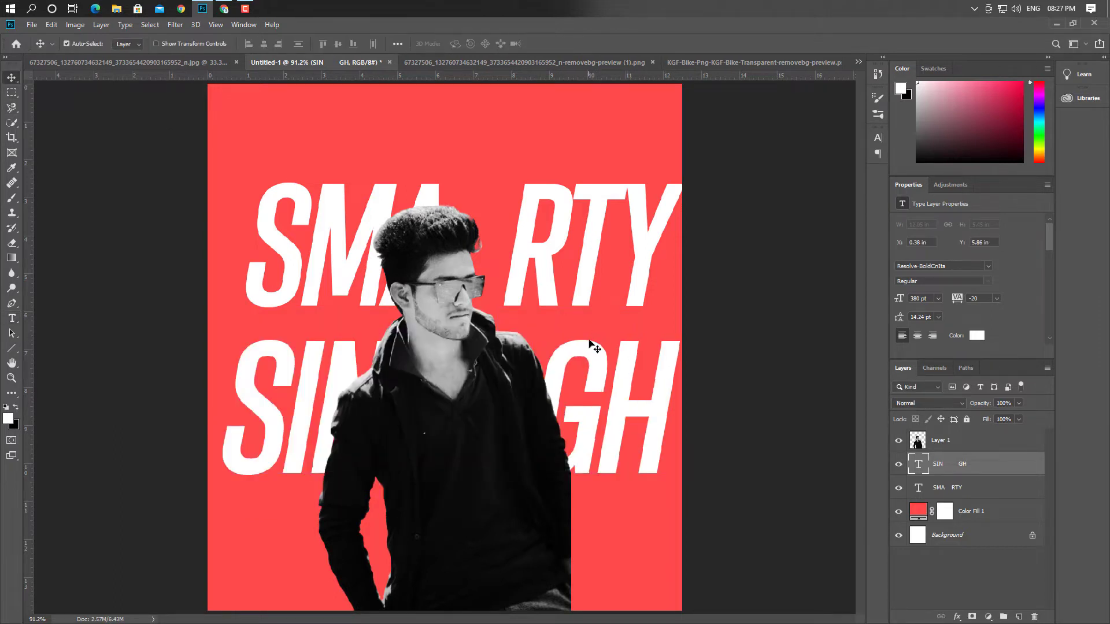
{"action": "left_click_drag", "start_coordinate": [589, 343], "coordinate": [587, 352]}
{"action": "left_click_drag", "start_coordinate": [584, 259], "coordinate": [584, 272]}
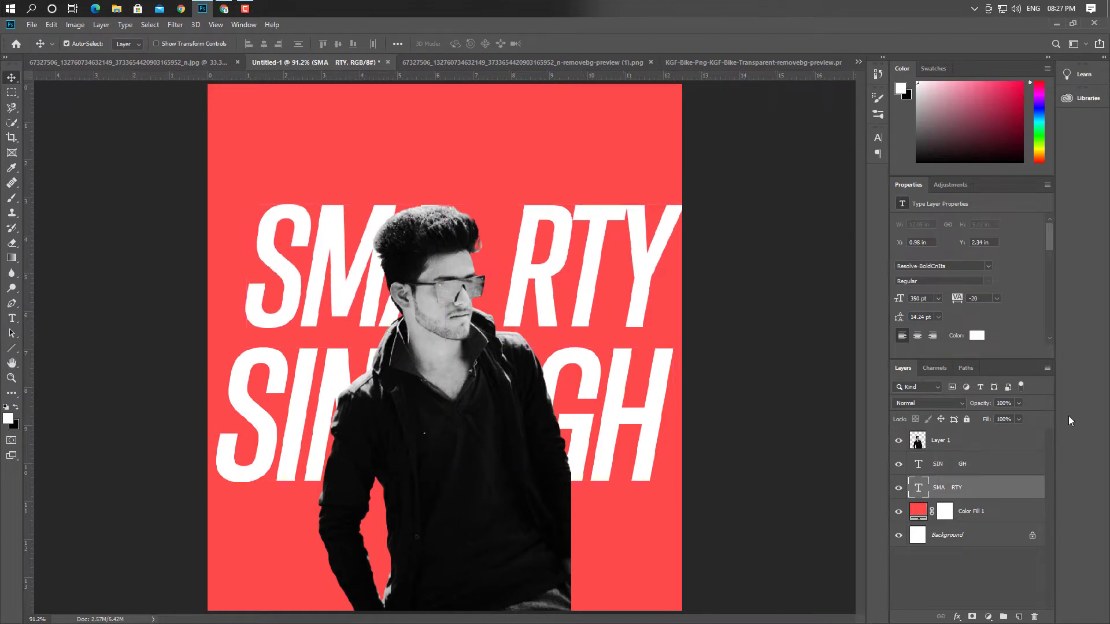
Scale the portrait to about 101%, shift it right, and move SMA RTY left
{"action": "left_click", "coordinate": [1001, 445]}
{"action": "key", "text": "ctrl+t"}
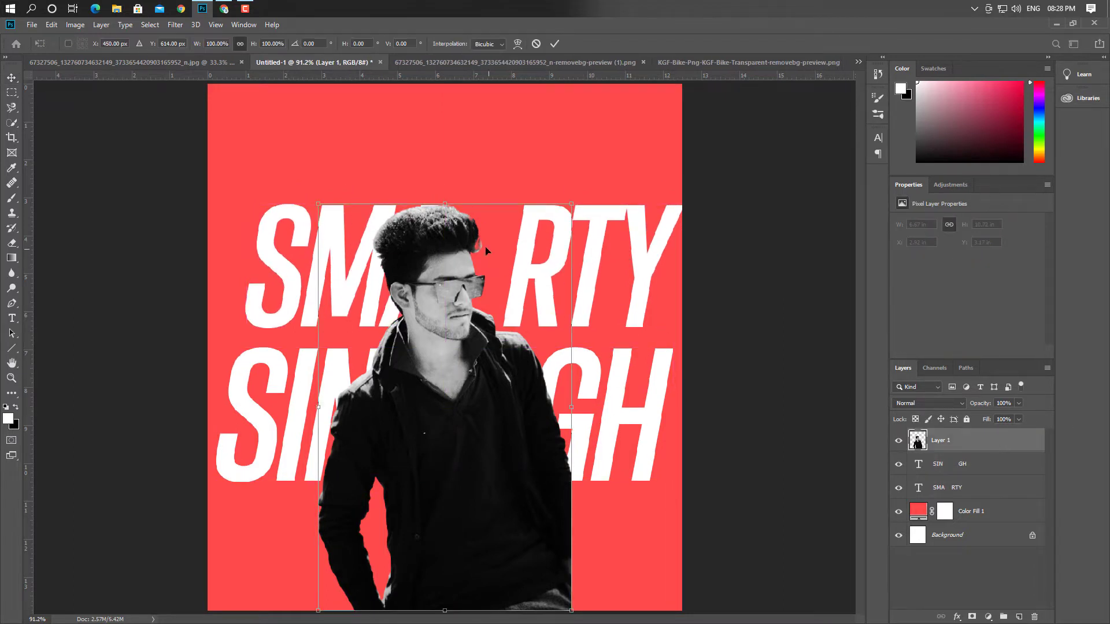
{"action": "left_click_drag", "start_coordinate": [571, 205], "coordinate": [547, 241]}
{"action": "left_click_drag", "start_coordinate": [482, 440], "coordinate": [508, 440]}
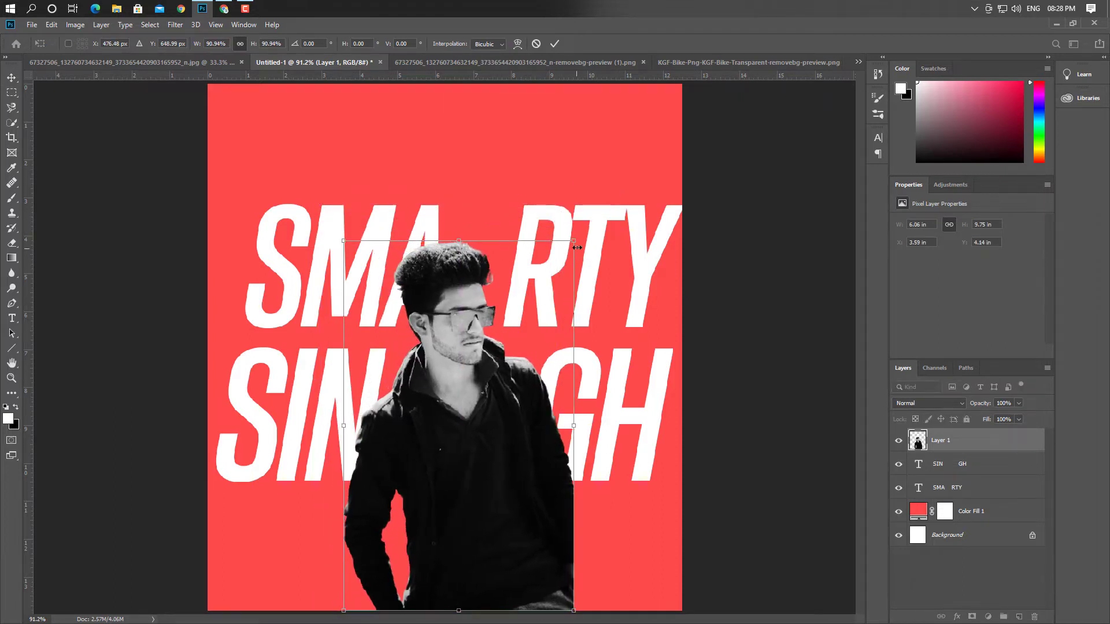
{"action": "left_click_drag", "start_coordinate": [579, 232], "coordinate": [600, 199]}
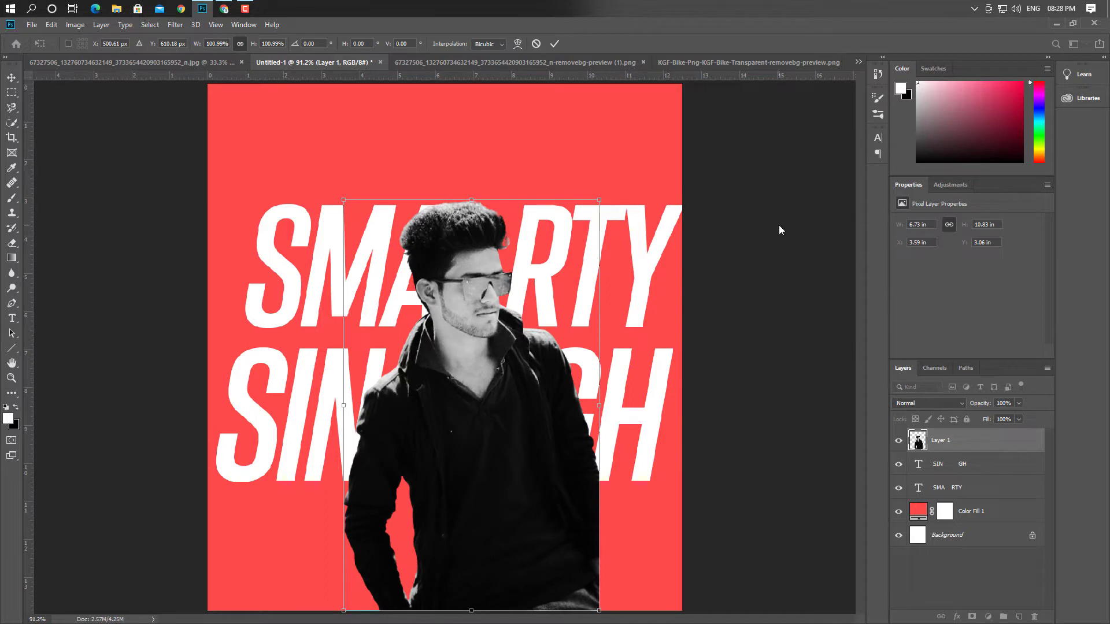
{"action": "key", "text": "Return"}
{"action": "left_click_drag", "start_coordinate": [545, 282], "coordinate": [534, 285]}
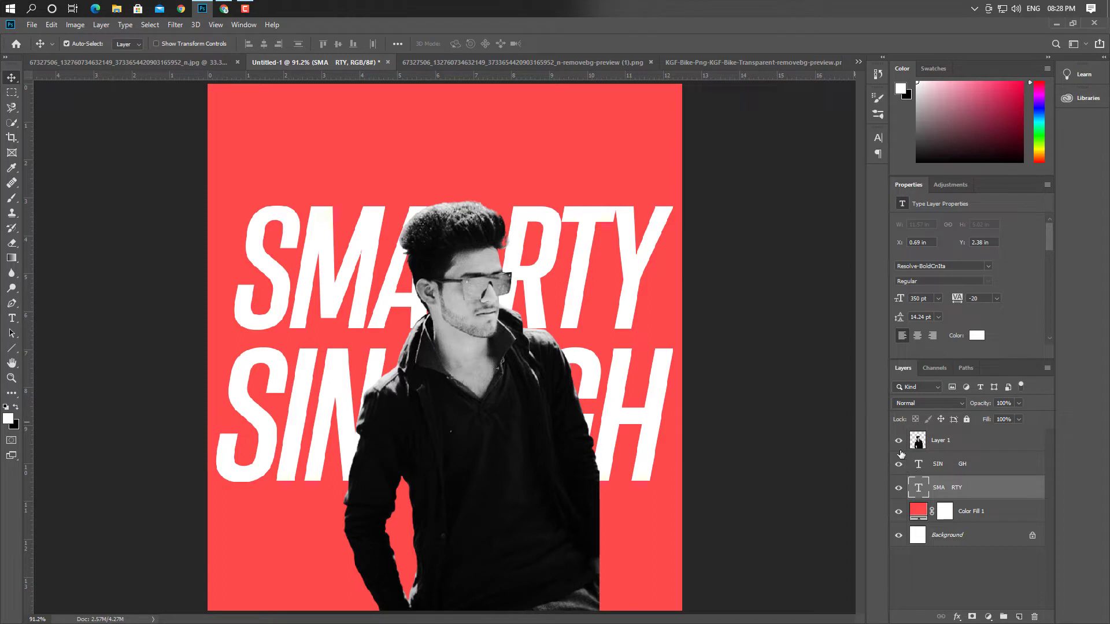
Add an empty layer above the man's photo layer and select the Brush tool
{"action": "left_click", "coordinate": [1028, 442]}
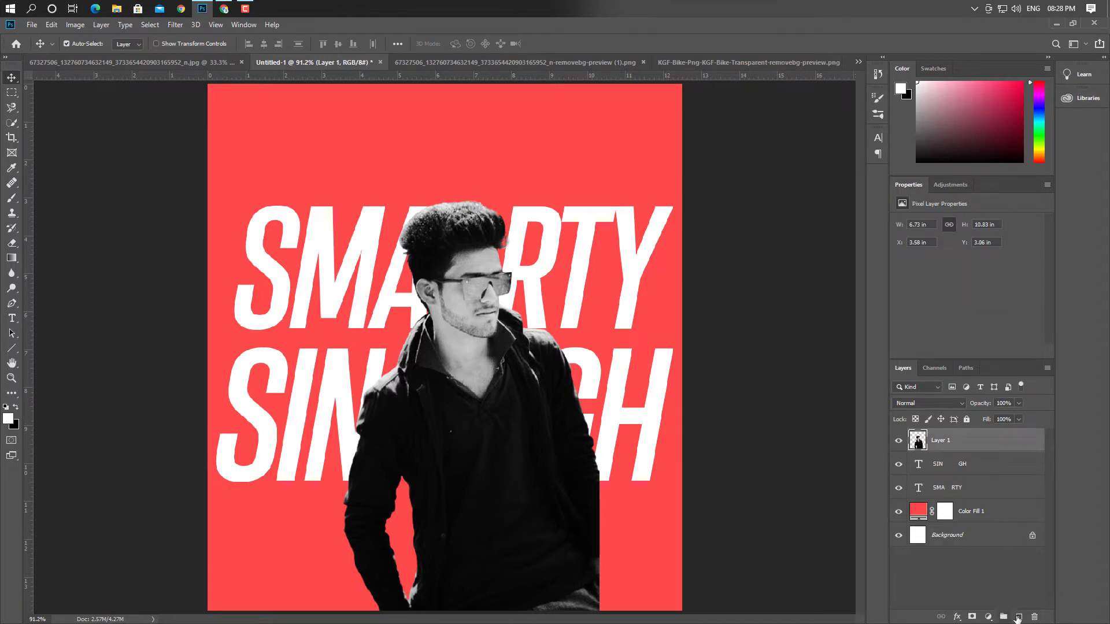
{"action": "left_click", "coordinate": [1019, 617]}
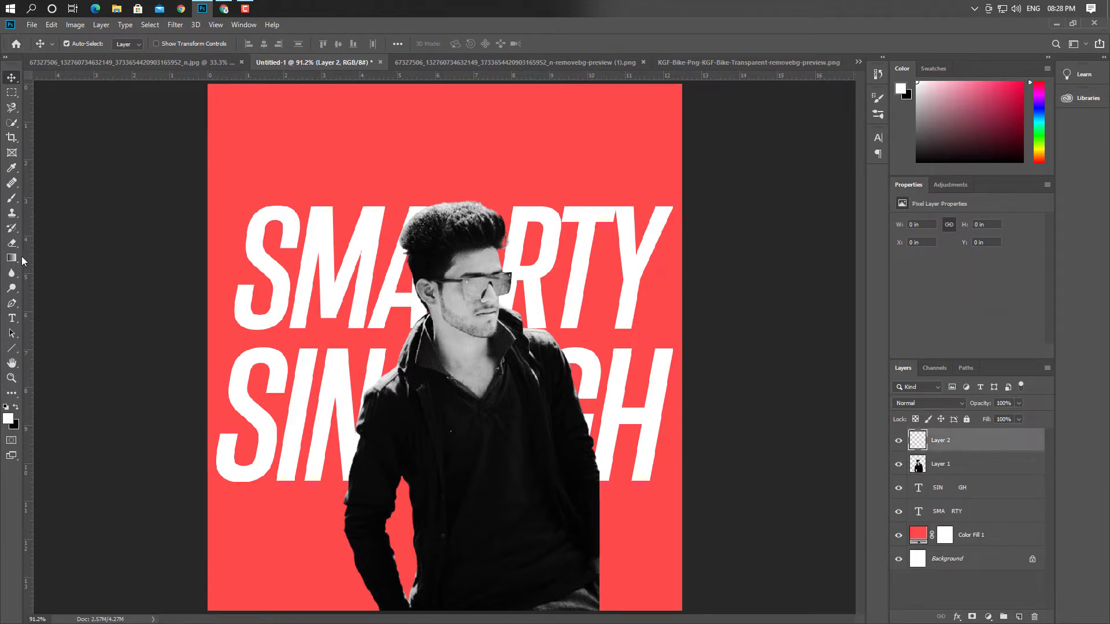
{"action": "left_click", "coordinate": [12, 197]}
{"action": "left_click", "coordinate": [56, 198]}
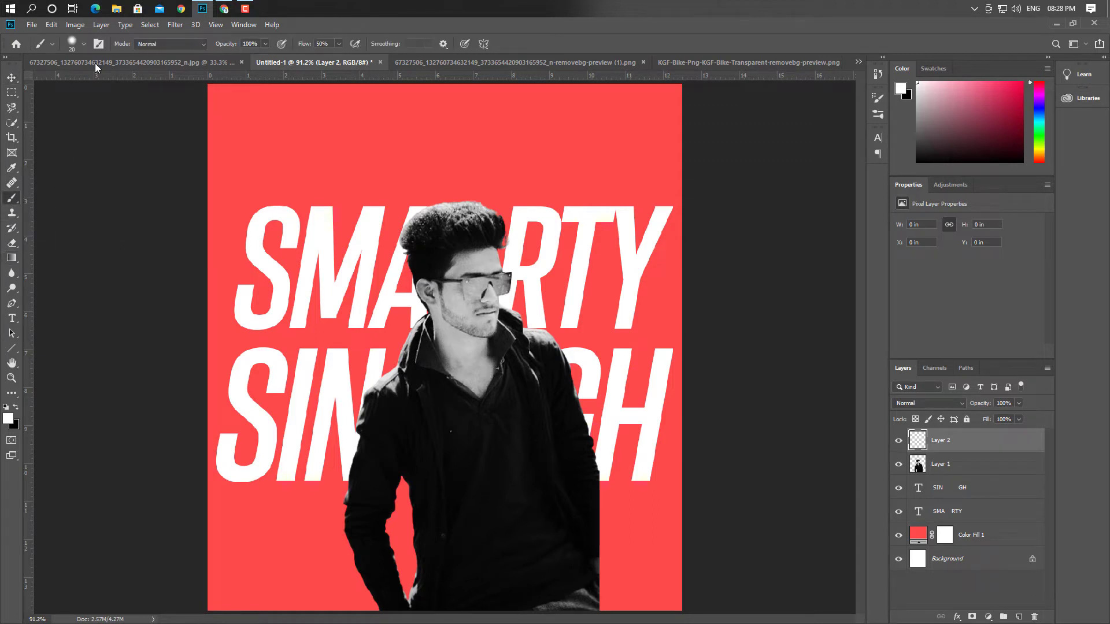
Choose a large soft brush tip and set its size to 1500 px
{"action": "left_click", "coordinate": [99, 44]}
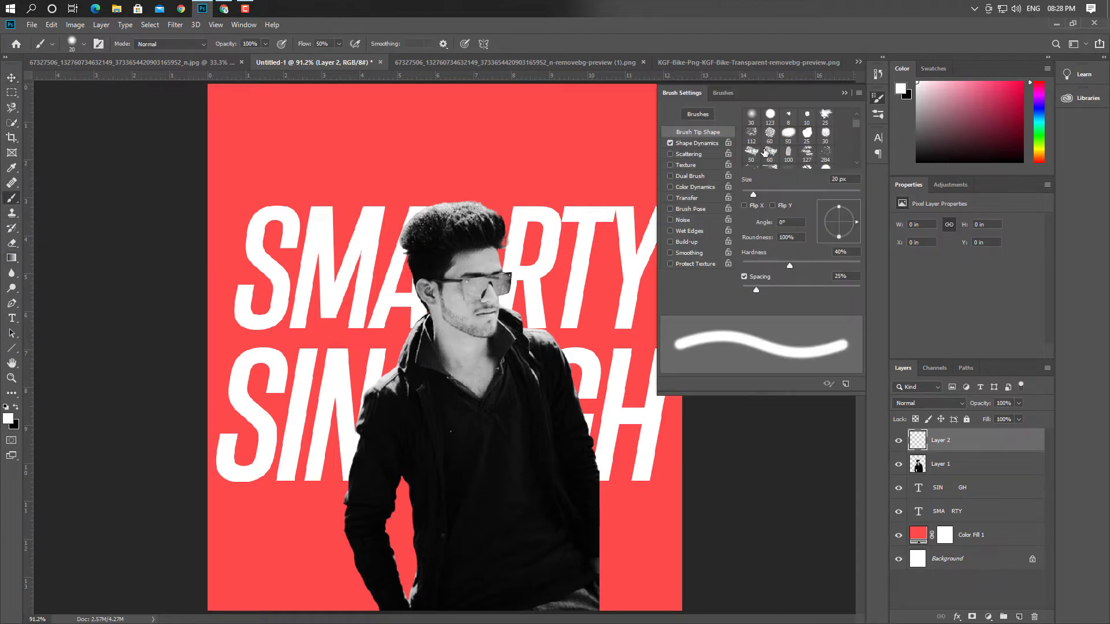
{"action": "scroll", "coordinate": [766, 152], "scroll_direction": "down", "scroll_amount": 10}
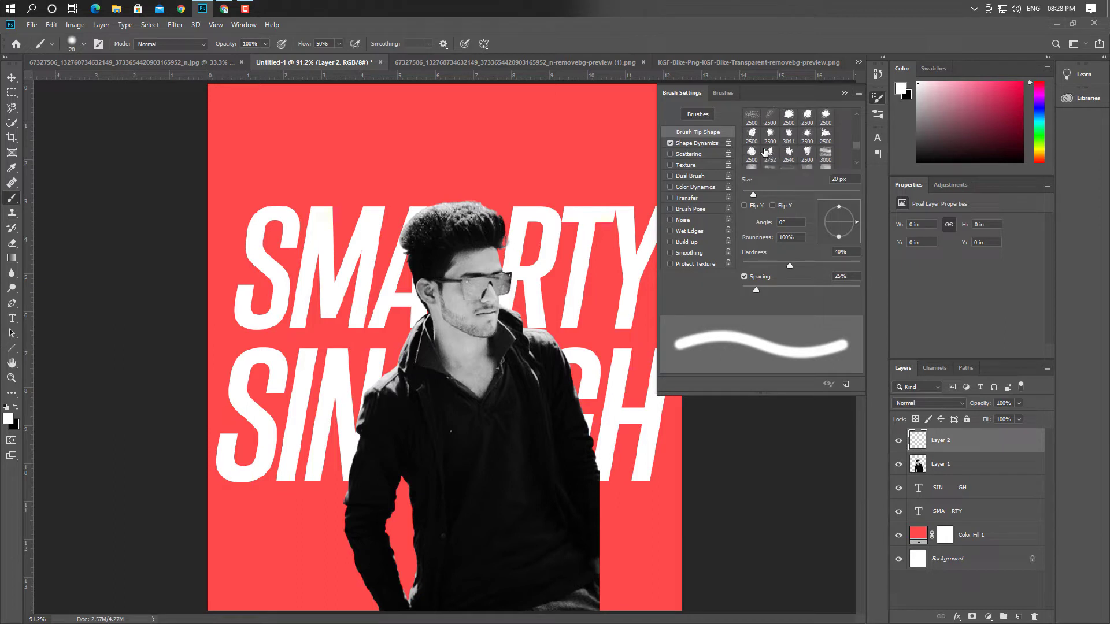
{"action": "scroll", "coordinate": [766, 152], "scroll_direction": "down", "scroll_amount": 8}
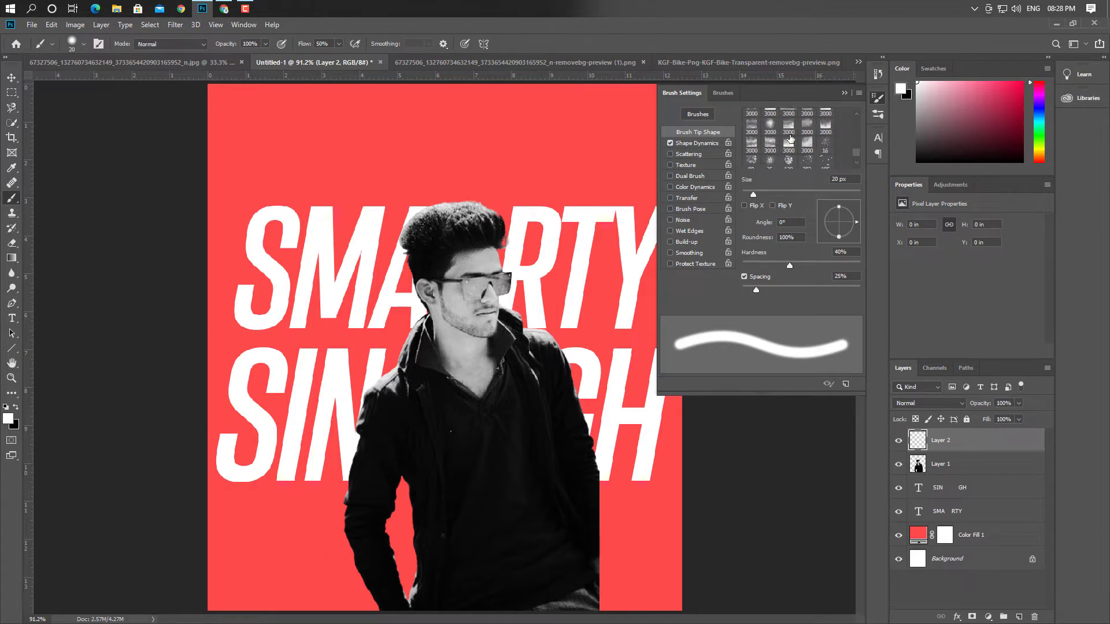
{"action": "scroll", "coordinate": [792, 141], "scroll_direction": "down", "scroll_amount": 1}
{"action": "left_click", "coordinate": [805, 134]}
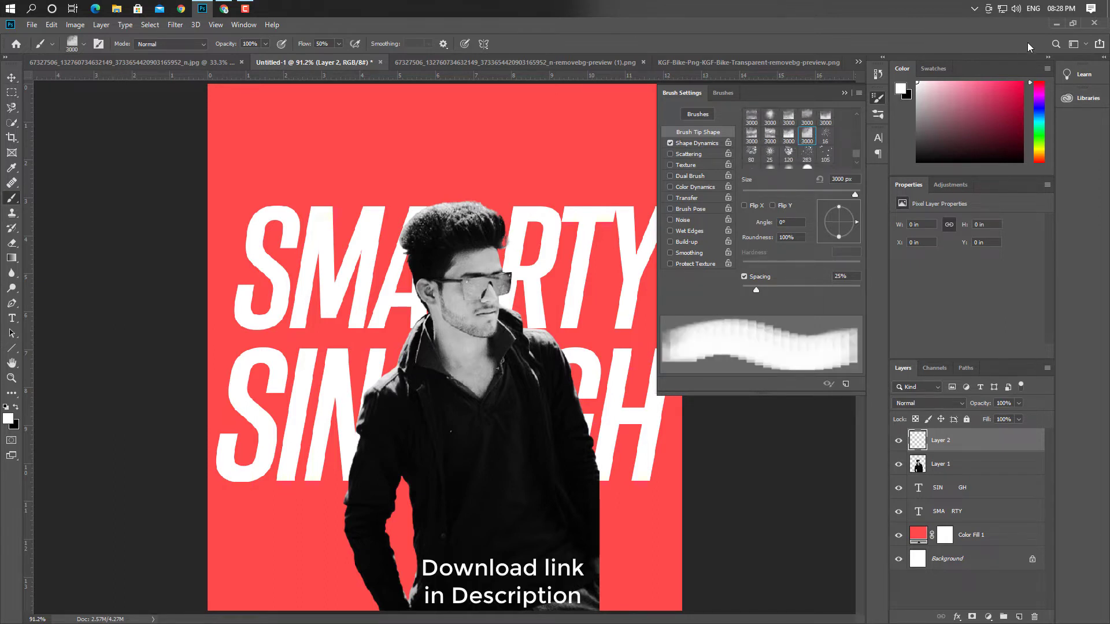
{"action": "left_click", "coordinate": [878, 98]}
{"action": "right_click", "coordinate": [547, 240]}
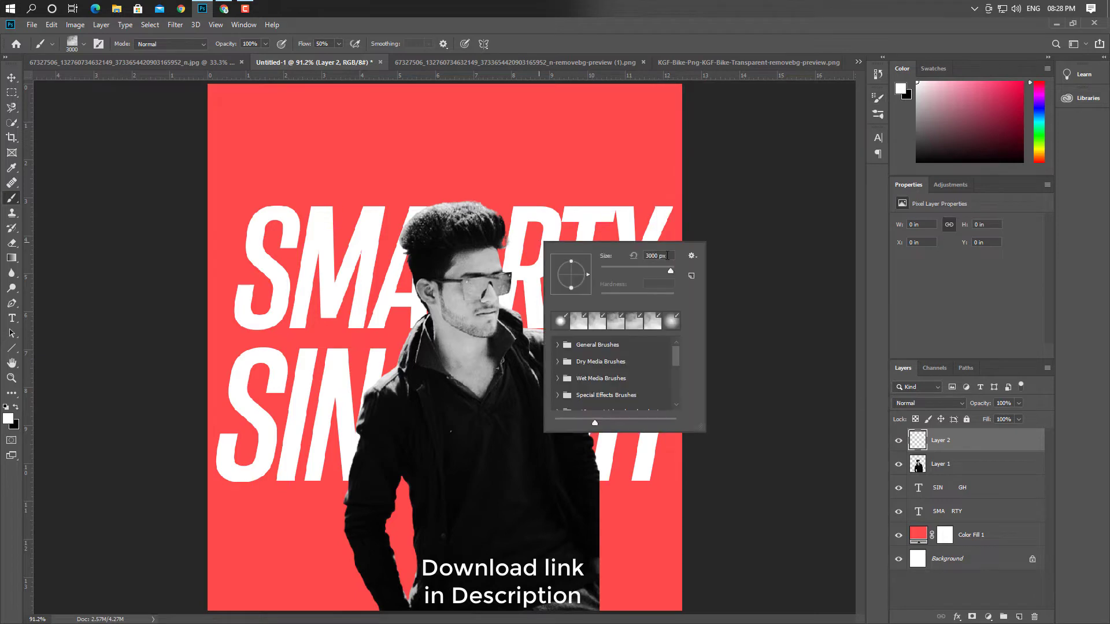
{"action": "left_click_drag", "start_coordinate": [668, 255], "coordinate": [623, 253]}
{"action": "type", "text": "1500"}
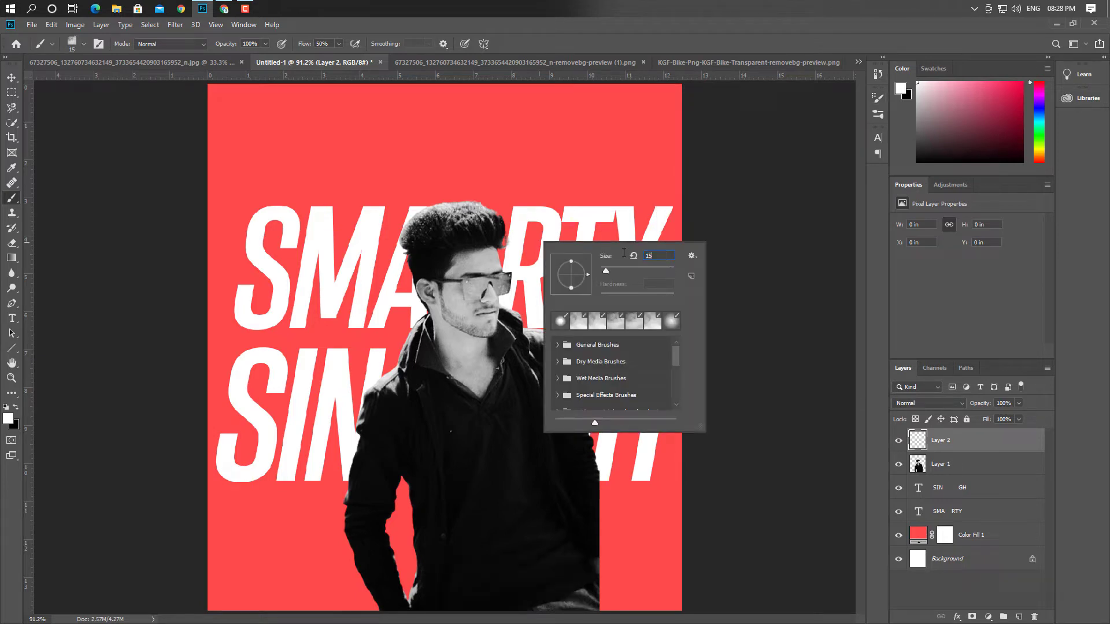
{"action": "key", "text": "Return"}
Sample the poster's red and paint a soft red wash over the lettering and man
{"action": "left_click", "coordinate": [508, 404], "text": "alt"}
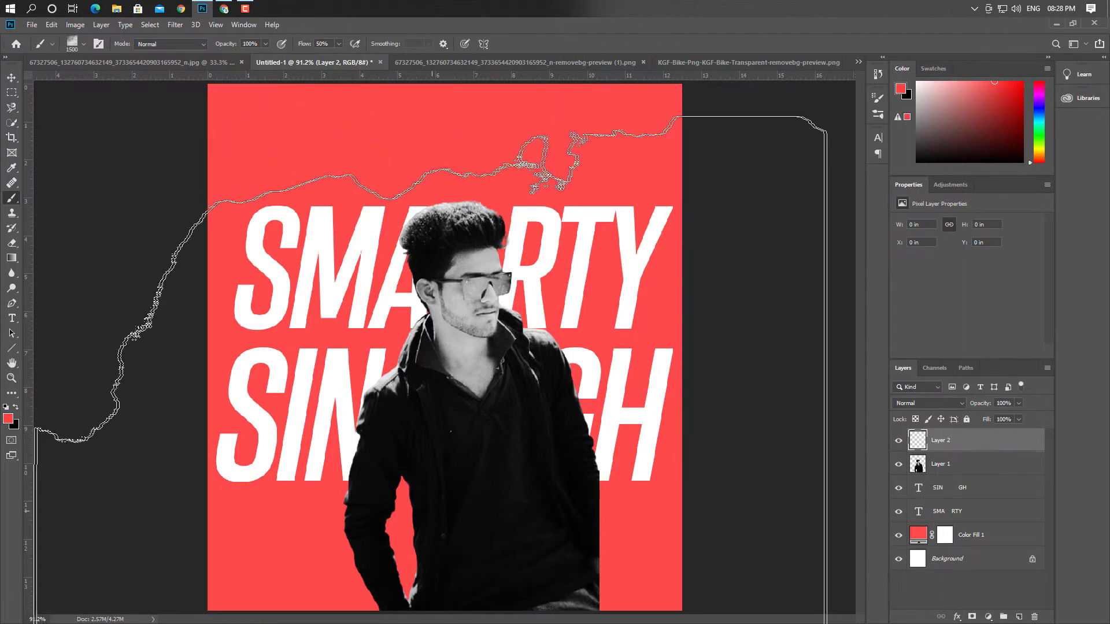
{"action": "left_click", "coordinate": [440, 515]}
{"action": "left_click", "coordinate": [410, 521]}
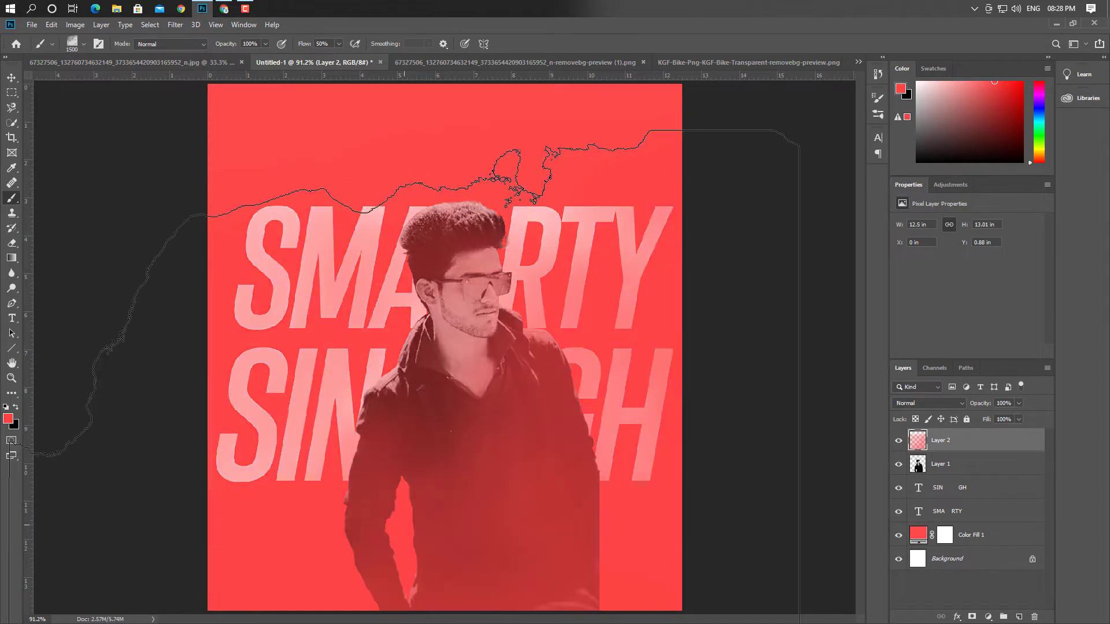
{"action": "left_click", "coordinate": [407, 522]}
{"action": "left_click", "coordinate": [405, 522]}
{"action": "left_click", "coordinate": [404, 520]}
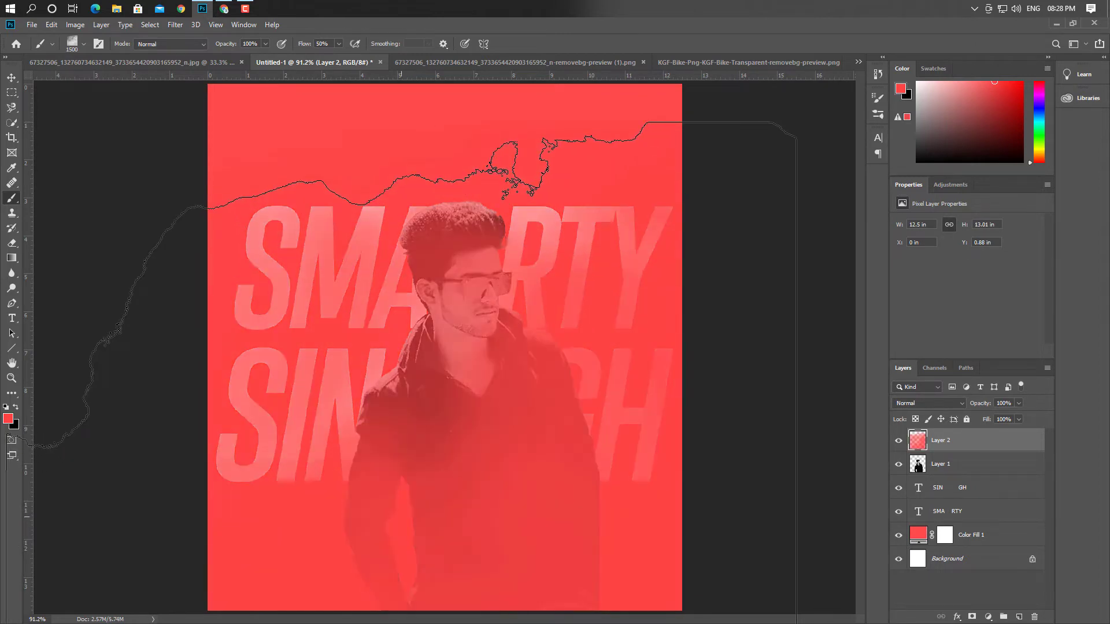
{"action": "left_click", "coordinate": [402, 518]}
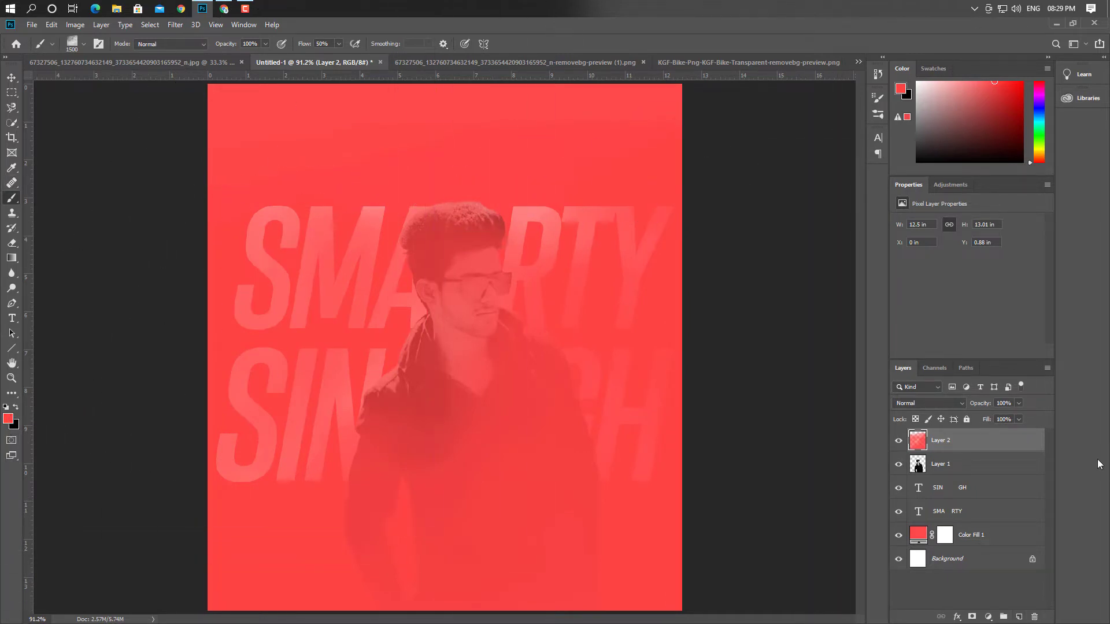
Add a layer mask to the red wash layer and set a 700 px soft round brush
{"action": "left_click", "coordinate": [972, 616]}
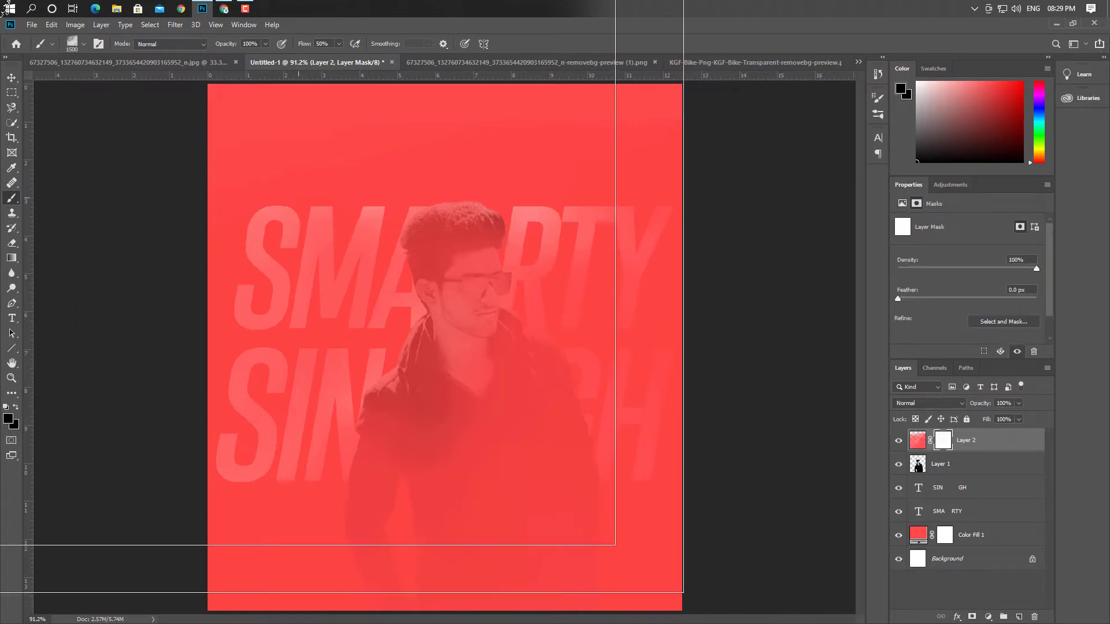
{"action": "right_click", "coordinate": [10, 198]}
{"action": "left_click", "coordinate": [72, 199]}
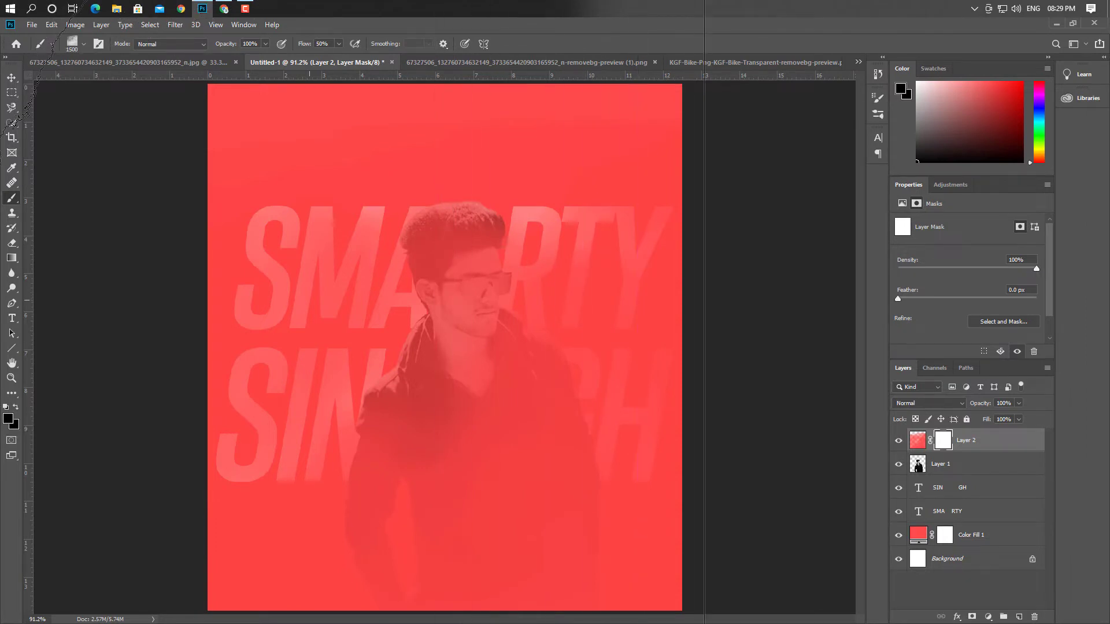
{"action": "right_click", "coordinate": [316, 301]}
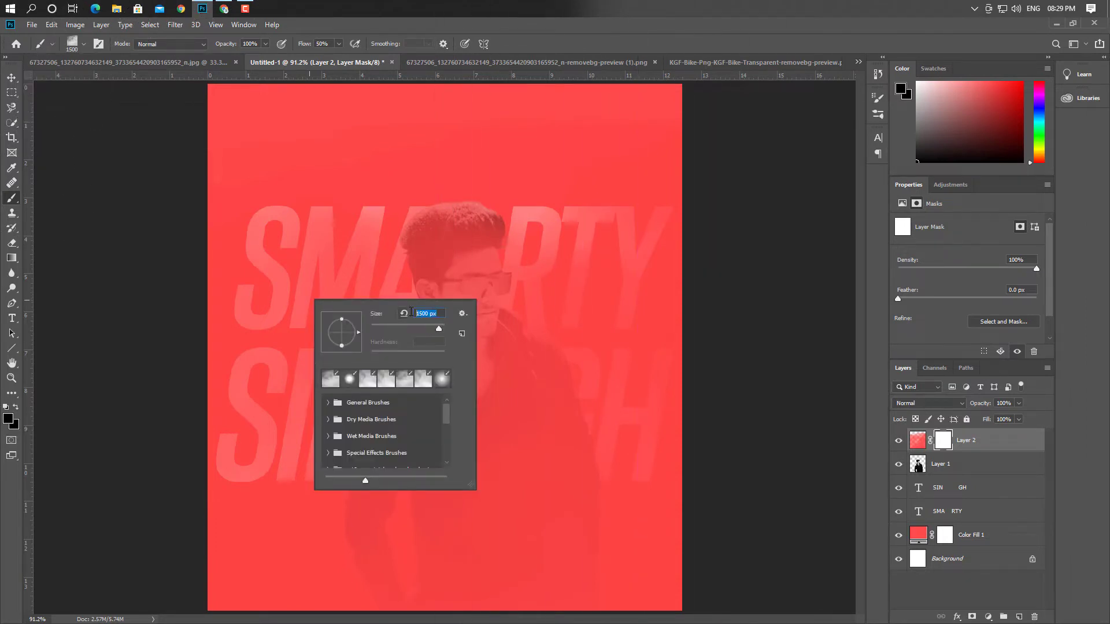
{"action": "left_click", "coordinate": [409, 314]}
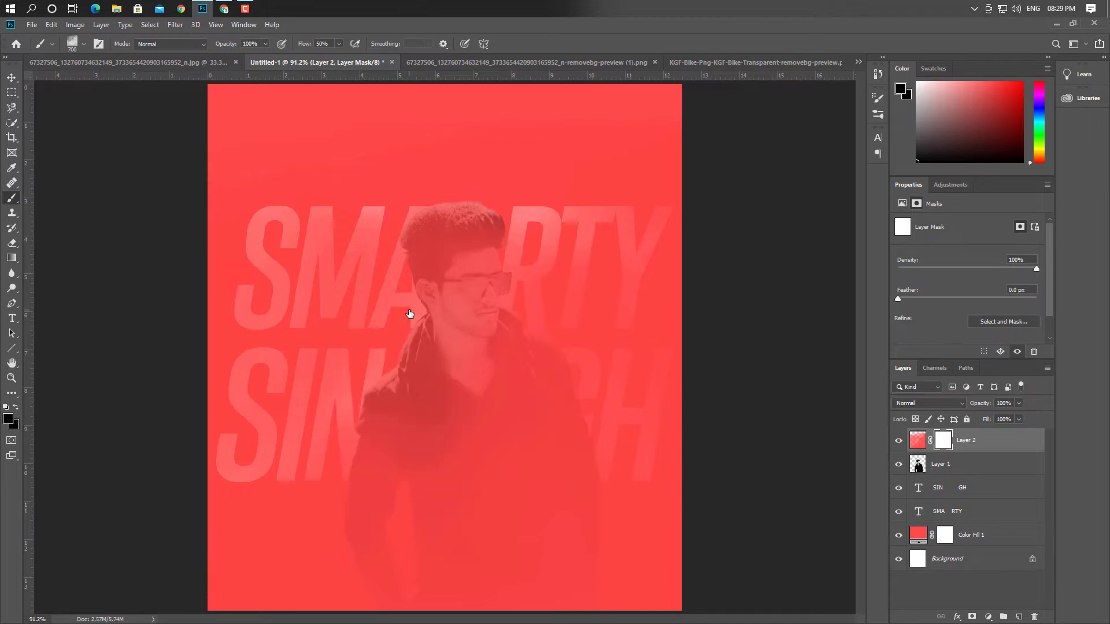
{"action": "key", "text": "Return"}
{"action": "right_click", "coordinate": [390, 191]}
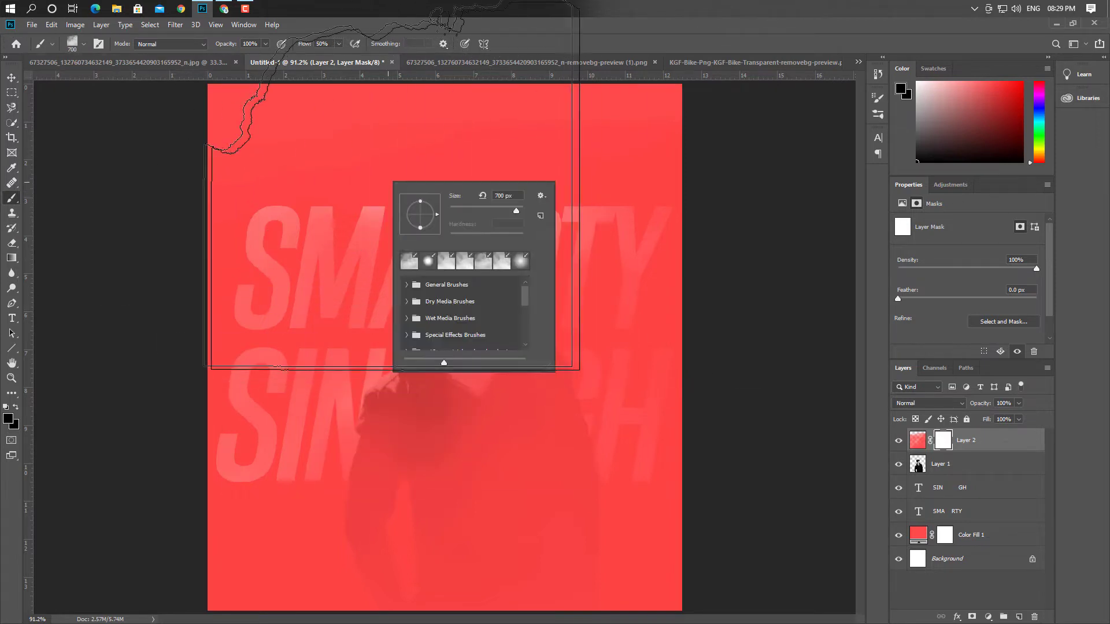
{"action": "left_click", "coordinate": [525, 265]}
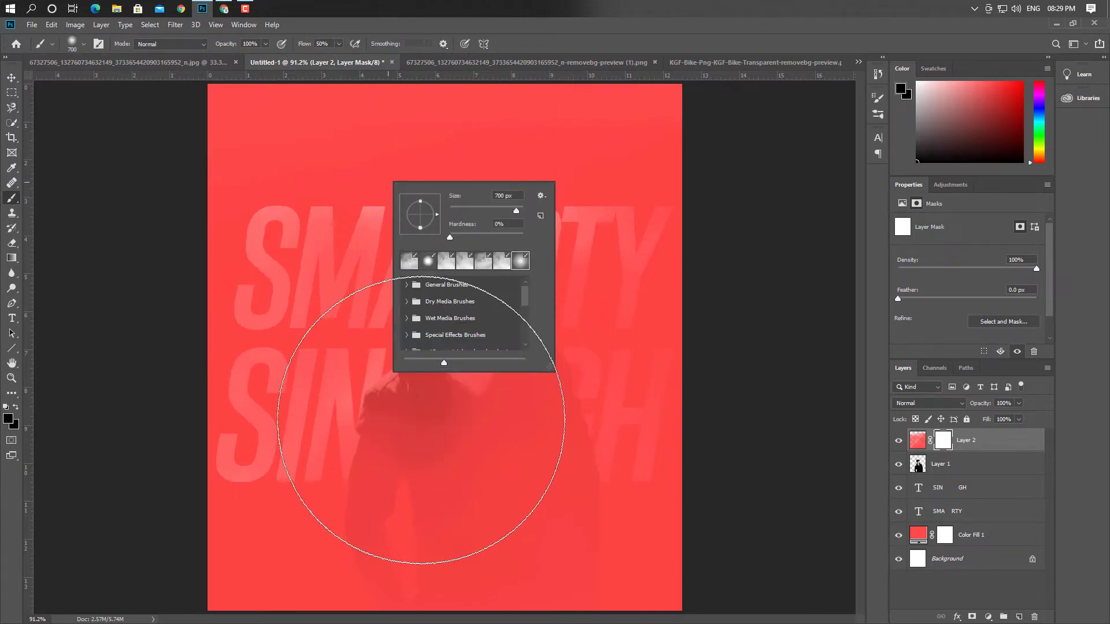
Paint the mask to reveal the man and lettering, then add an empty layer above
{"action": "left_click", "coordinate": [424, 423]}
{"action": "key", "text": "ctrl+z"}
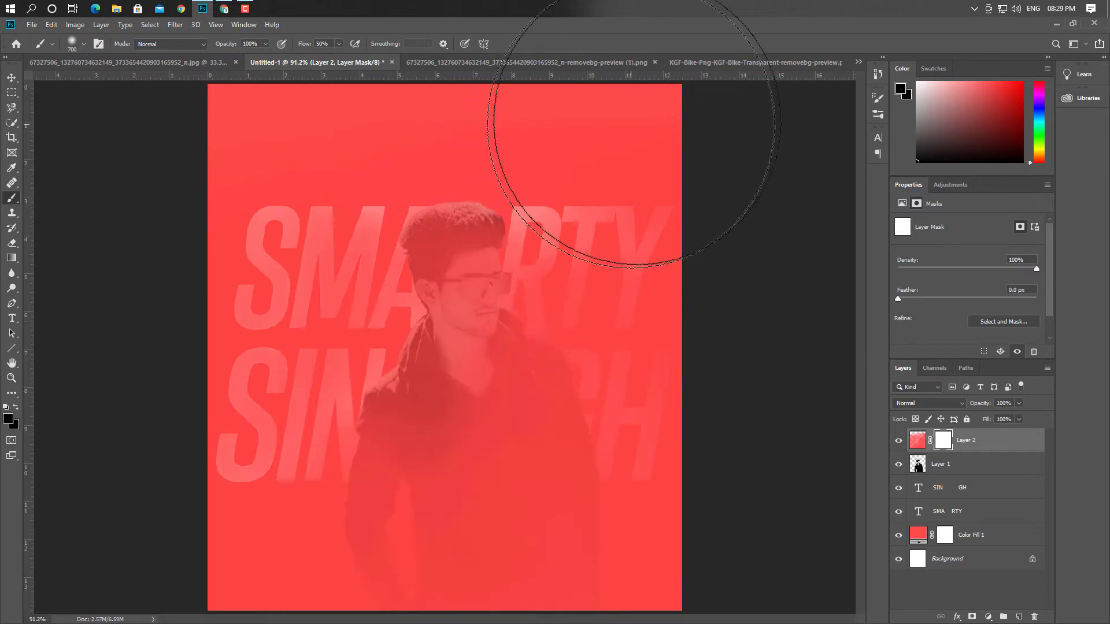
{"action": "mouse_move", "coordinate": [626, 147]}
{"action": "left_mouse_down"}
{"action": "mouse_move", "coordinate": [507, 260]}
{"action": "mouse_move", "coordinate": [274, 420]}
{"action": "left_mouse_up"}
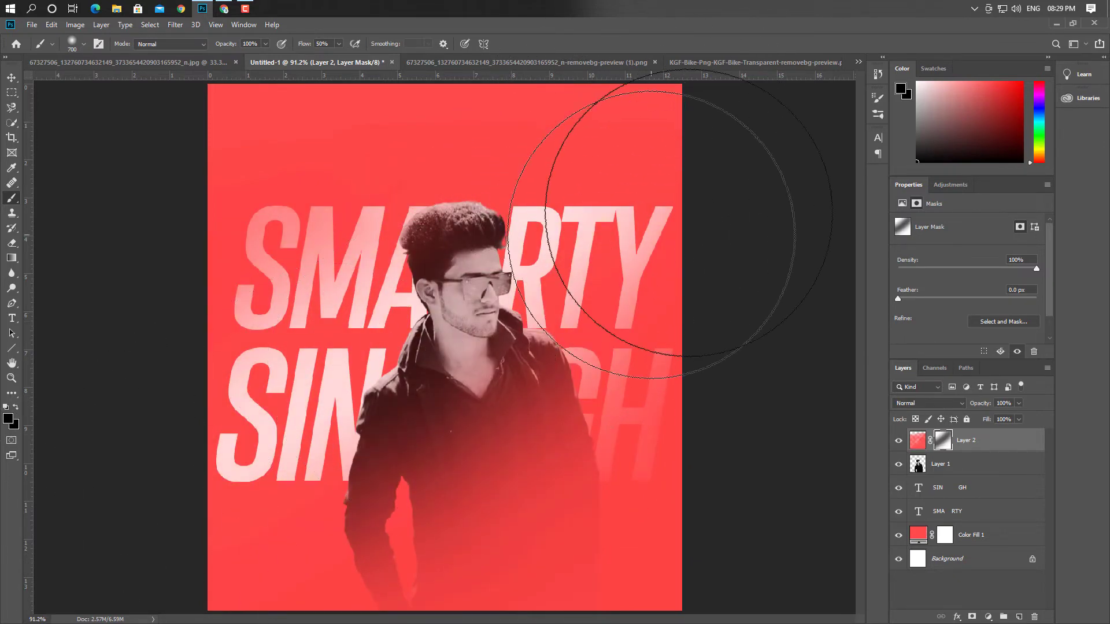
{"action": "mouse_move", "coordinate": [768, 115]}
{"action": "left_mouse_down"}
{"action": "mouse_move", "coordinate": [483, 397]}
{"action": "mouse_move", "coordinate": [370, 440]}
{"action": "left_mouse_up"}
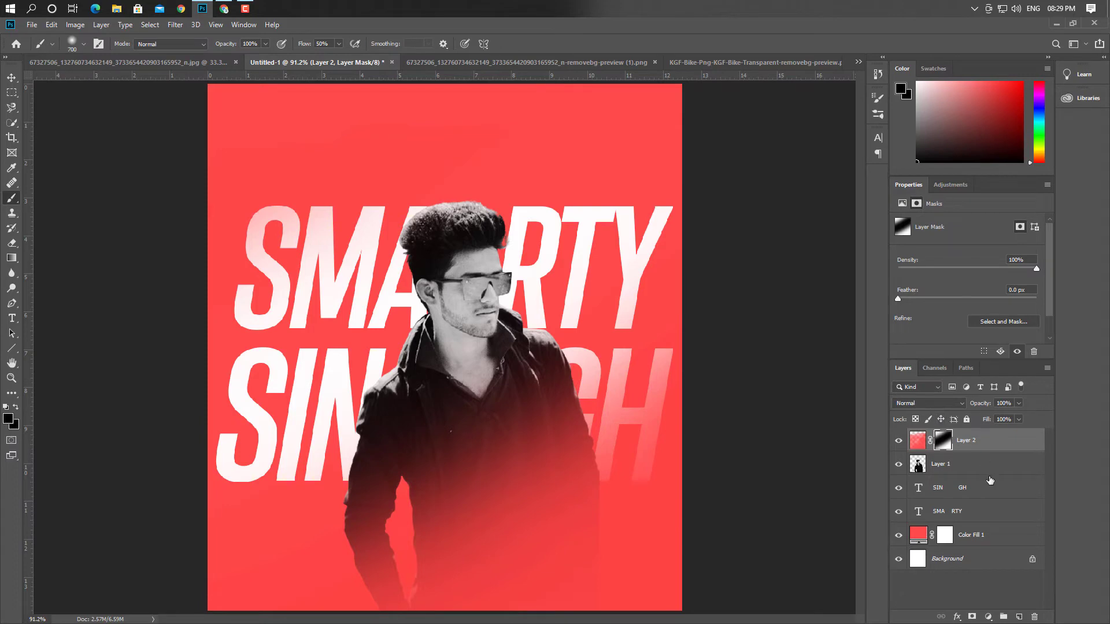
{"action": "left_click", "coordinate": [1020, 617]}
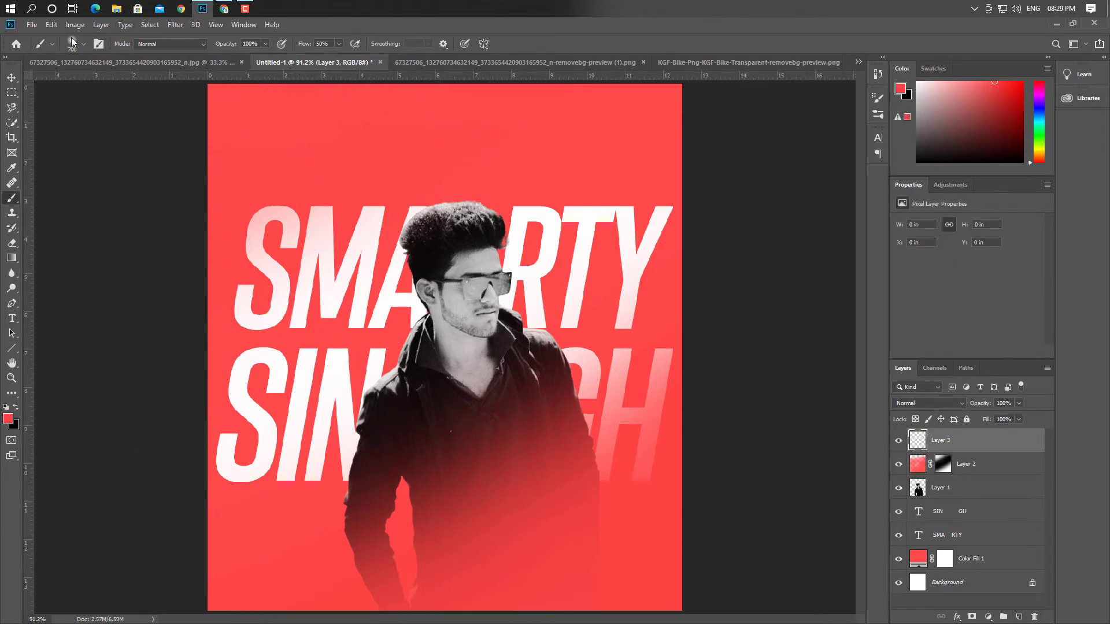
Try a red cloud brush dab on the new layer, then undo it
{"action": "left_click", "coordinate": [97, 44]}
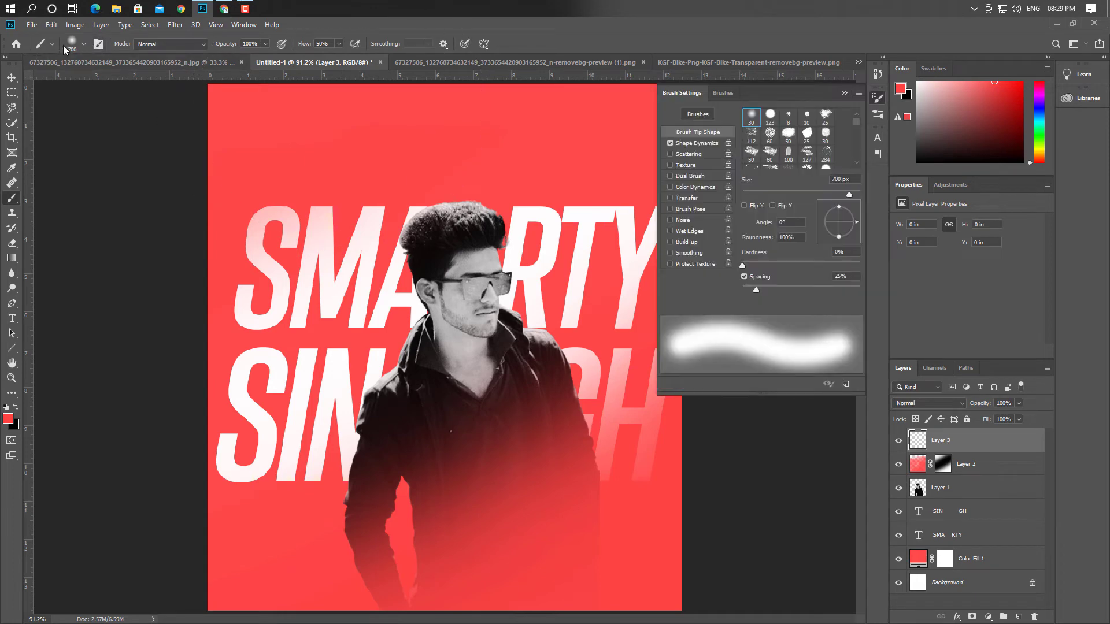
{"action": "left_click", "coordinate": [72, 44]}
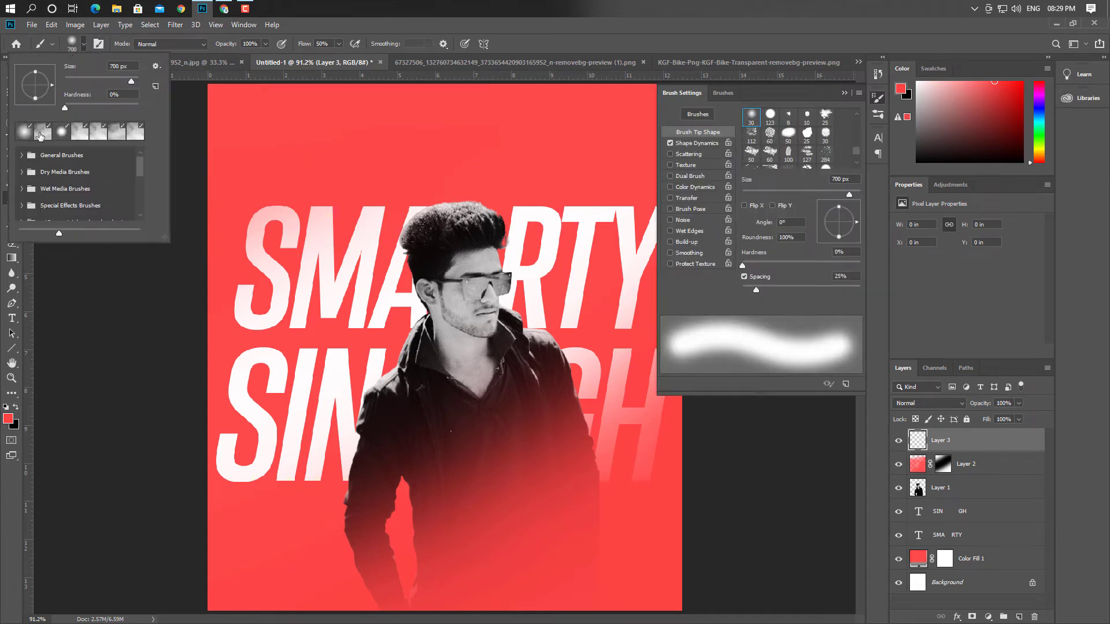
{"action": "left_click", "coordinate": [39, 133]}
{"action": "left_click", "coordinate": [373, 275]}
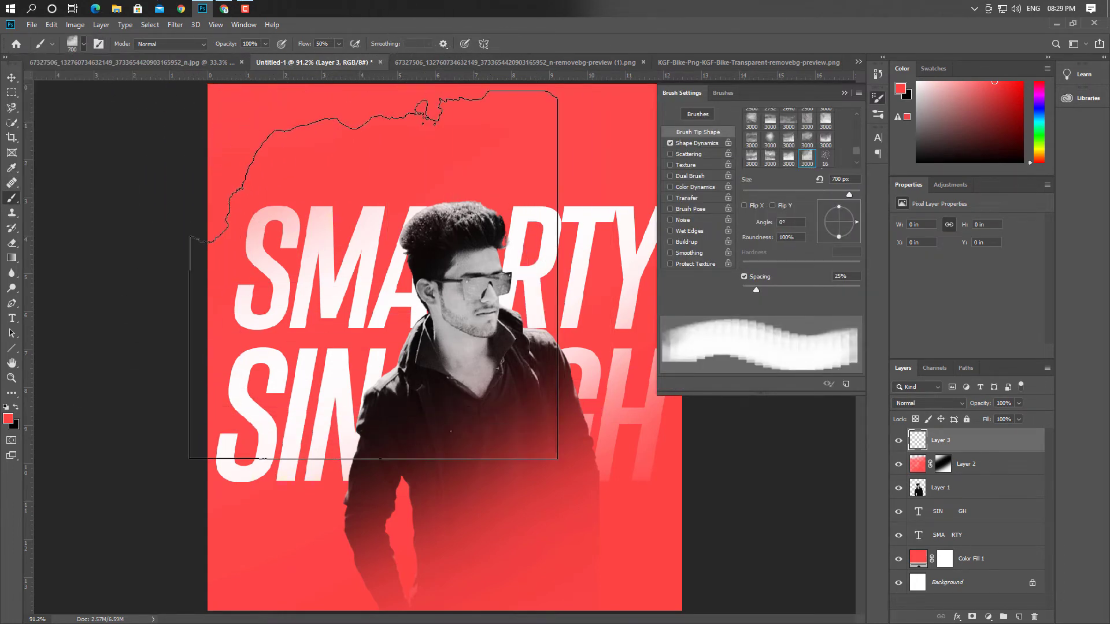
{"action": "left_click", "coordinate": [374, 275]}
{"action": "left_click", "coordinate": [844, 93]}
{"action": "key", "text": "ctrl+z"}
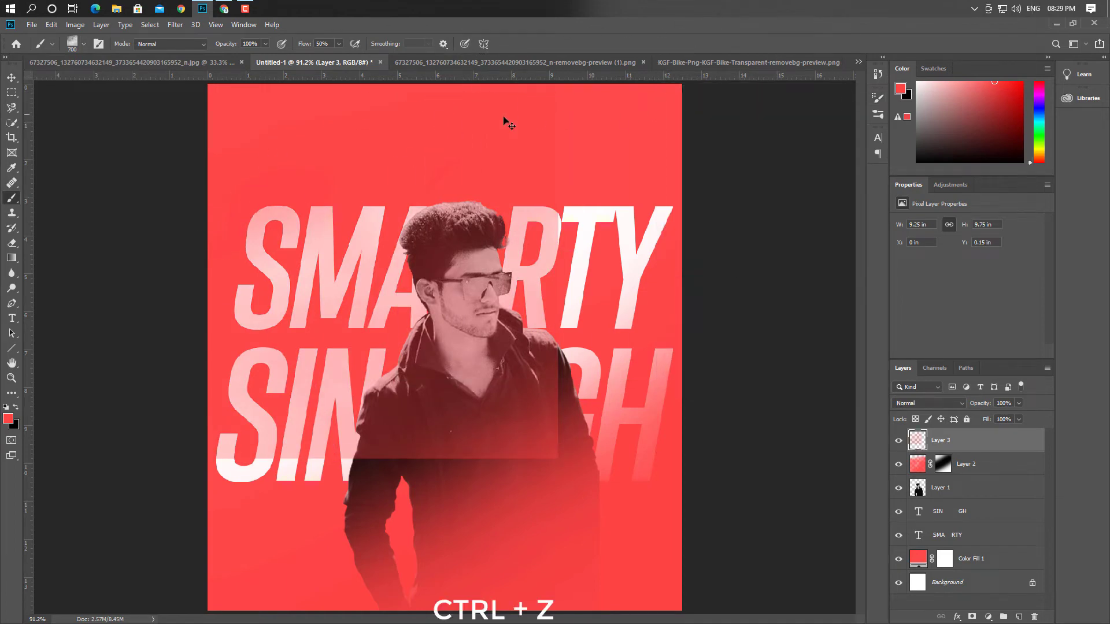
Set the brush to 1500 px and paint several soft red passes over the canvas
{"action": "right_click", "coordinate": [453, 176]}
{"action": "left_click", "coordinate": [574, 187]}
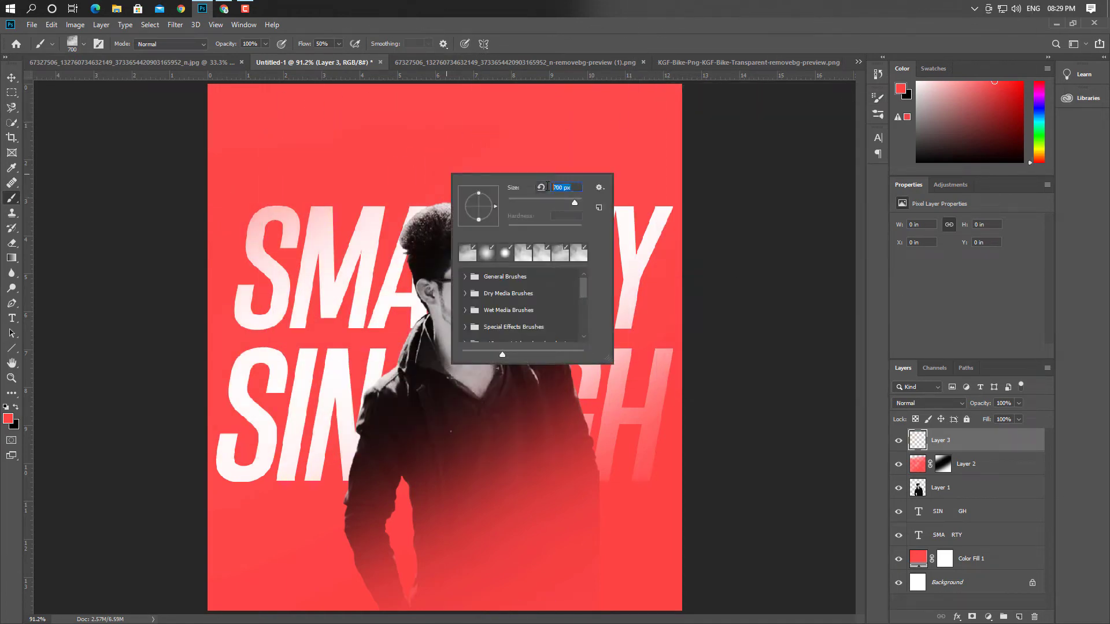
{"action": "type", "text": "1500"}
{"action": "key", "text": "Return"}
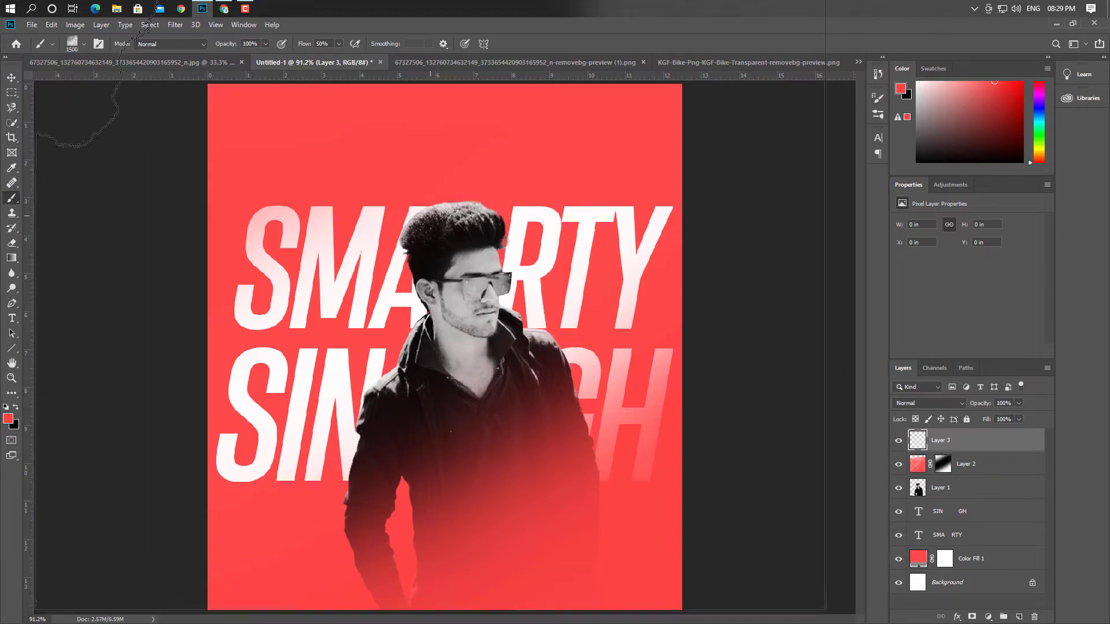
{"action": "left_click", "coordinate": [425, 324]}
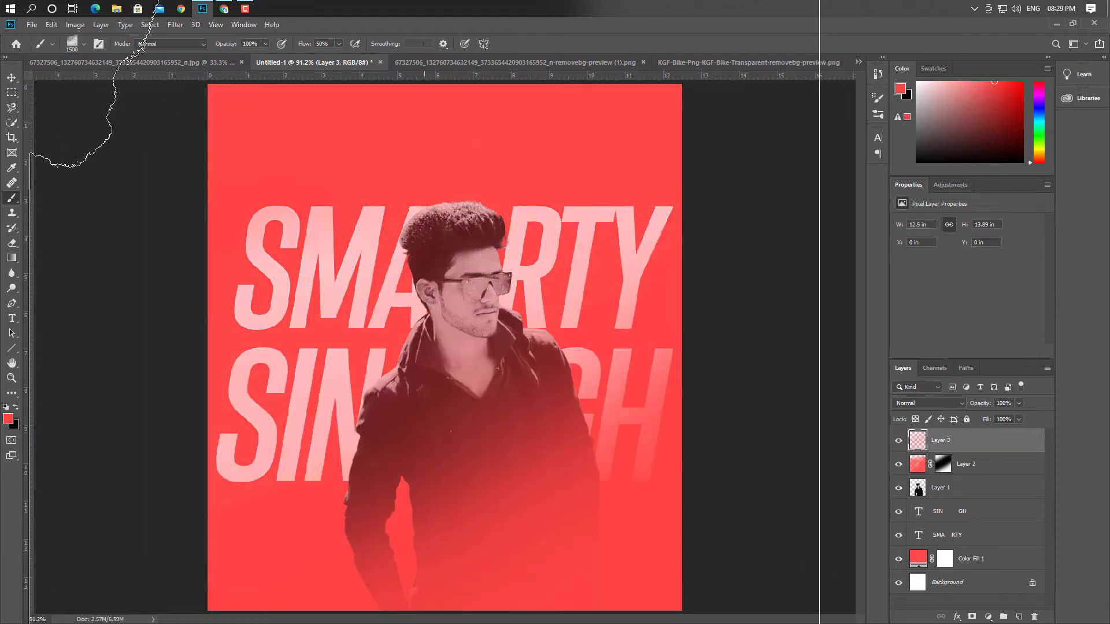
{"action": "left_click", "coordinate": [421, 323]}
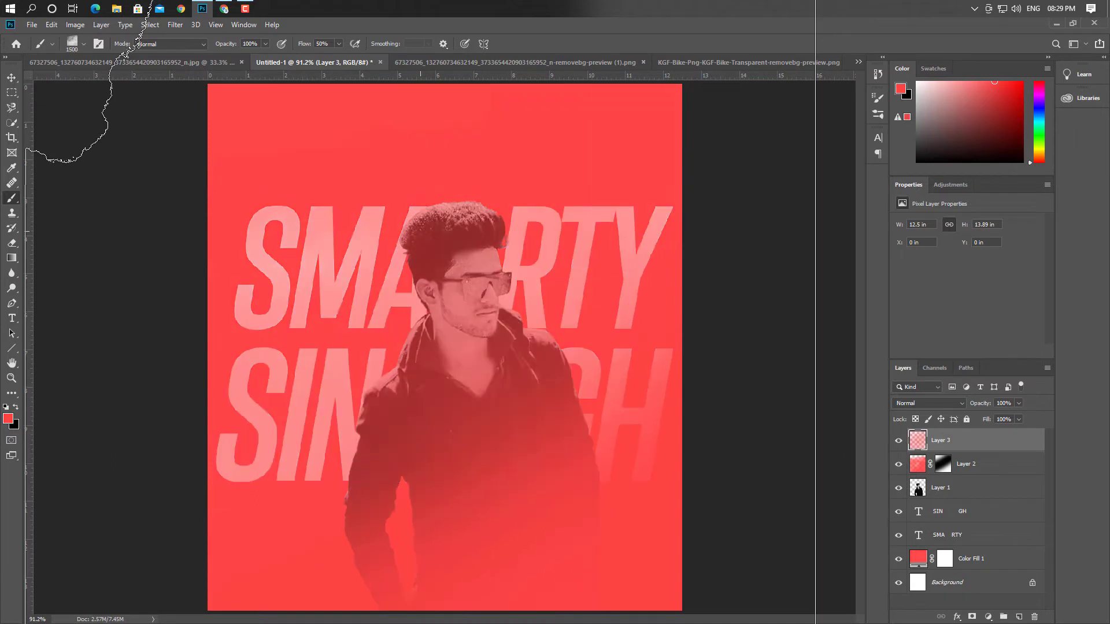
{"action": "left_click", "coordinate": [421, 324]}
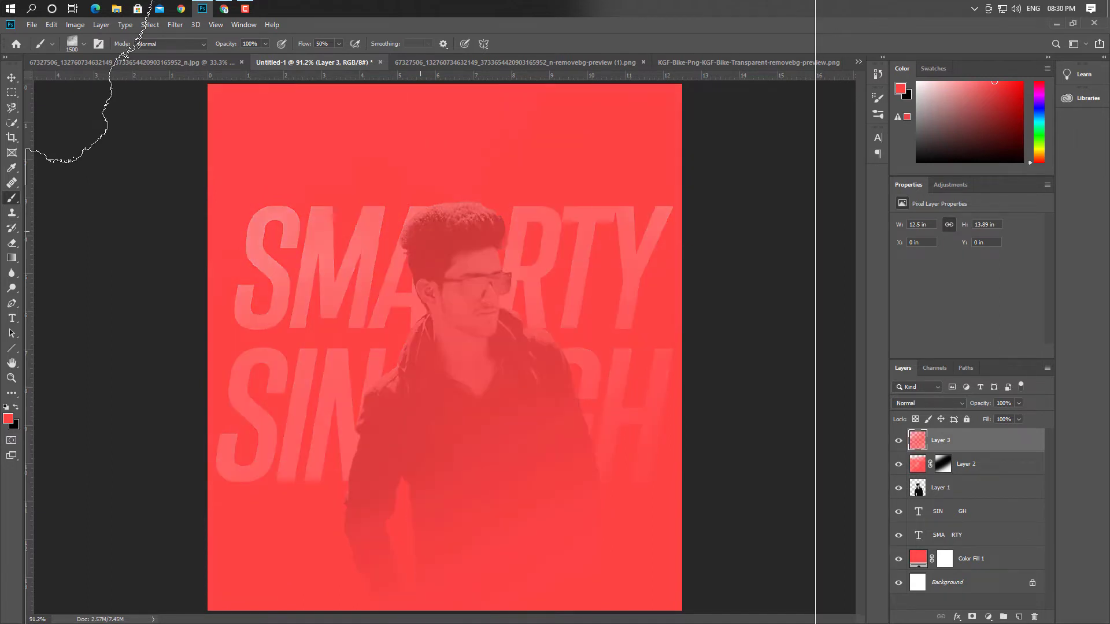
{"action": "left_click", "coordinate": [420, 323]}
Reset the brush to a 700 px soft round tip and add a mask to the layer
{"action": "right_click", "coordinate": [428, 231]}
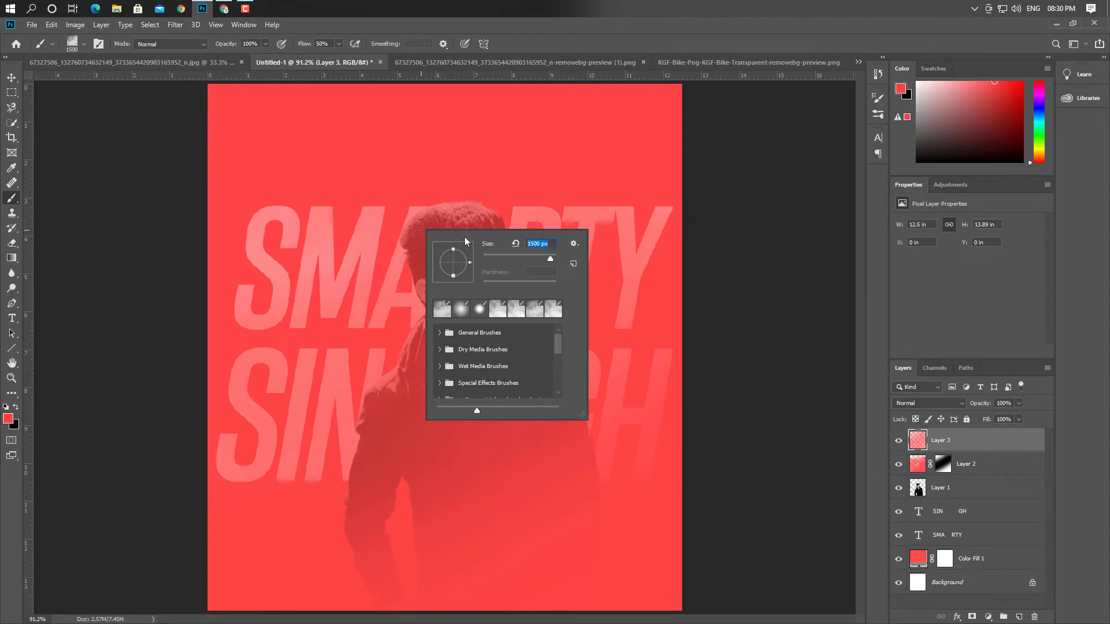
{"action": "type", "text": "700"}
{"action": "key", "text": "Return"}
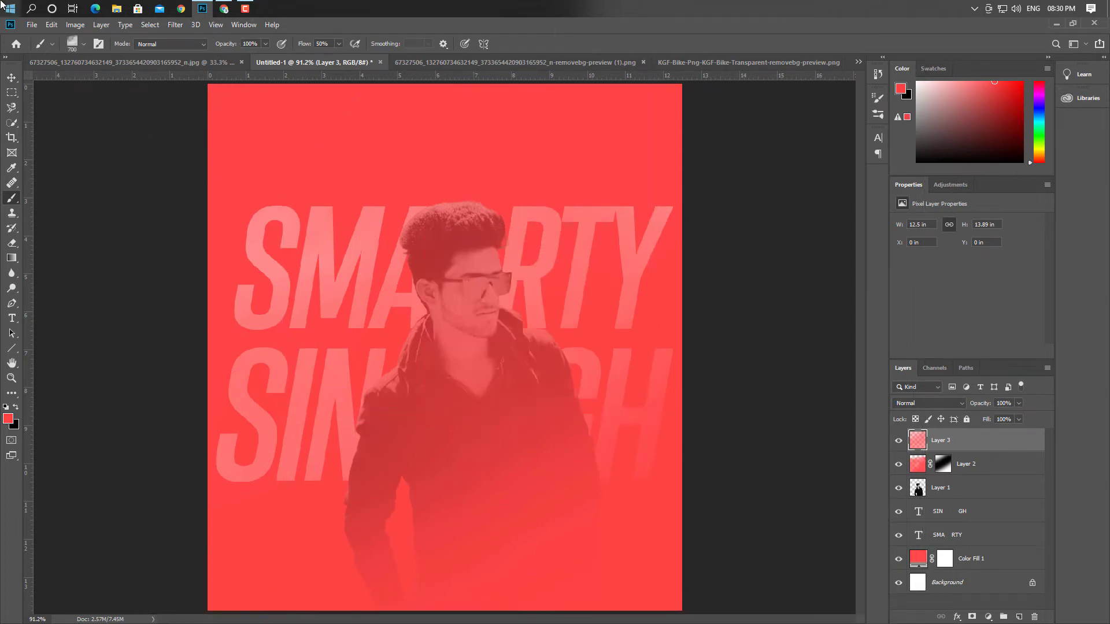
{"action": "left_click", "coordinate": [71, 44]}
{"action": "left_click", "coordinate": [44, 130]}
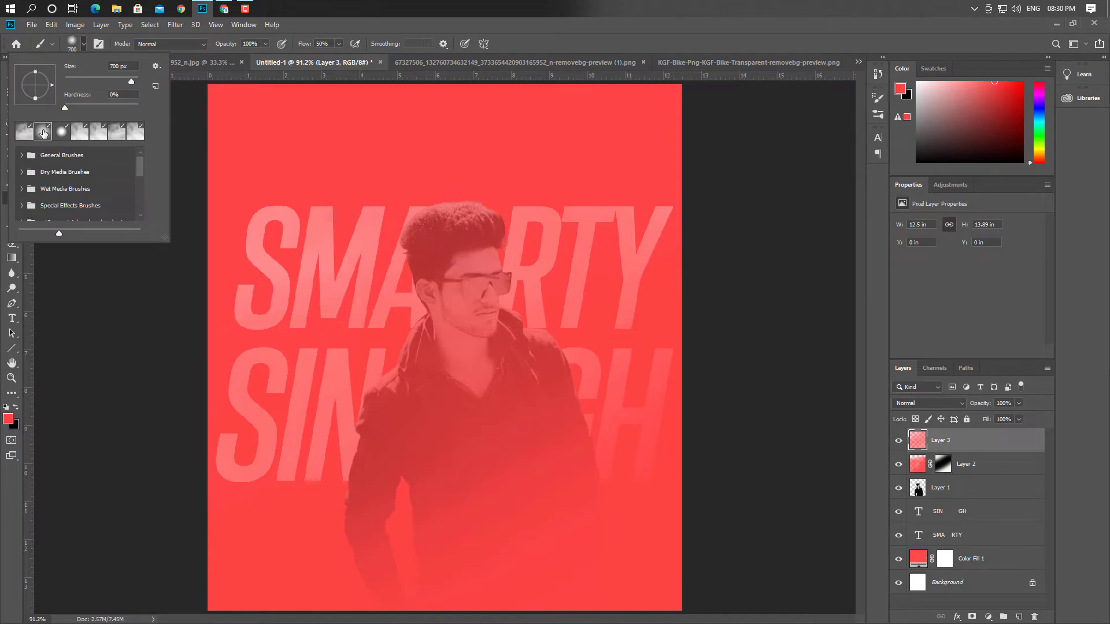
{"action": "left_click", "coordinate": [972, 617]}
Paint black on Layer 3's mask over the man's face and the SMARTY SINGH lettering
{"action": "key", "text": "x"}
{"action": "mouse_move", "coordinate": [451, 324]}
{"action": "left_mouse_down"}
{"action": "mouse_move", "coordinate": [327, 420]}
{"action": "mouse_move", "coordinate": [55, 528]}
{"action": "left_mouse_up"}
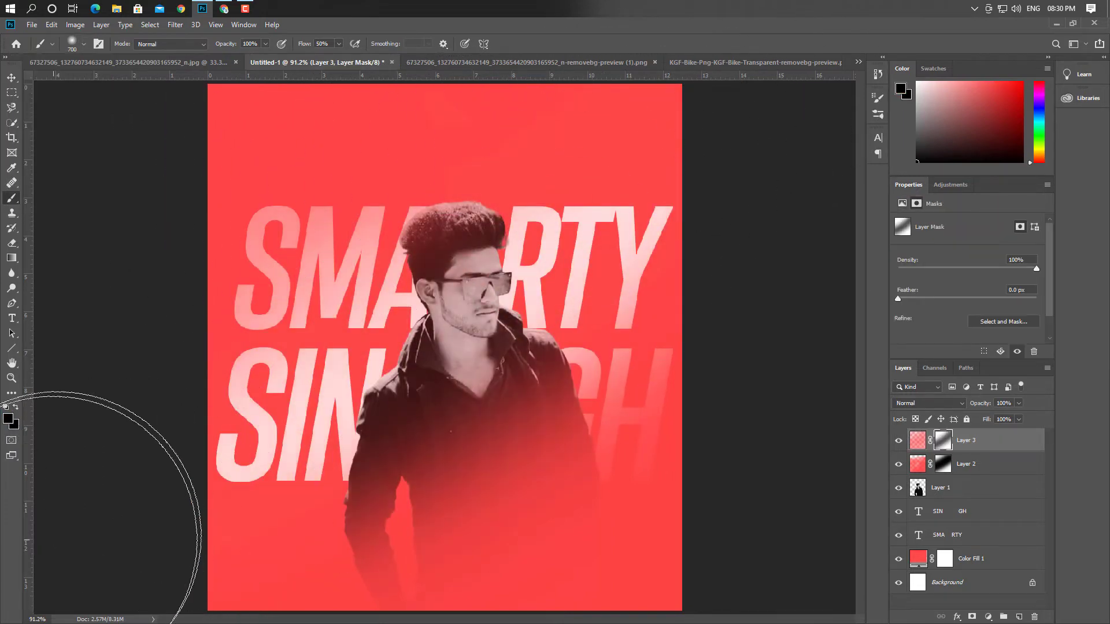
{"action": "mouse_move", "coordinate": [664, 75]}
{"action": "left_mouse_down"}
{"action": "mouse_move", "coordinate": [667, 141]}
{"action": "mouse_move", "coordinate": [264, 398]}
{"action": "mouse_move", "coordinate": [463, 75]}
{"action": "left_mouse_up"}
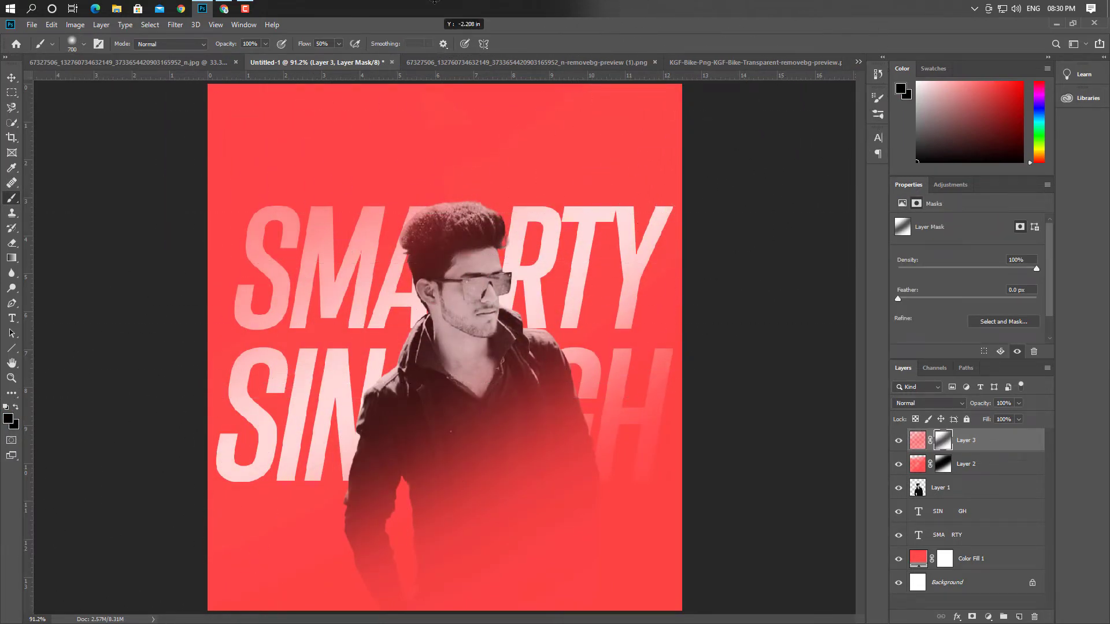
{"action": "mouse_move", "coordinate": [553, 197]}
{"action": "left_mouse_down"}
{"action": "mouse_move", "coordinate": [398, 300]}
{"action": "mouse_move", "coordinate": [139, 506]}
{"action": "mouse_move", "coordinate": [96, 507]}
{"action": "mouse_move", "coordinate": [104, 481]}
{"action": "mouse_move", "coordinate": [214, 393]}
{"action": "mouse_move", "coordinate": [709, 159]}
{"action": "mouse_move", "coordinate": [408, 359]}
{"action": "mouse_move", "coordinate": [183, 429]}
{"action": "mouse_move", "coordinate": [418, 341]}
{"action": "mouse_move", "coordinate": [399, 350]}
{"action": "mouse_move", "coordinate": [703, 174]}
{"action": "mouse_move", "coordinate": [687, 162]}
{"action": "mouse_move", "coordinate": [190, 444]}
{"action": "left_mouse_up"}
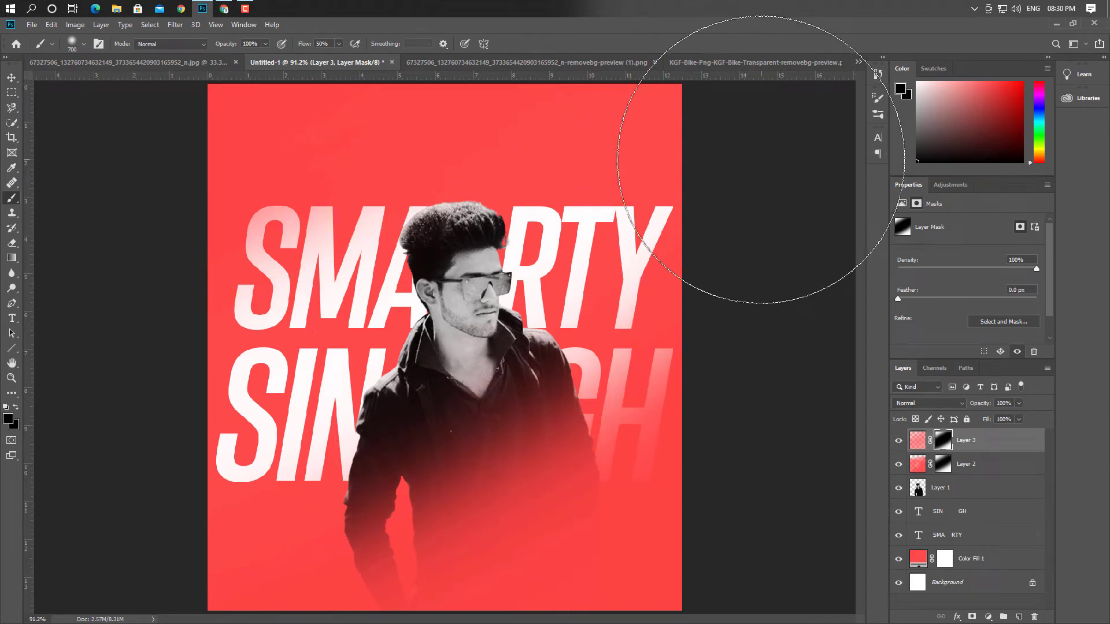
{"action": "left_click", "coordinate": [11, 78]}
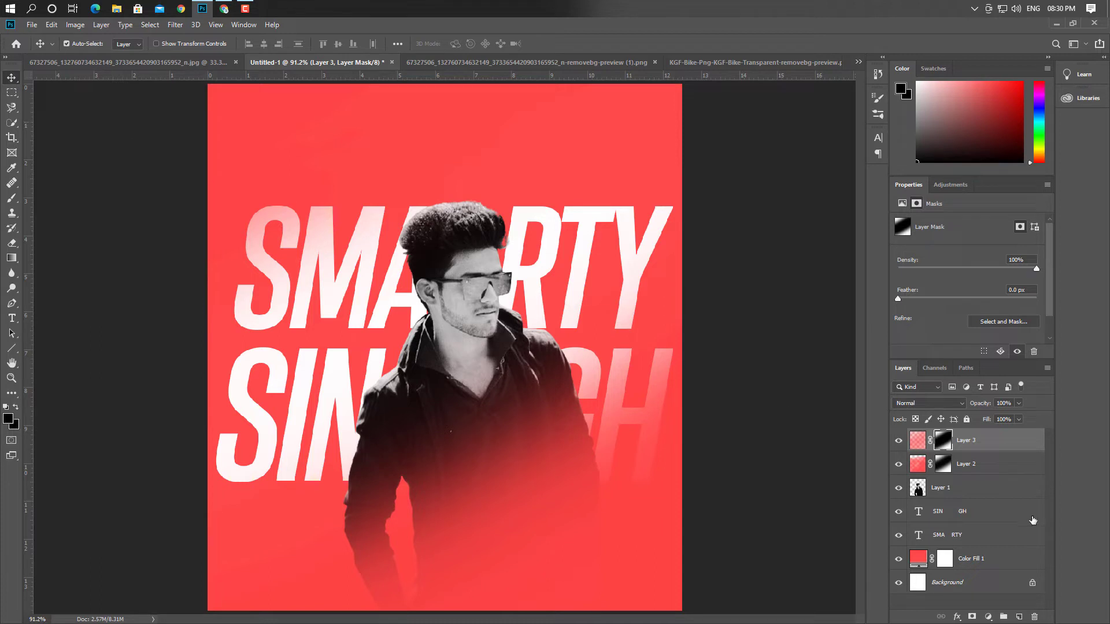
Type the caption 'Smarty Singh from SmartSoft' at 20 pt near the poster's bottom
{"action": "left_click", "coordinate": [1018, 618]}
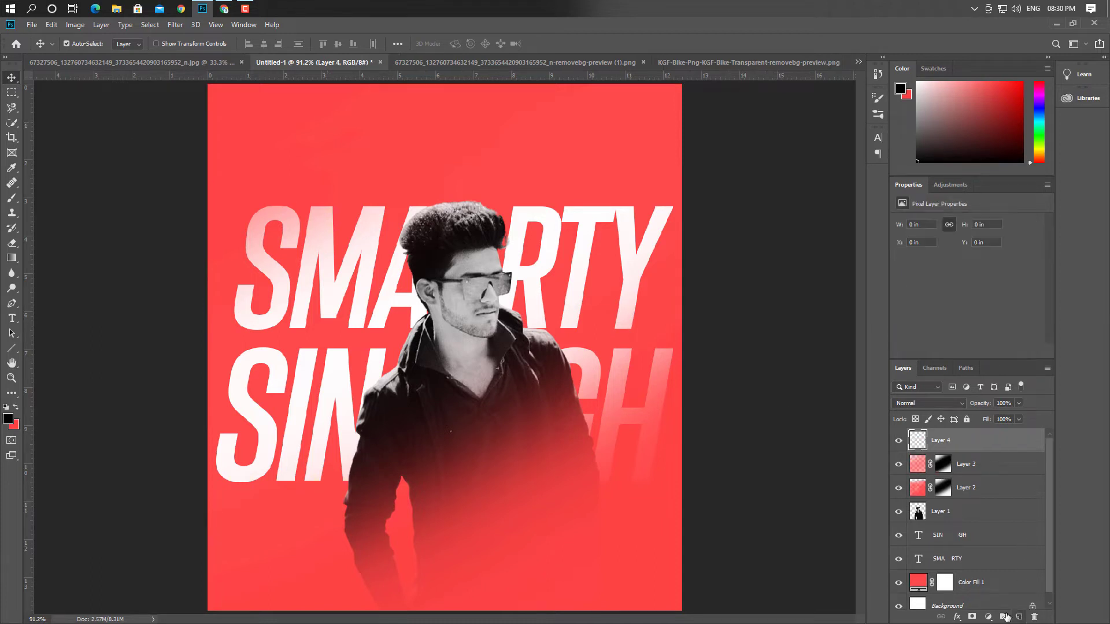
{"action": "left_click", "coordinate": [11, 318]}
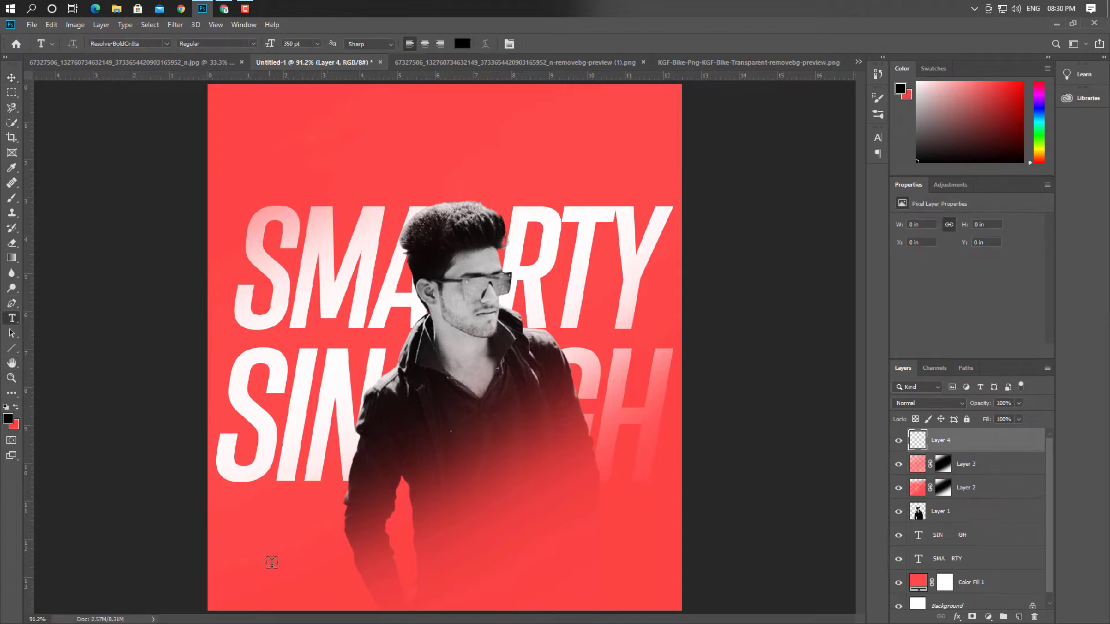
{"action": "left_click", "coordinate": [346, 590]}
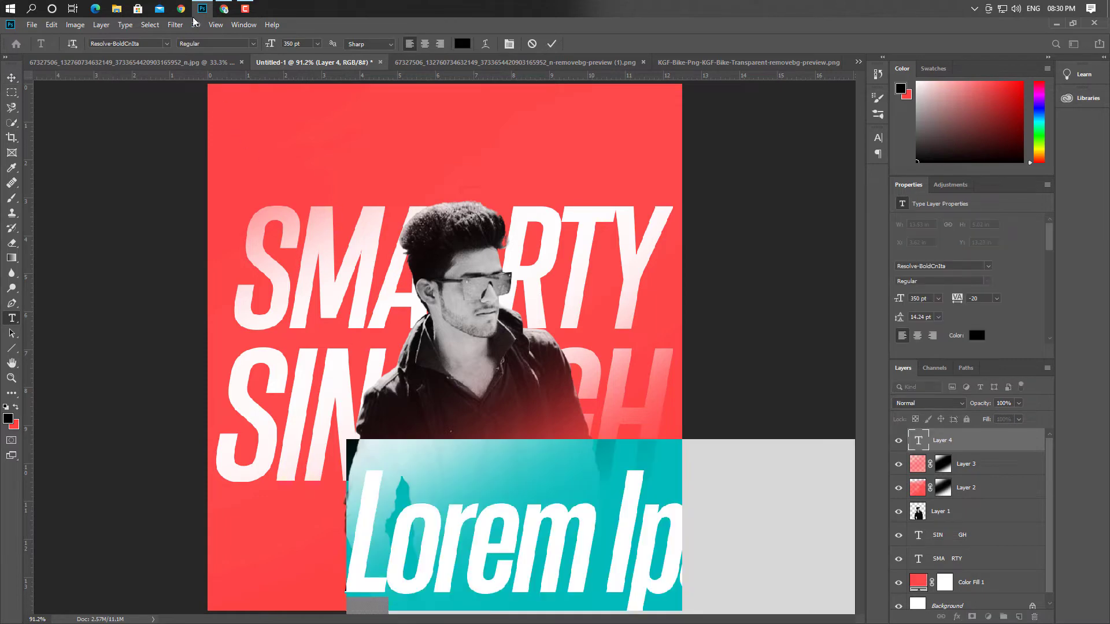
{"action": "type", "text": "20"}
{"action": "key", "text": "Return"}
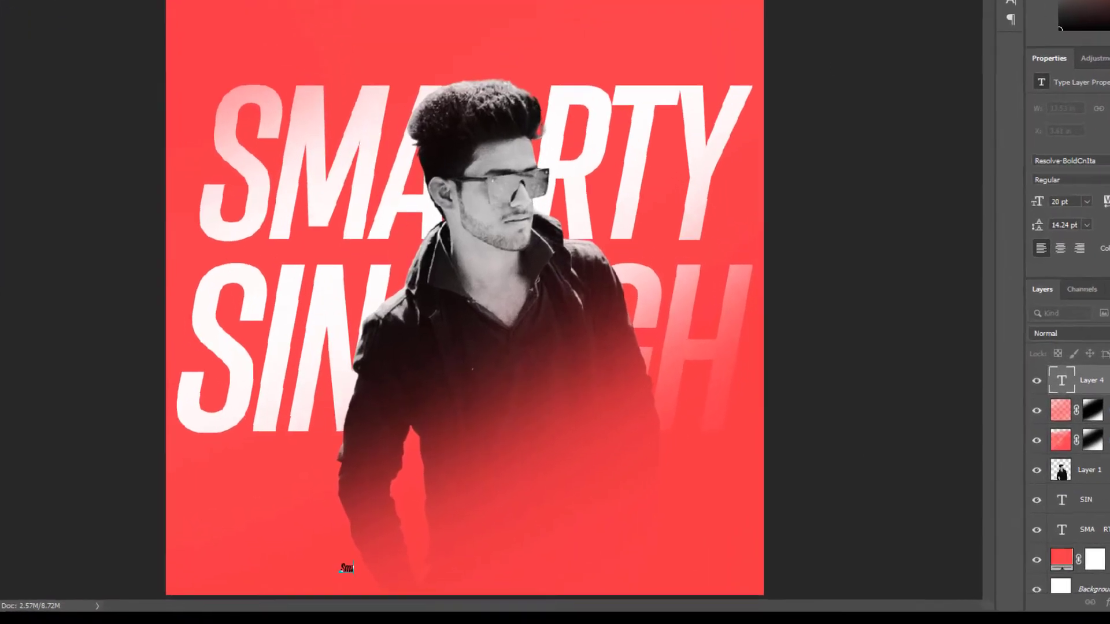
{"action": "type", "text": "Smarty"}
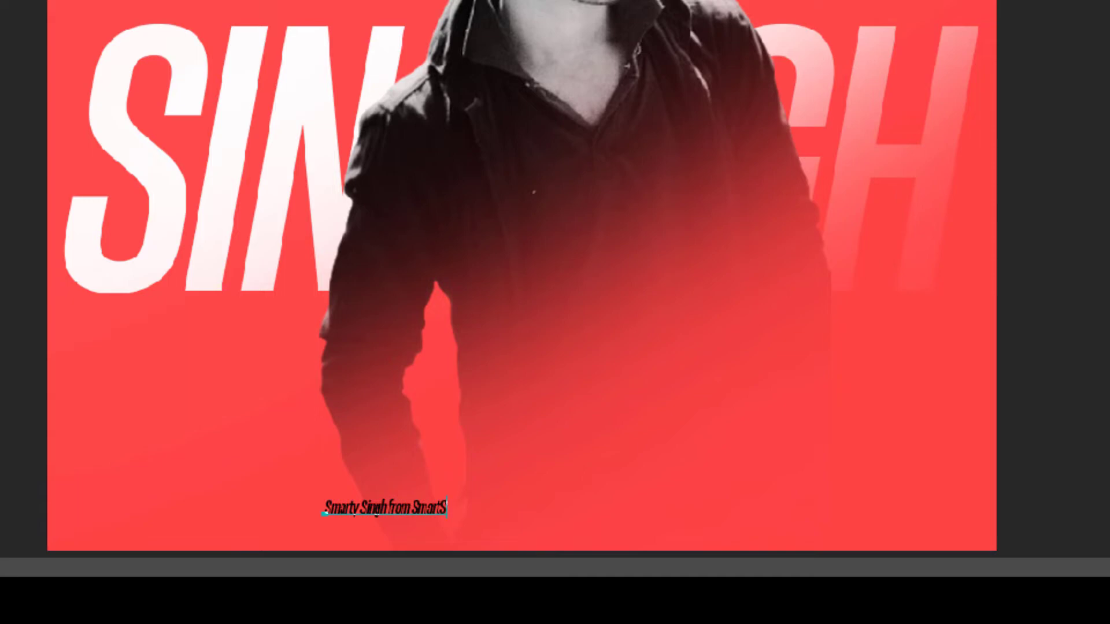
{"action": "type", "text": "Singh from SmartSoft"}
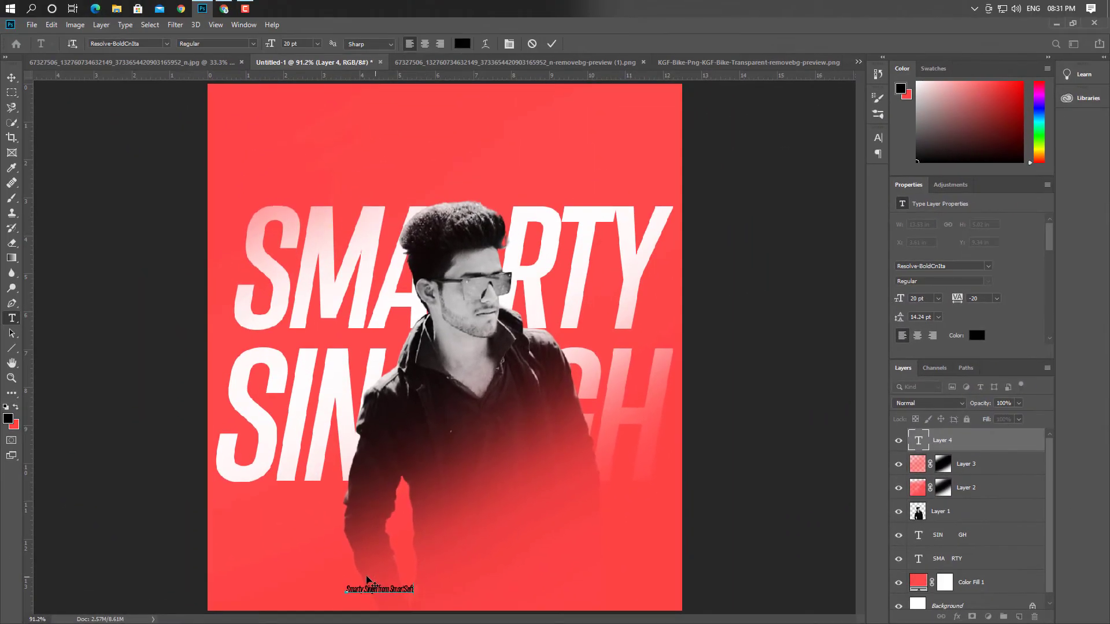
Select the whole caption line and enlarge it to 50 pt
{"action": "triple_click", "coordinate": [354, 588]}
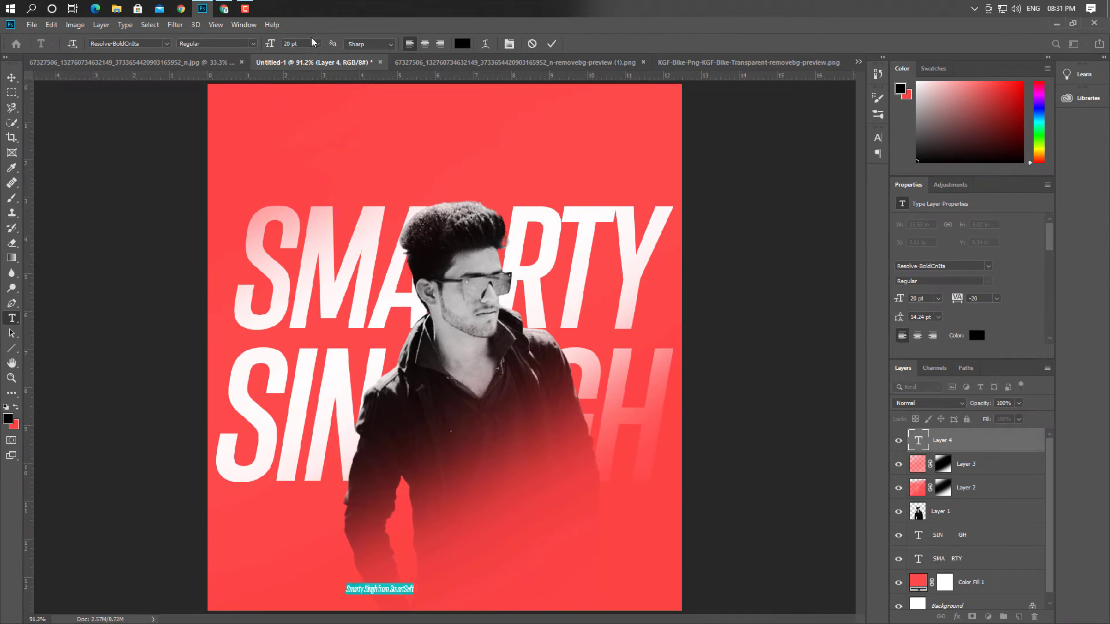
{"action": "left_click", "coordinate": [278, 44]}
{"action": "type", "text": "50"}
{"action": "key", "text": "Return"}
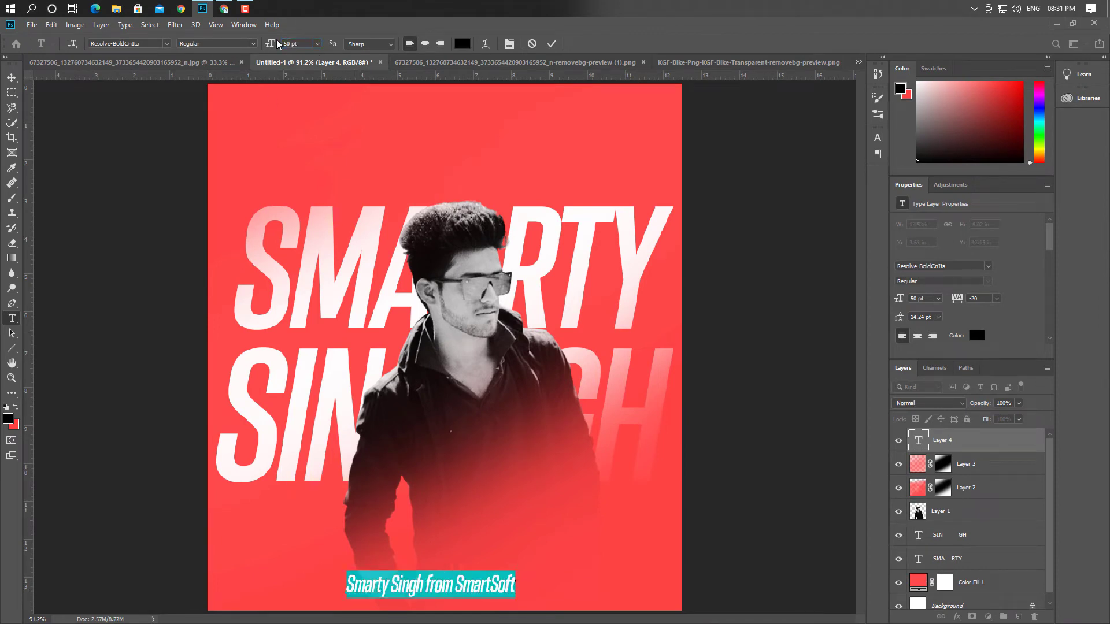
{"action": "left_click", "coordinate": [168, 44]}
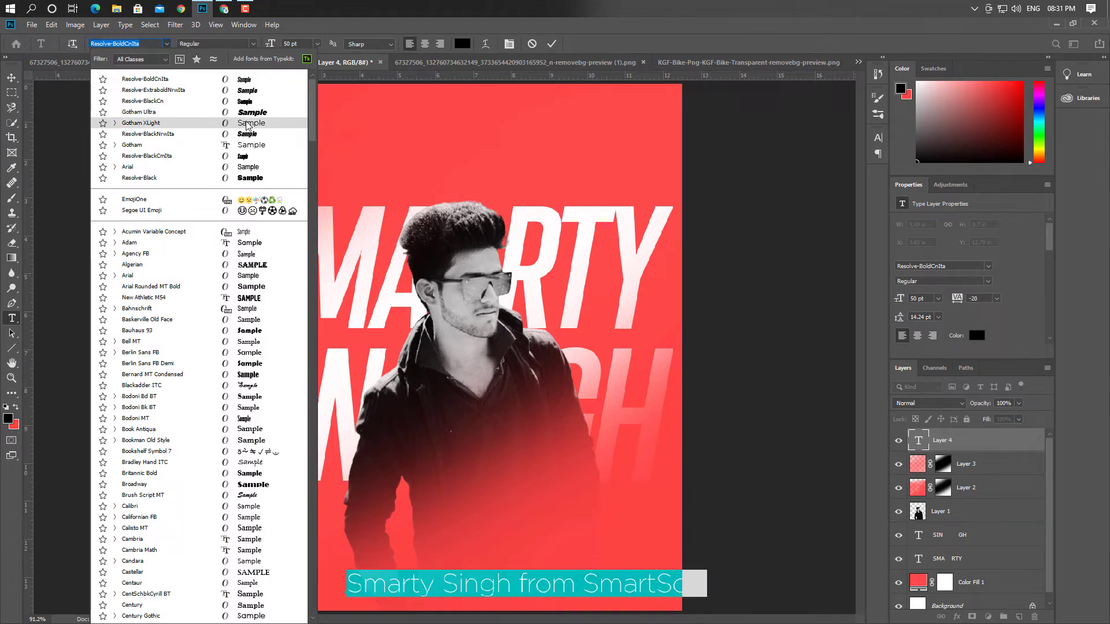
Set the caption in Gotham XLight at 12 pt with 540 tracking and commit it
{"action": "left_click", "coordinate": [247, 124]}
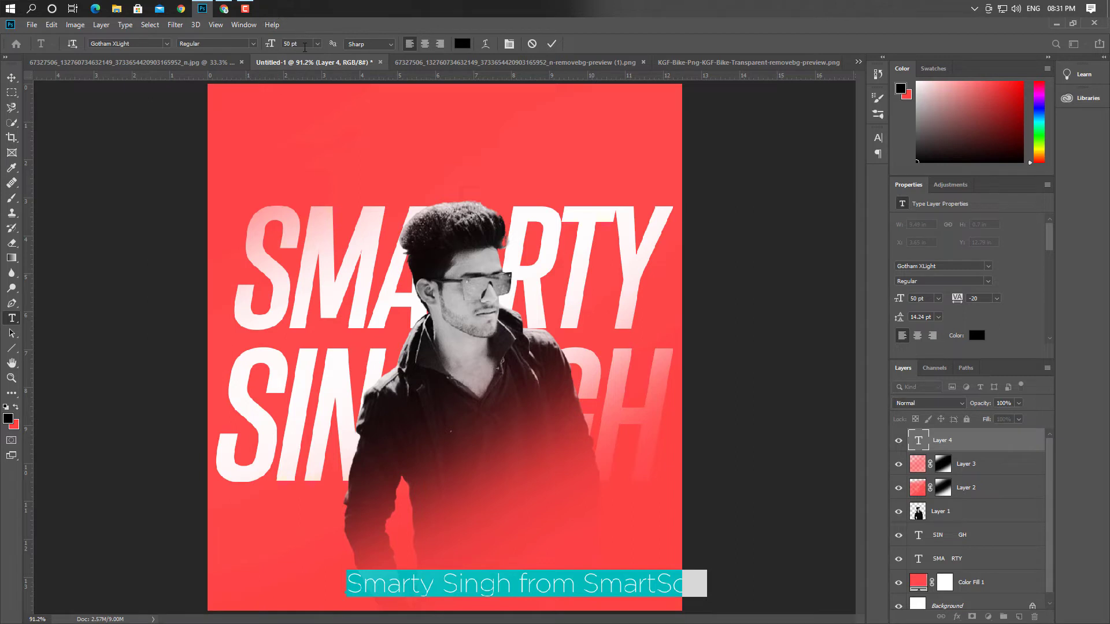
{"action": "type", "text": "10"}
{"action": "key", "text": "Return"}
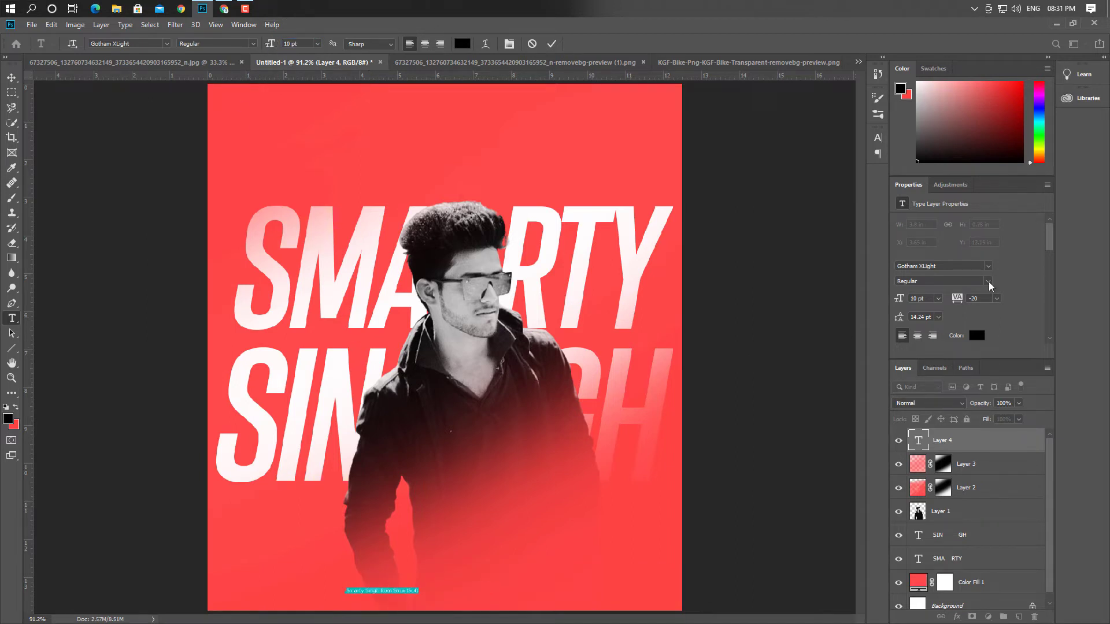
{"action": "left_click_drag", "start_coordinate": [957, 300], "coordinate": [973, 299]}
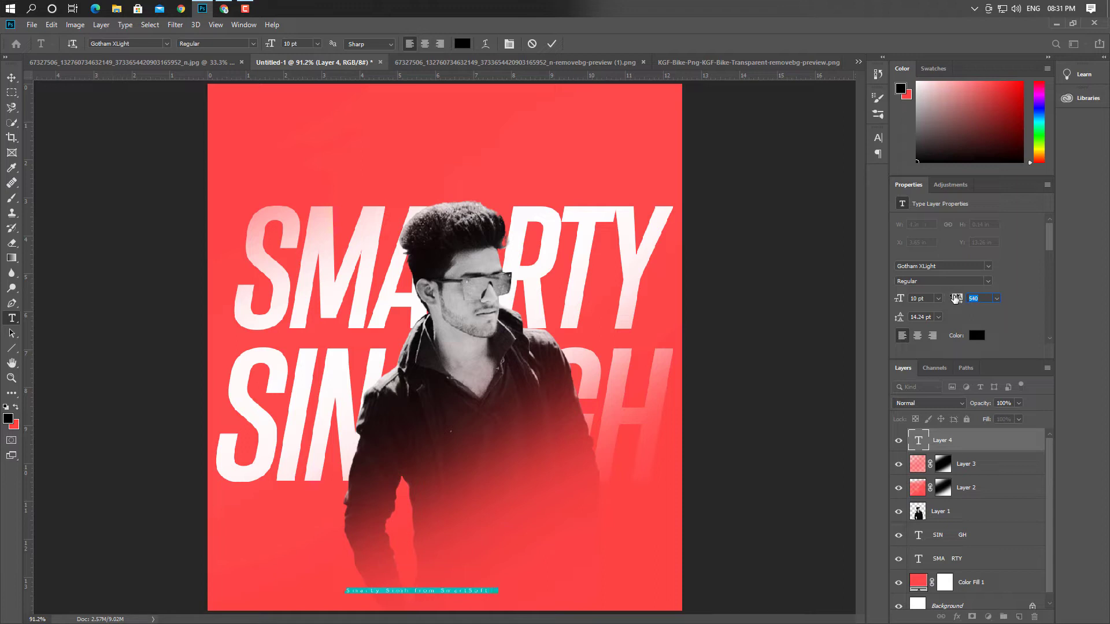
{"action": "left_click", "coordinate": [273, 44]}
{"action": "key", "text": "Return"}
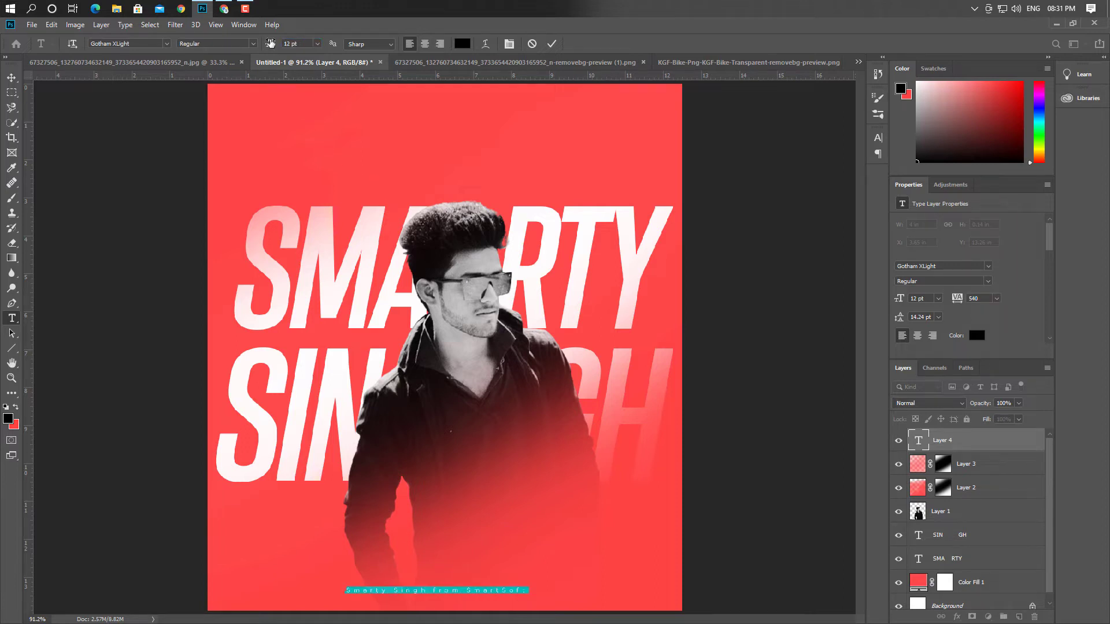
{"action": "left_click", "coordinate": [12, 77]}
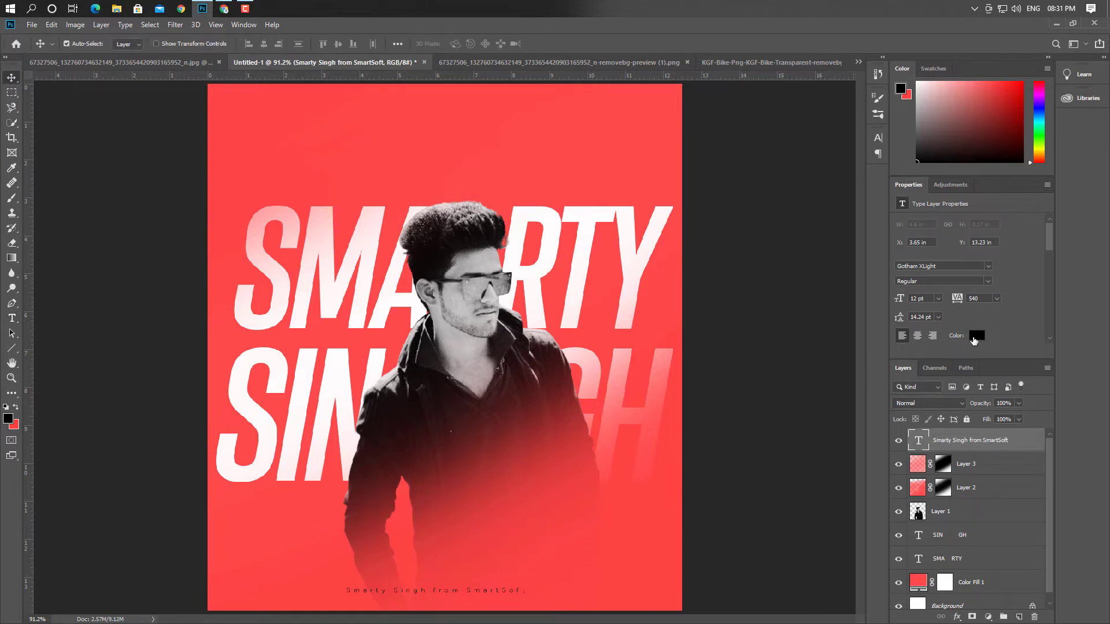
Make the caption white and nudge it right and down to centre it along the bottom
{"action": "left_click", "coordinate": [976, 335]}
{"action": "left_click", "coordinate": [520, 324]}
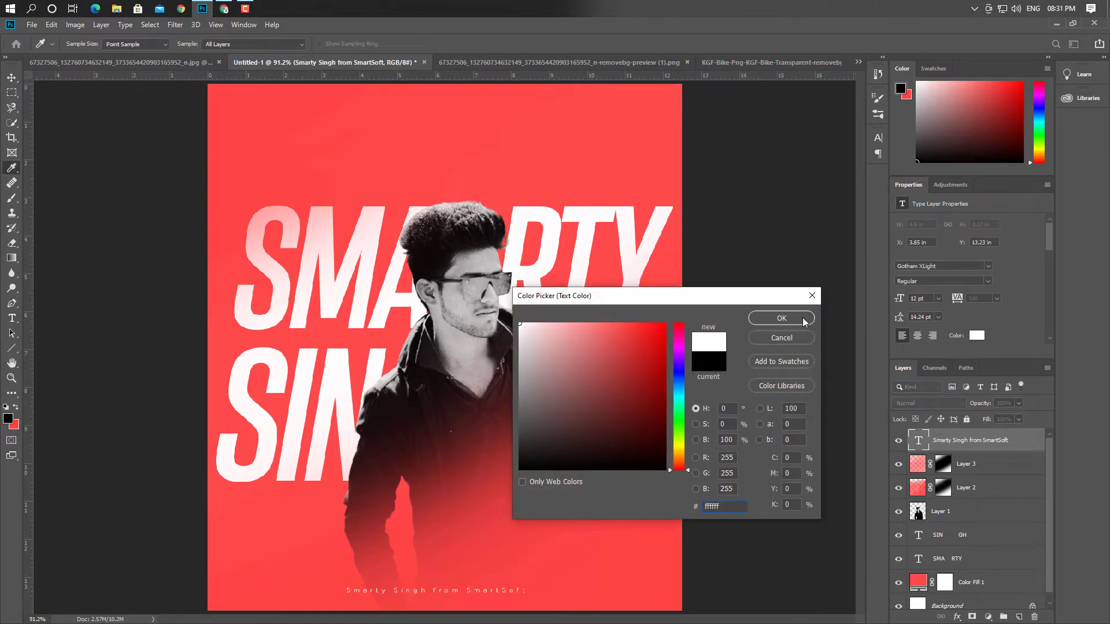
{"action": "left_click", "coordinate": [804, 322]}
{"action": "left_click_drag", "start_coordinate": [456, 592], "coordinate": [497, 597]}
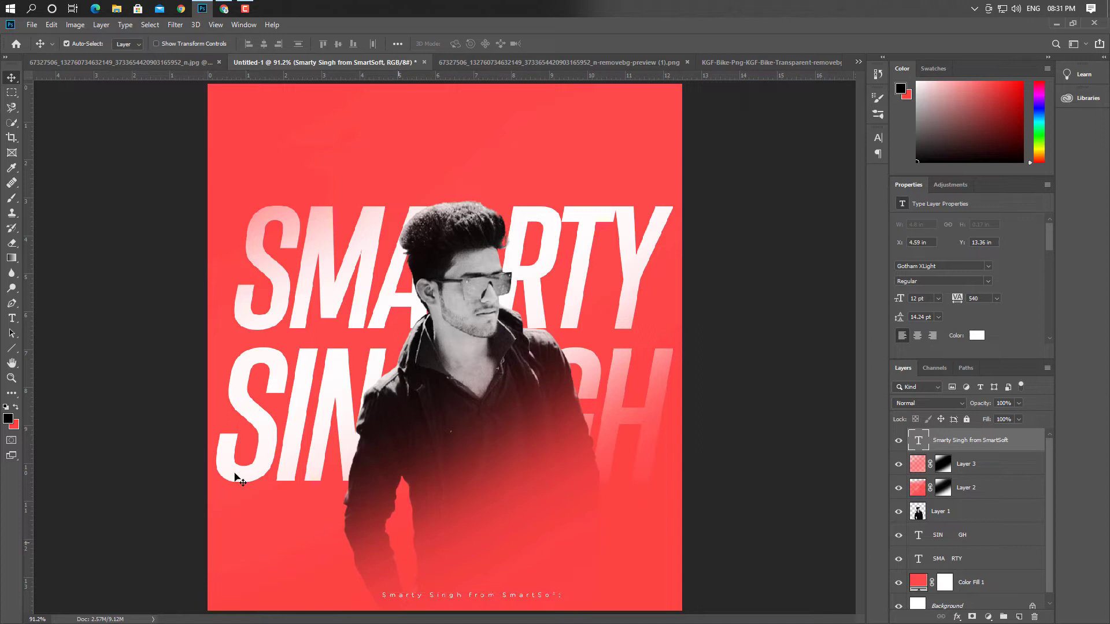
{"action": "left_click", "coordinate": [11, 348]}
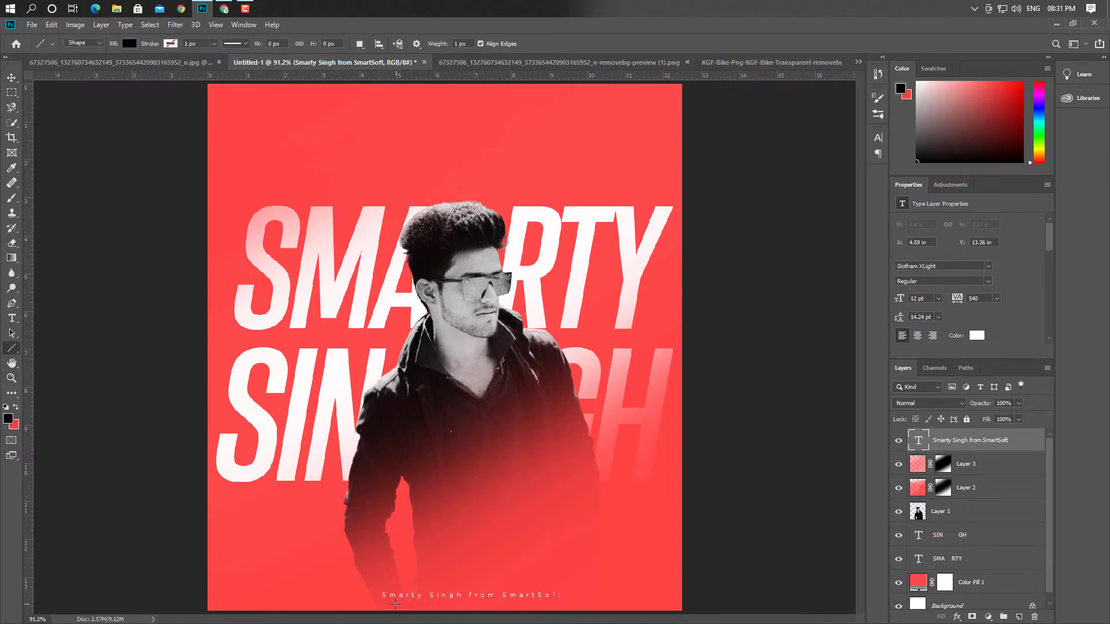
Draw a horizontal line beneath the caption and give it a white (ffffff) fill
{"action": "left_click_drag", "start_coordinate": [390, 603], "coordinate": [541, 603]}
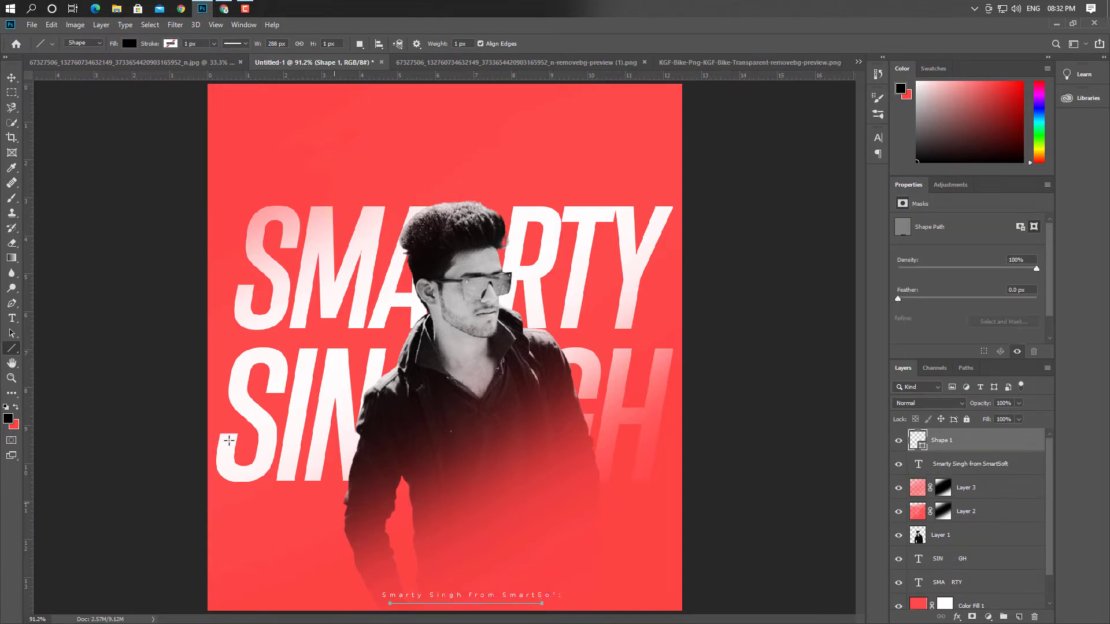
{"action": "left_click", "coordinate": [11, 77]}
{"action": "double_click", "coordinate": [920, 443]}
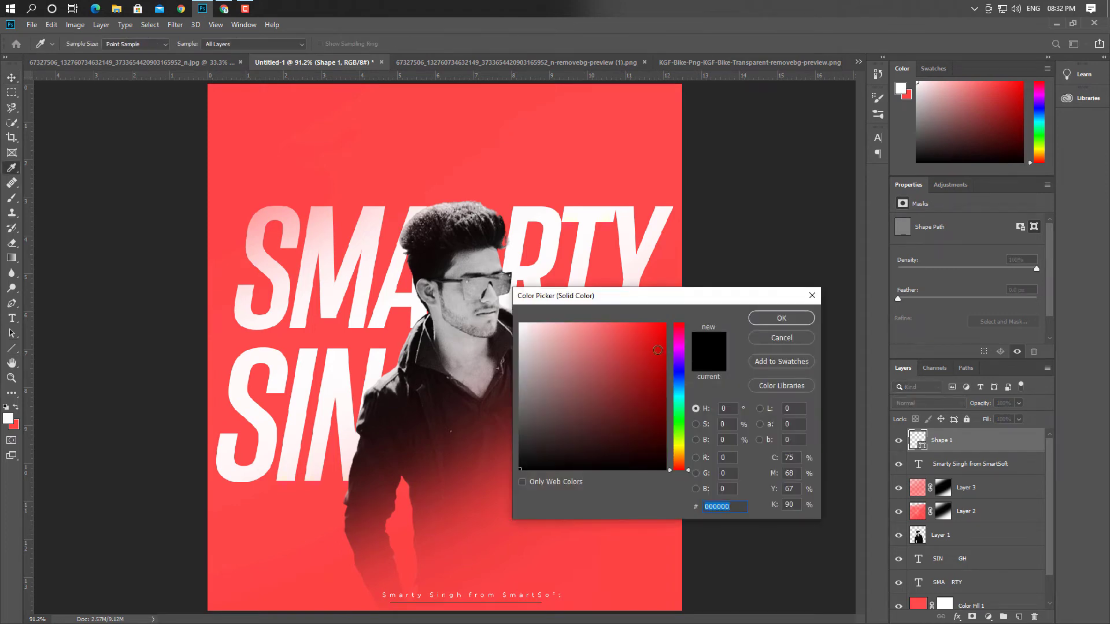
{"action": "type", "text": "ffffff"}
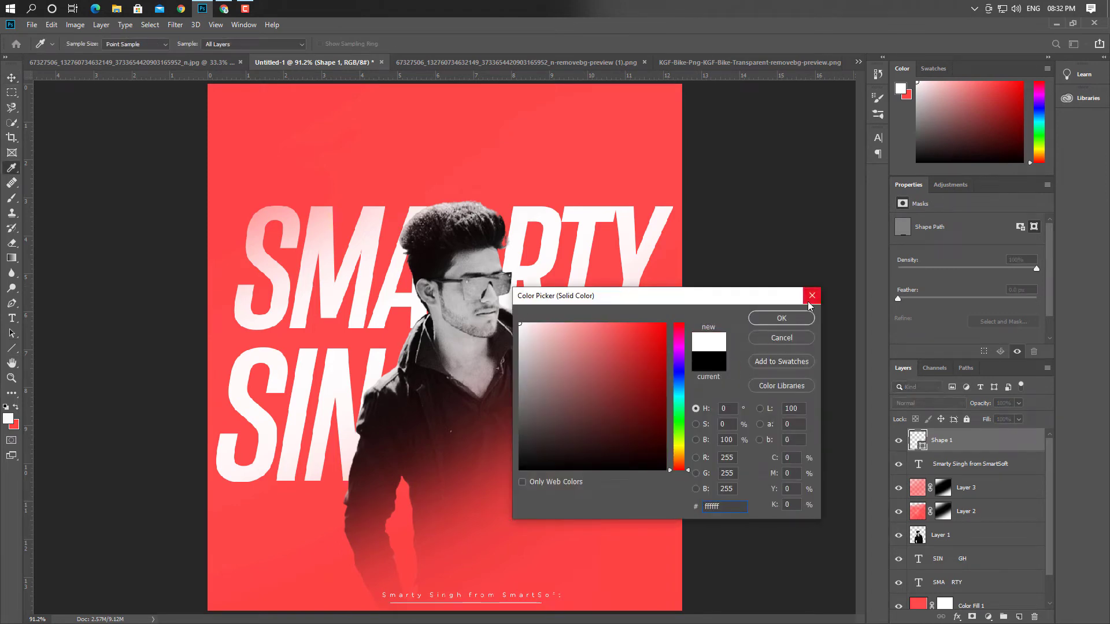
{"action": "left_click", "coordinate": [781, 318]}
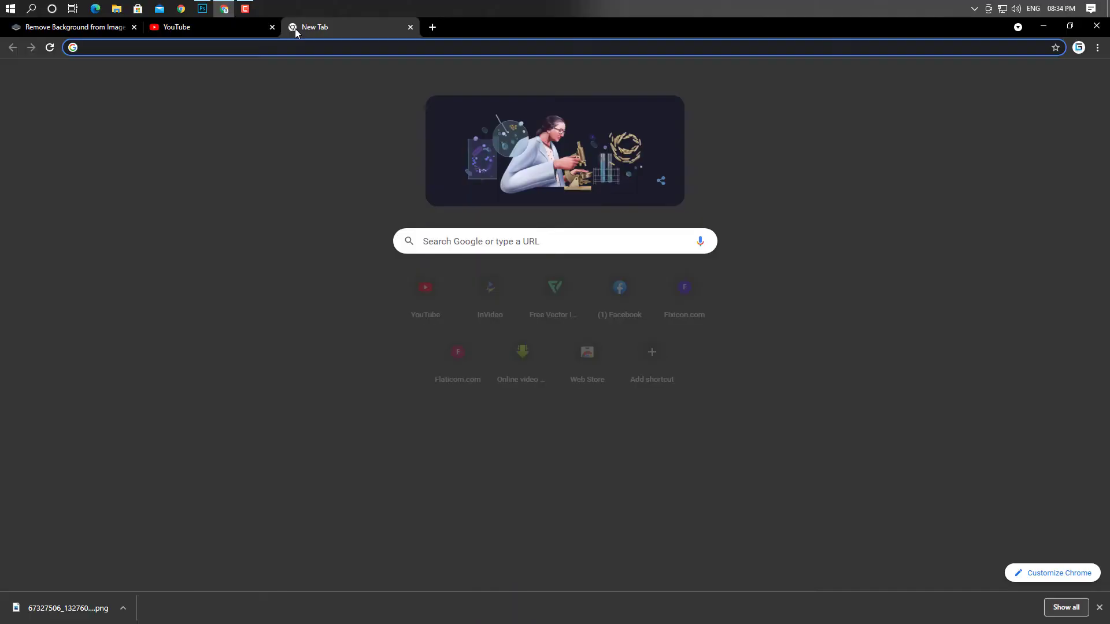
Search Google for 'window shadow' and view the image results
{"action": "type", "text": "window sh"}
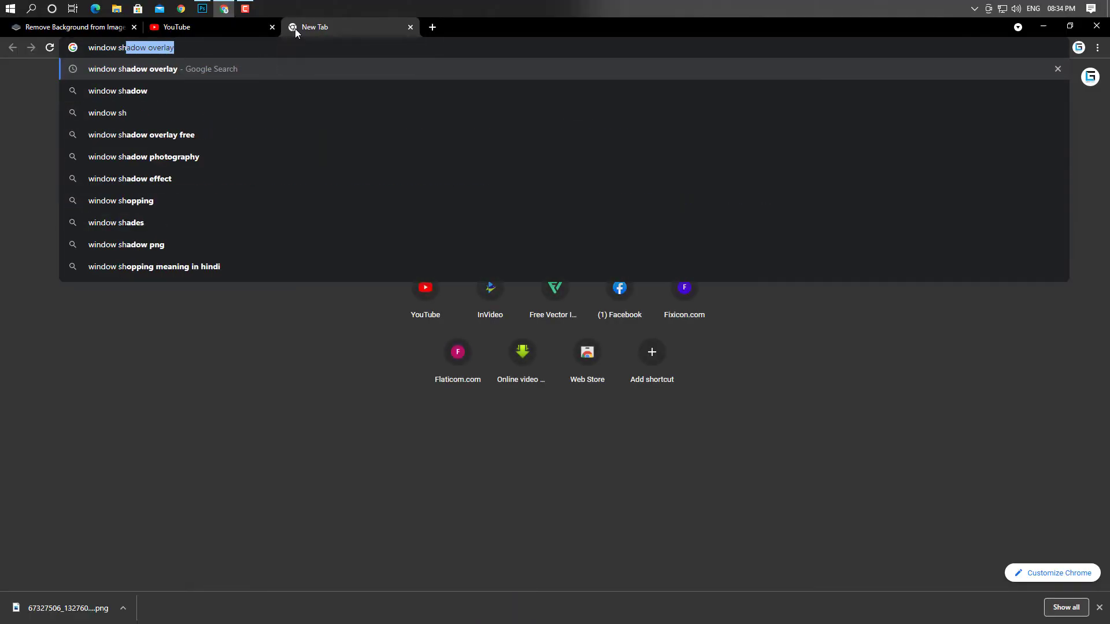
{"action": "type", "text": "adow o"}
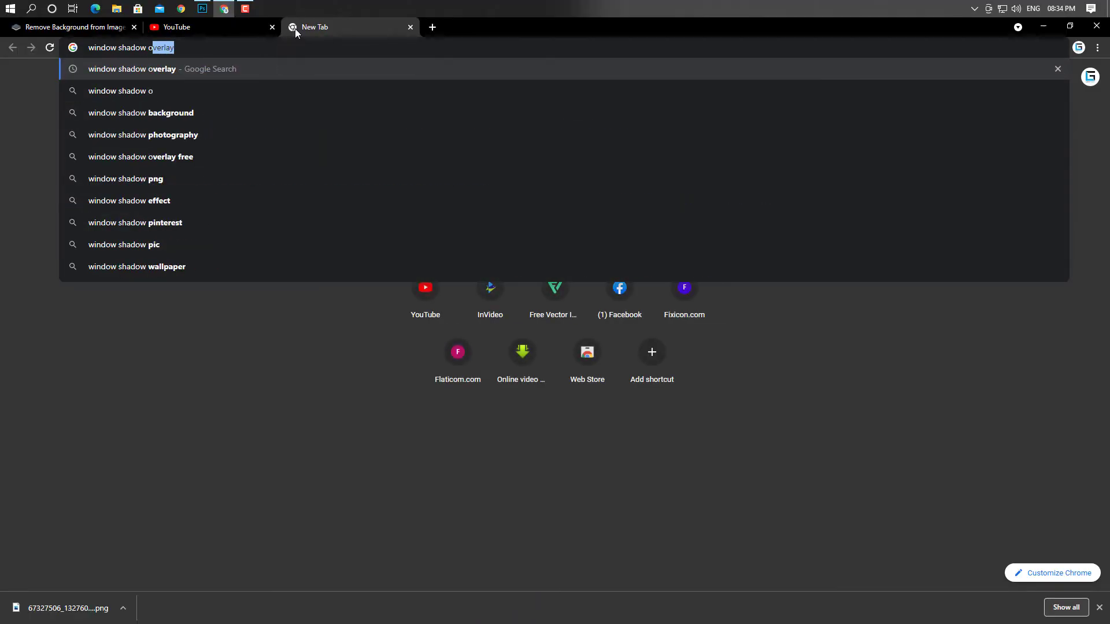
{"action": "key", "text": "BackSpace"}
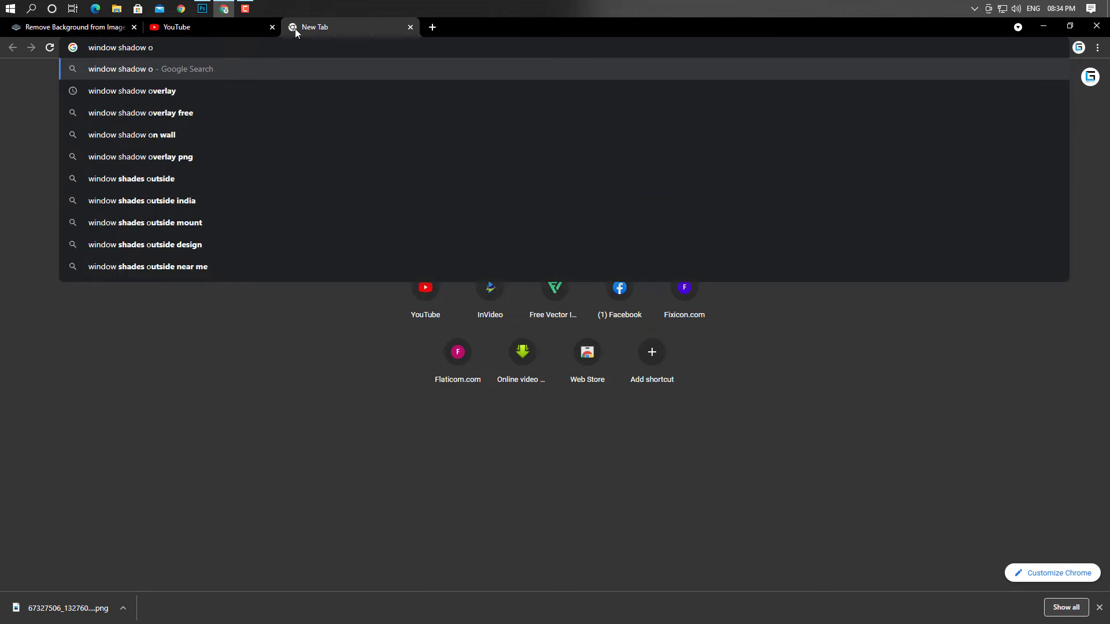
{"action": "key", "text": "BackSpace"}
{"action": "key", "text": "Return"}
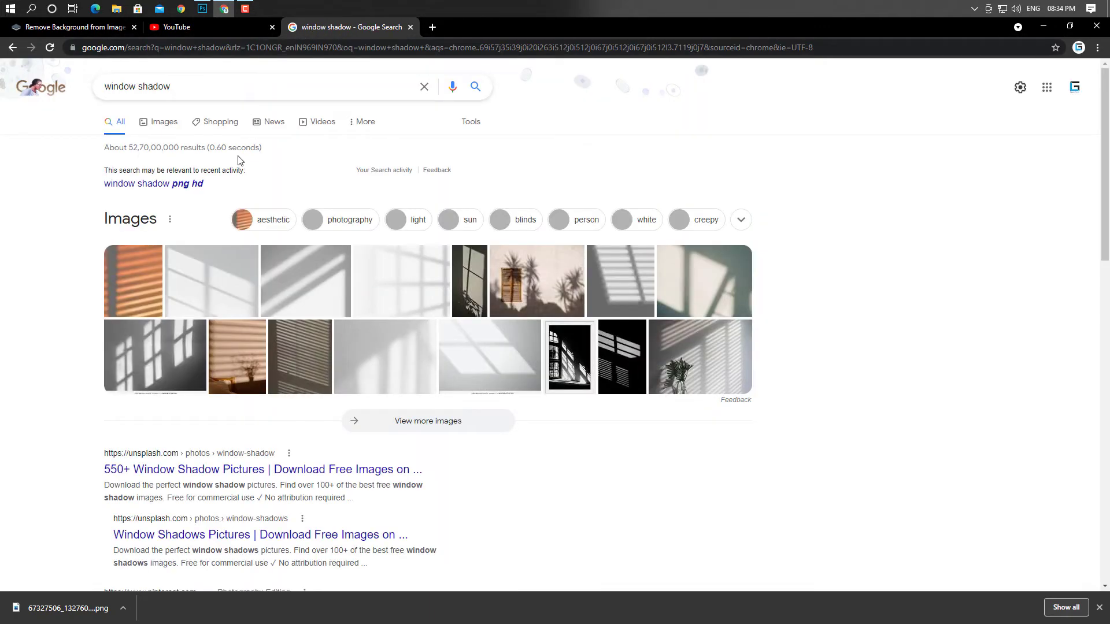
{"action": "left_click", "coordinate": [152, 122]}
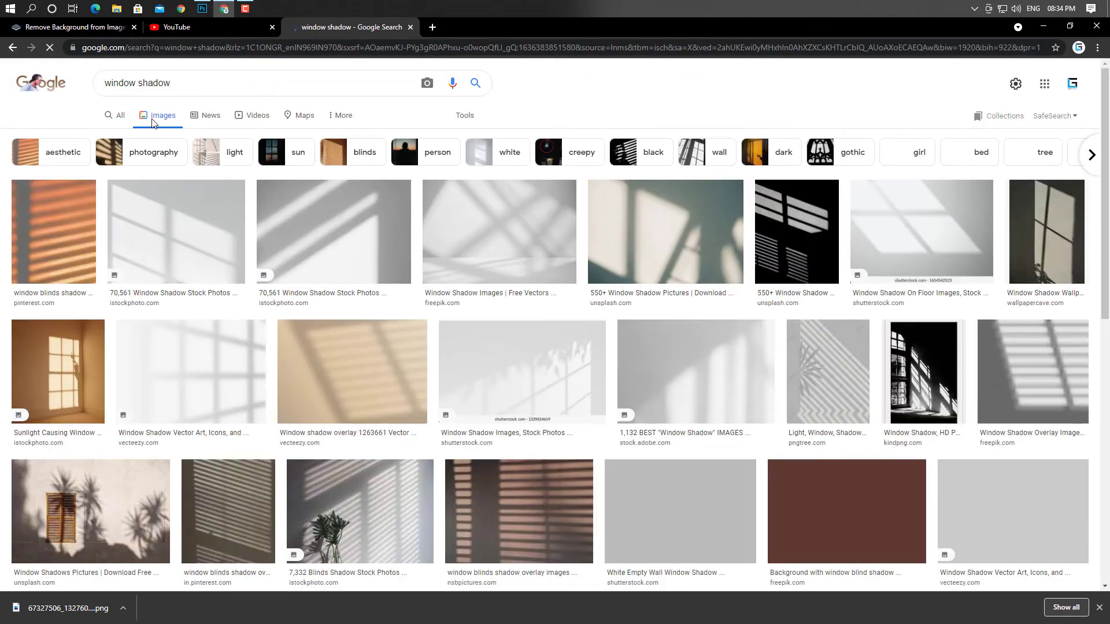
{"action": "scroll", "coordinate": [575, 217], "scroll_direction": "down", "scroll_amount": 6}
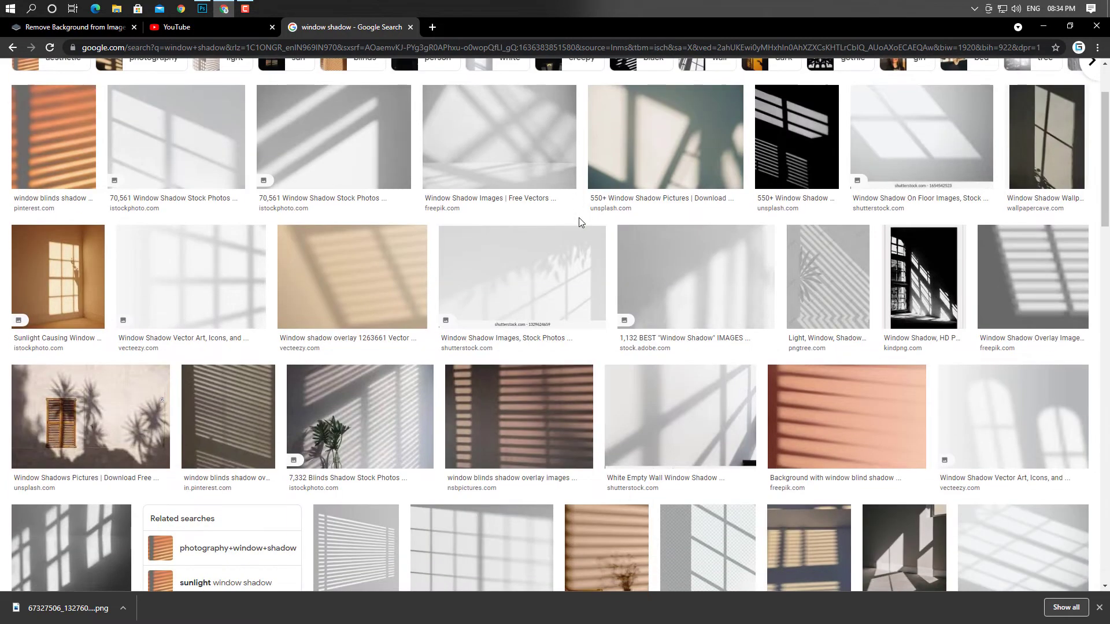
{"action": "scroll", "coordinate": [573, 215], "scroll_direction": "up", "scroll_amount": 6}
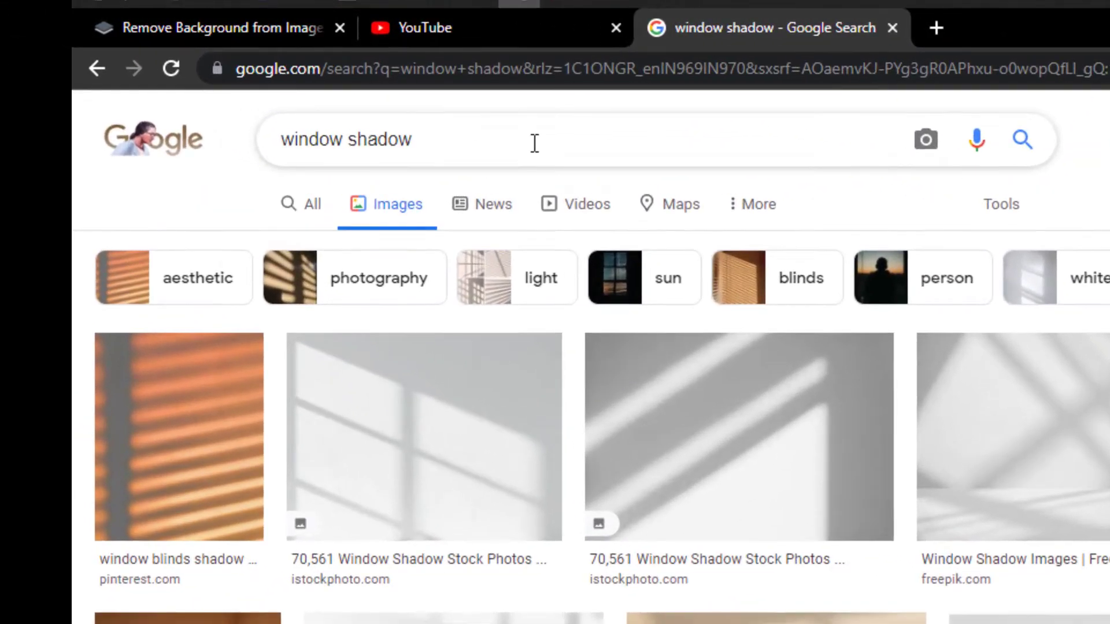
Refine the search to 'window shadow overlay' and copy the diagonal blinds shadow image
{"action": "left_click", "coordinate": [231, 76]}
{"action": "type", "text": "overla"}
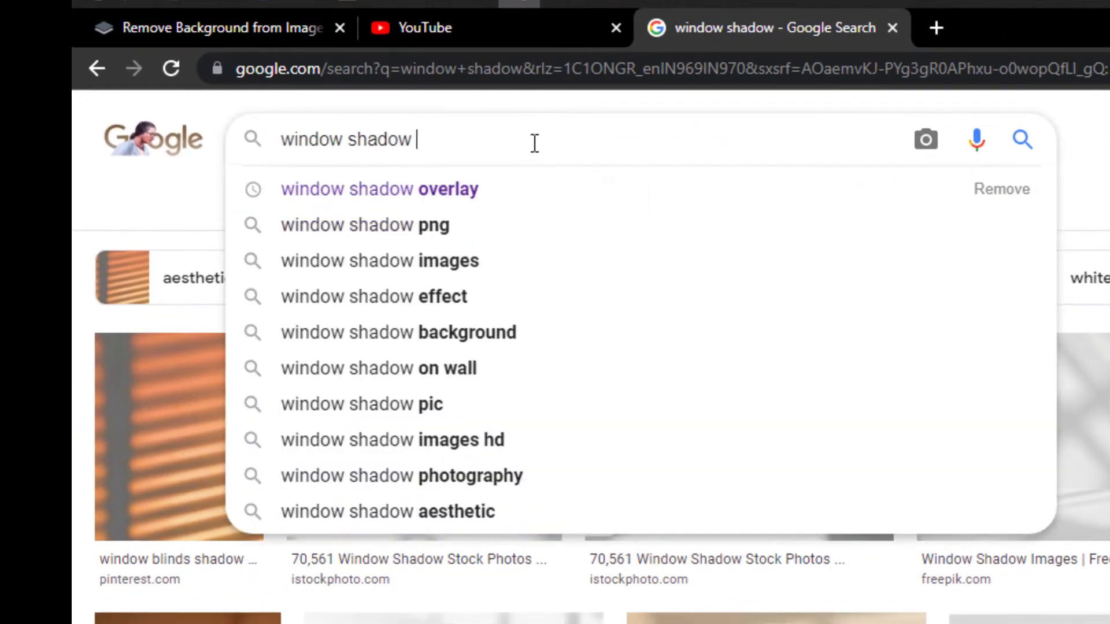
{"action": "type", "text": "y"}
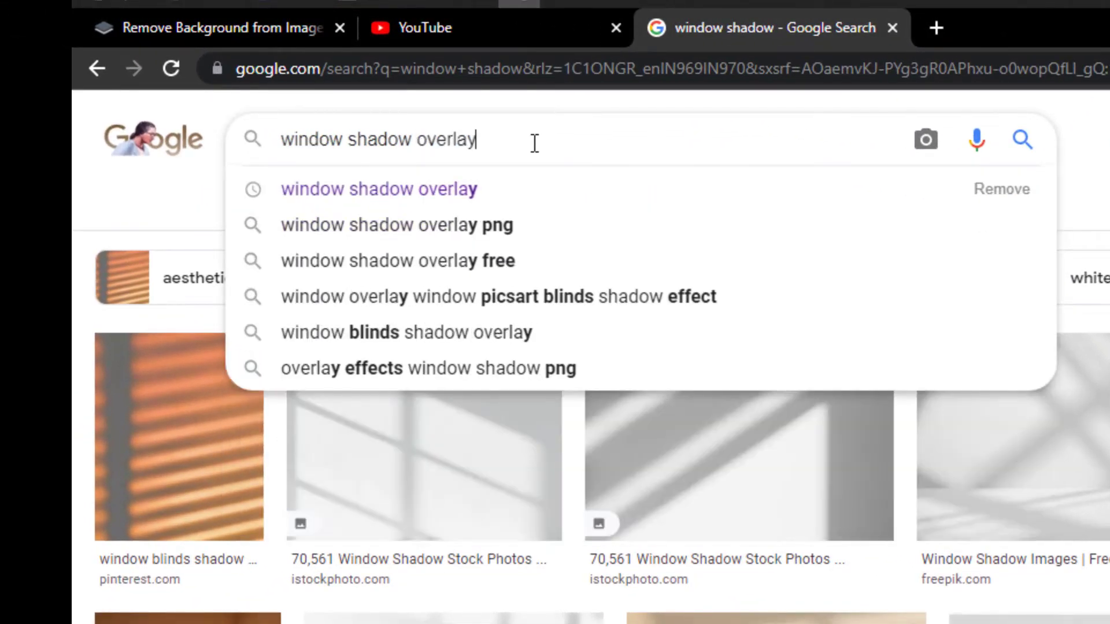
{"action": "key", "text": "Return"}
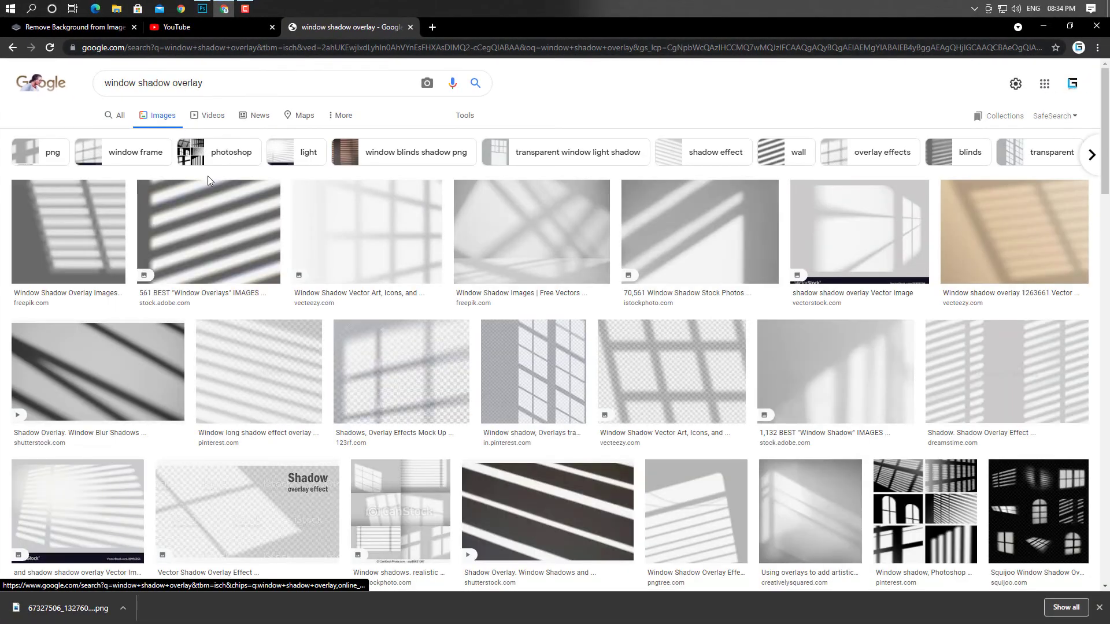
{"action": "left_click", "coordinate": [209, 191]}
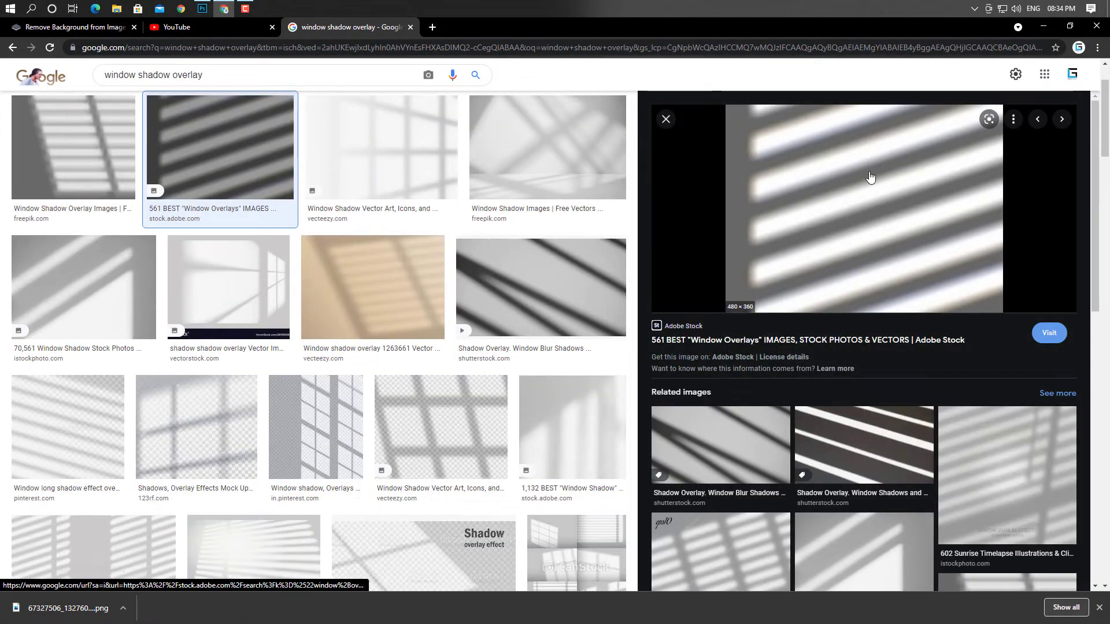
{"action": "scroll", "coordinate": [345, 289], "scroll_direction": "down", "scroll_amount": 4}
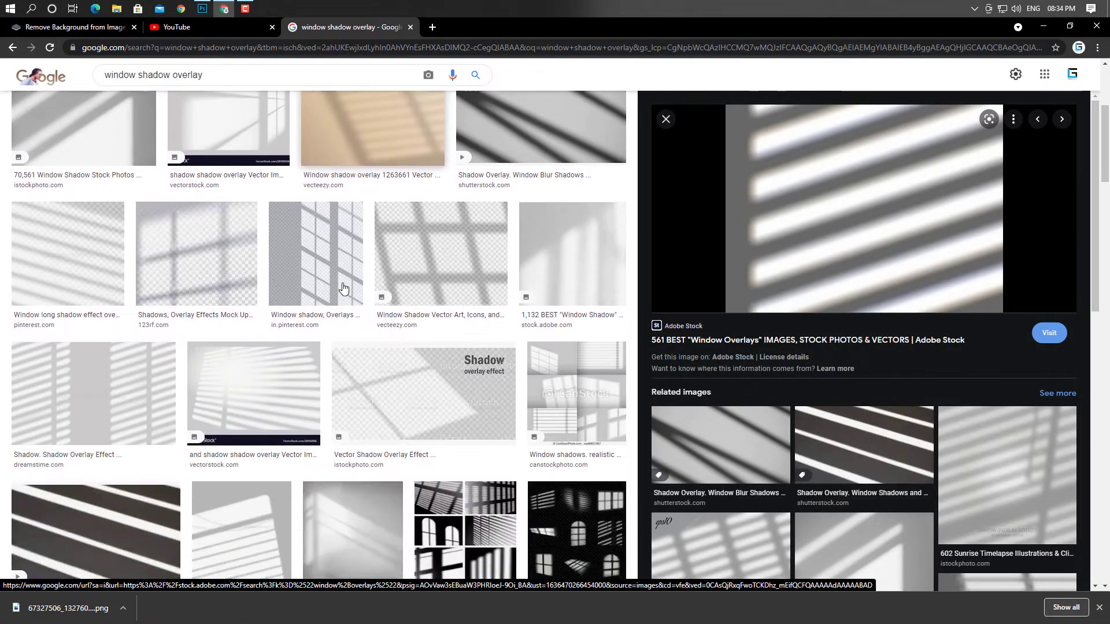
{"action": "scroll", "coordinate": [341, 287], "scroll_direction": "down", "scroll_amount": 3}
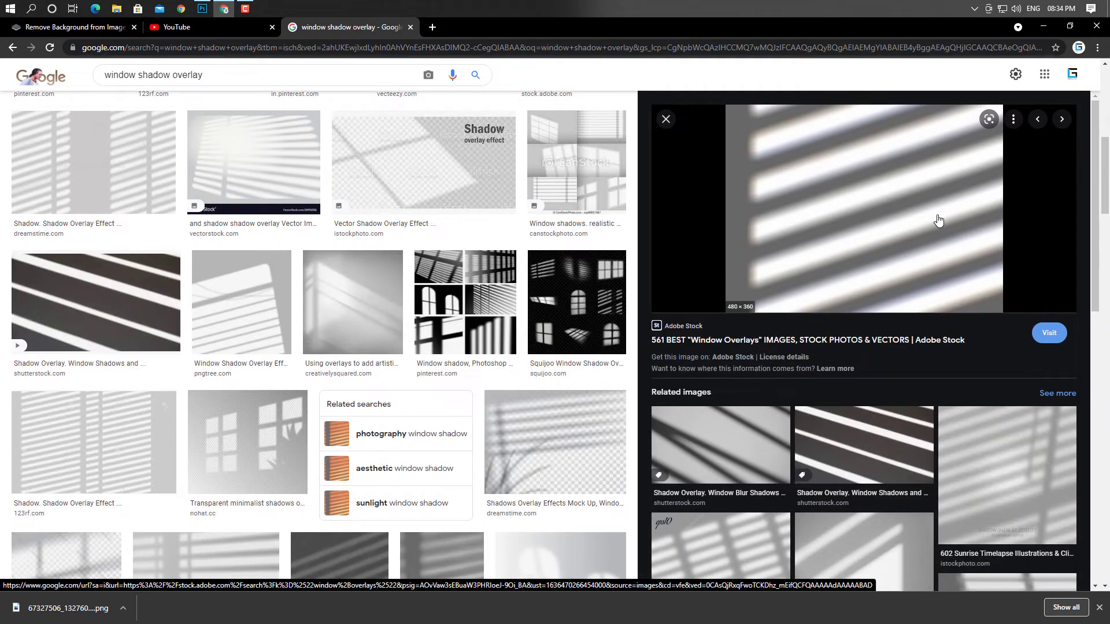
{"action": "right_click", "coordinate": [937, 217]}
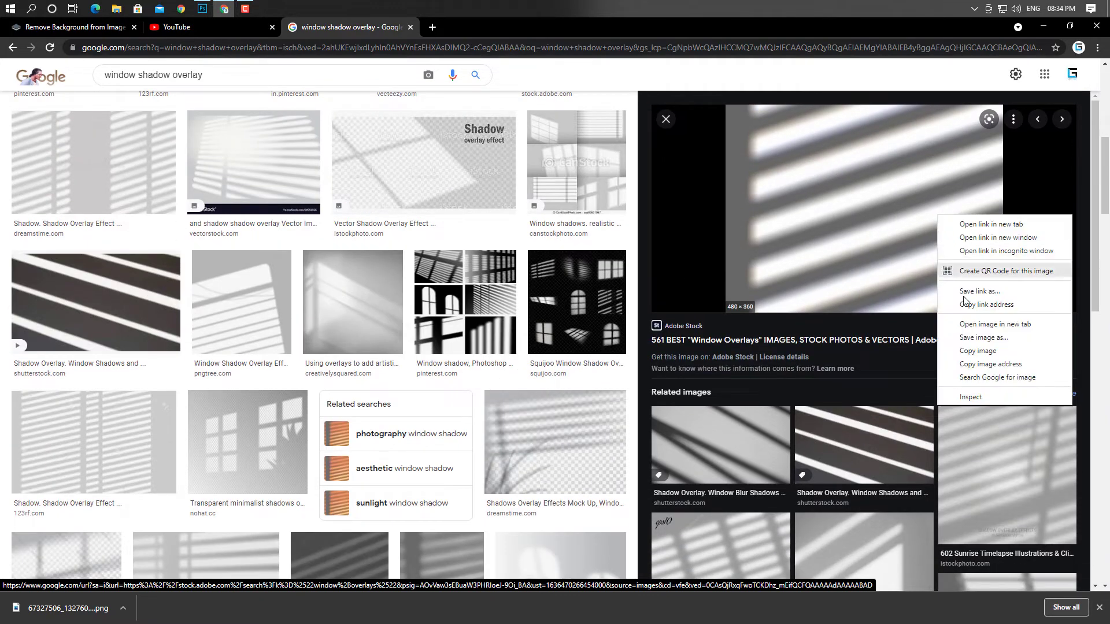
{"action": "left_click", "coordinate": [976, 351]}
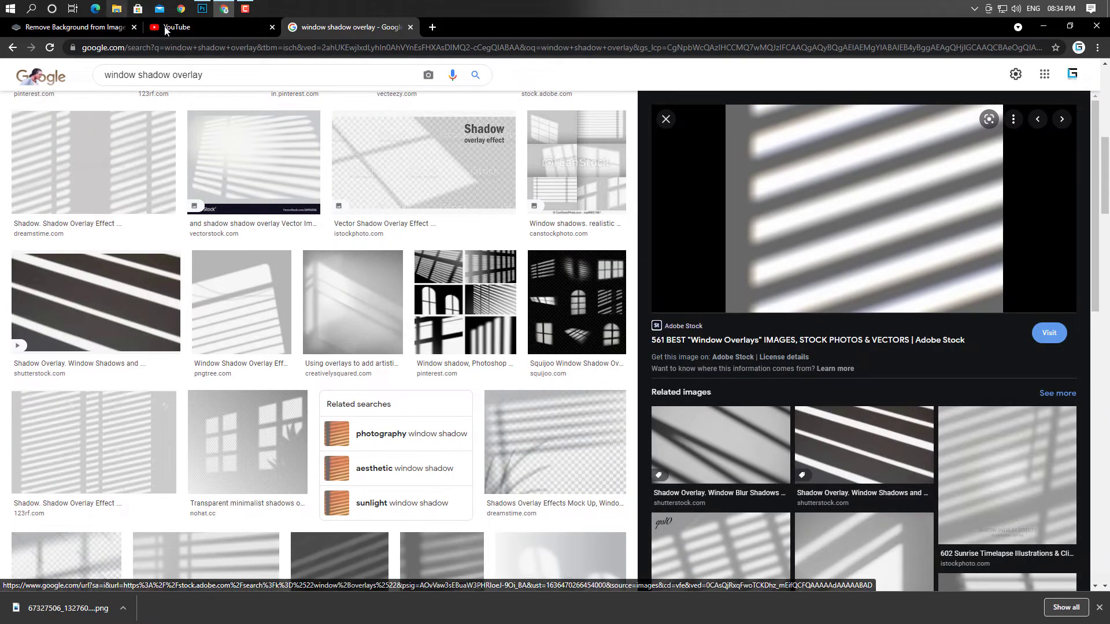
{"action": "left_click", "coordinate": [202, 8]}
Paste the blinds shadow image and free-transform it to cover the whole poster
{"action": "key", "text": "ctrl+v"}
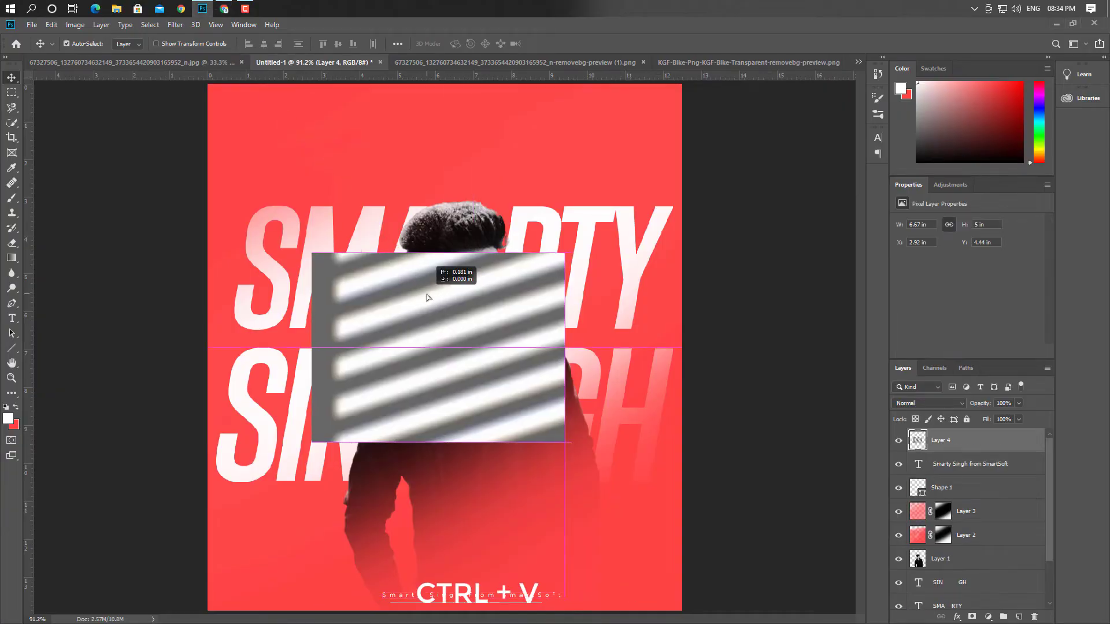
{"action": "key", "text": "ctrl+t"}
{"action": "left_click_drag", "start_coordinate": [561, 252], "coordinate": [735, 122]}
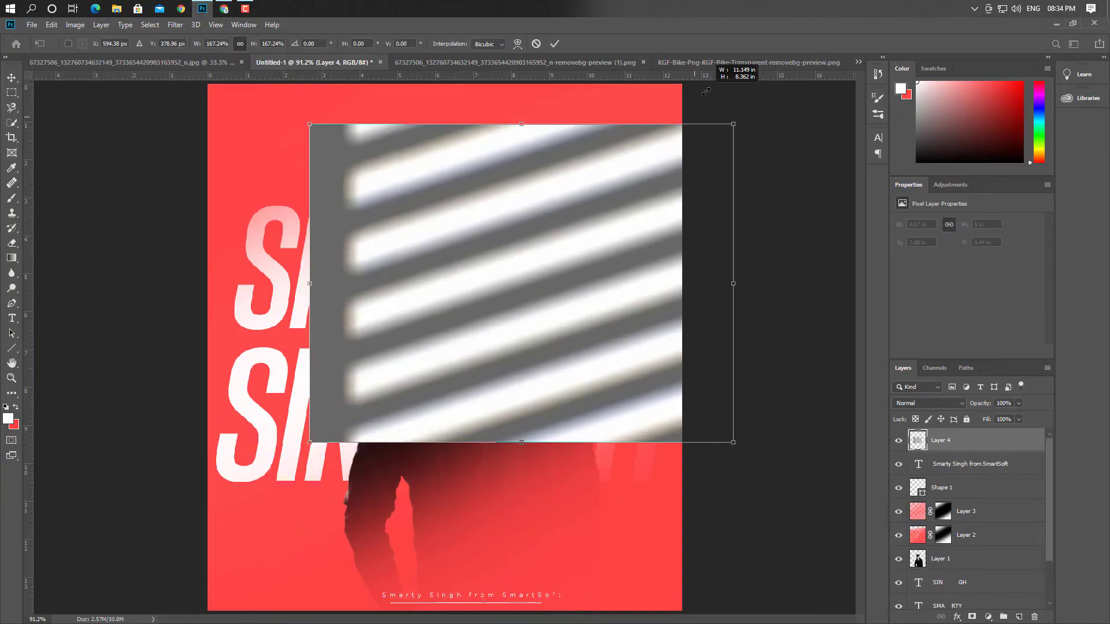
{"action": "left_click_drag", "start_coordinate": [575, 196], "coordinate": [460, 156]}
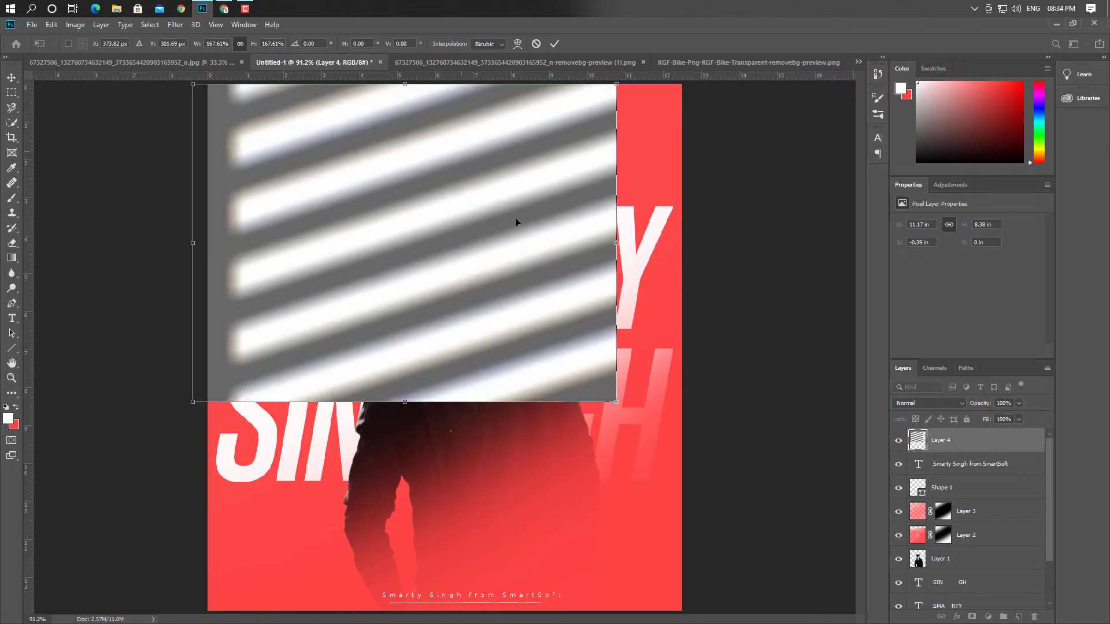
{"action": "left_click_drag", "start_coordinate": [614, 401], "coordinate": [850, 618]}
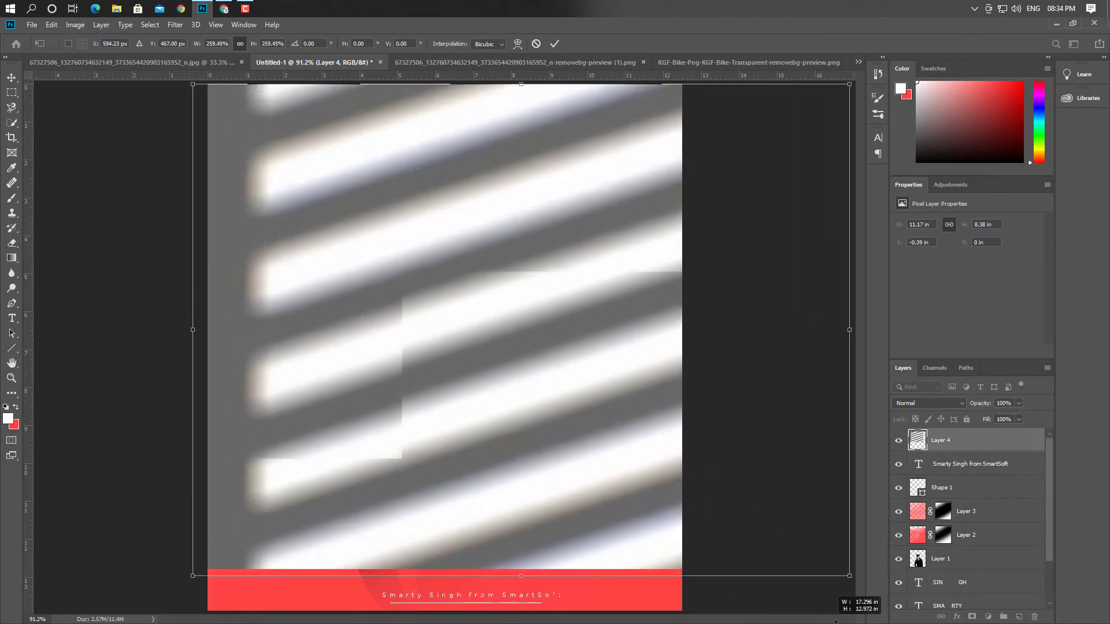
{"action": "left_click_drag", "start_coordinate": [568, 247], "coordinate": [496, 281]}
{"action": "left_click_drag", "start_coordinate": [454, 116], "coordinate": [448, 76]}
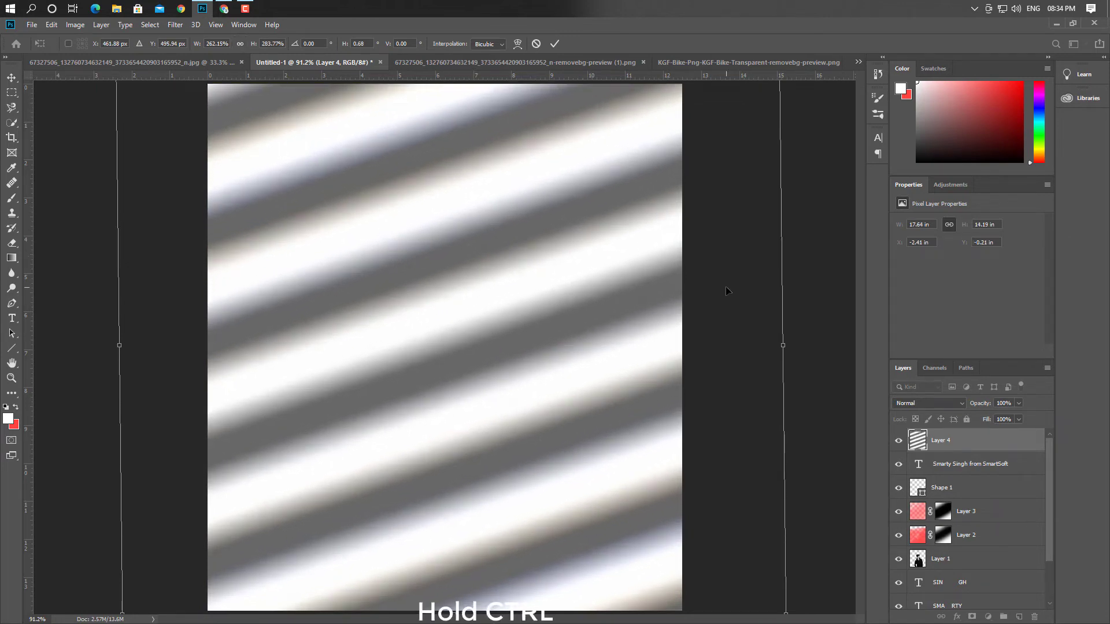
{"action": "left_click_drag", "start_coordinate": [784, 347], "coordinate": [816, 343]}
{"action": "key", "text": "ctrl+0"}
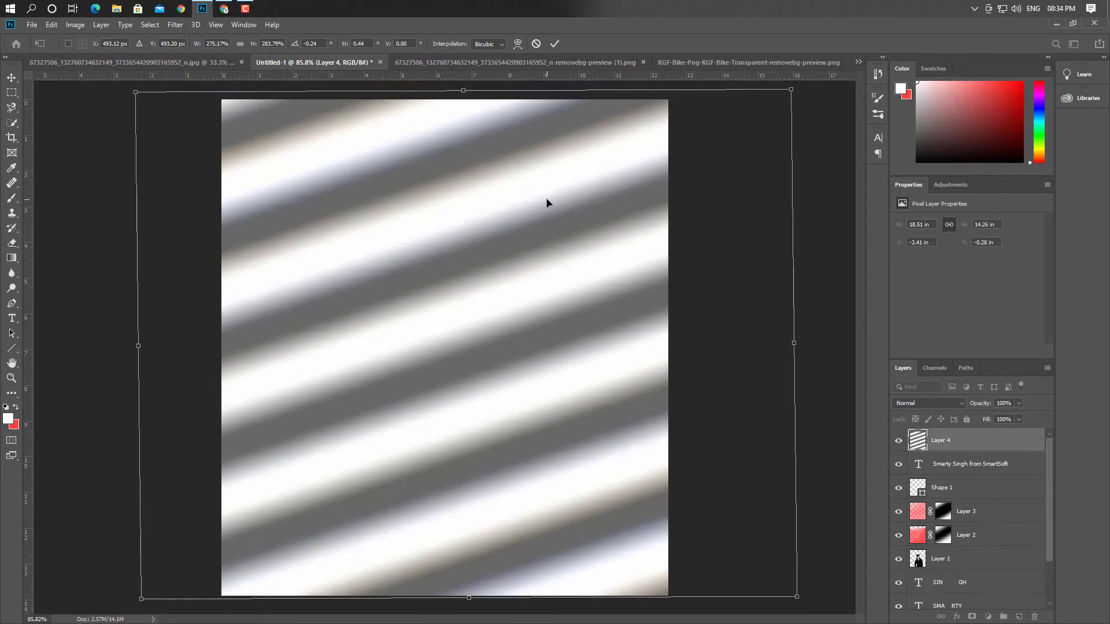
{"action": "left_click", "coordinate": [10, 78]}
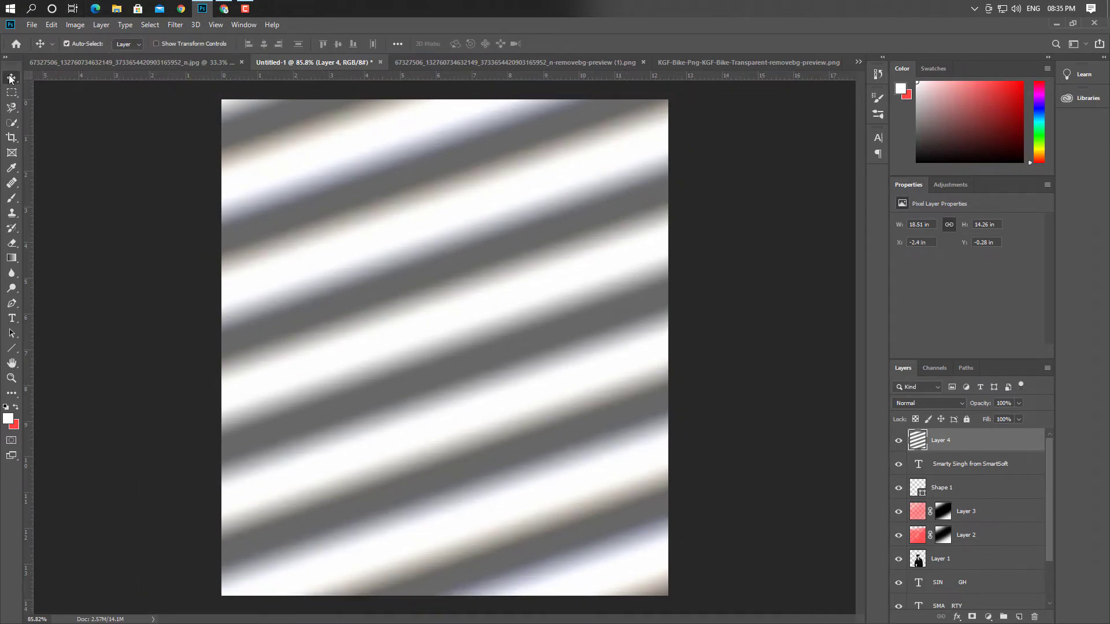
{"action": "left_click", "coordinate": [962, 403]}
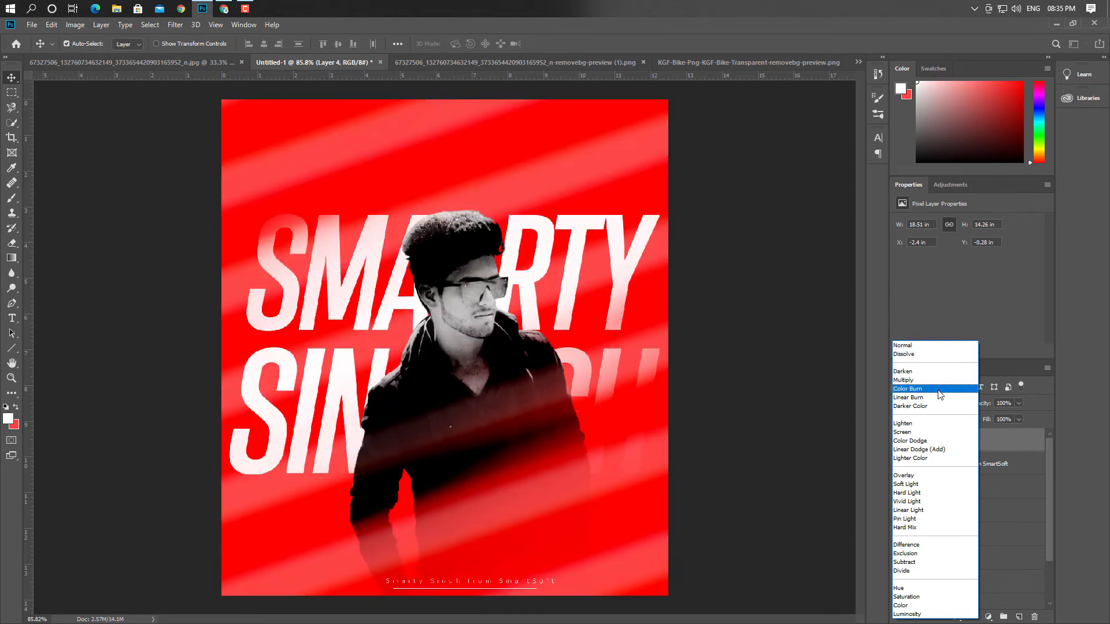
Set the striped Layer 4 to Multiply blend mode at 55% opacity, then deselect it
{"action": "left_click", "coordinate": [937, 381]}
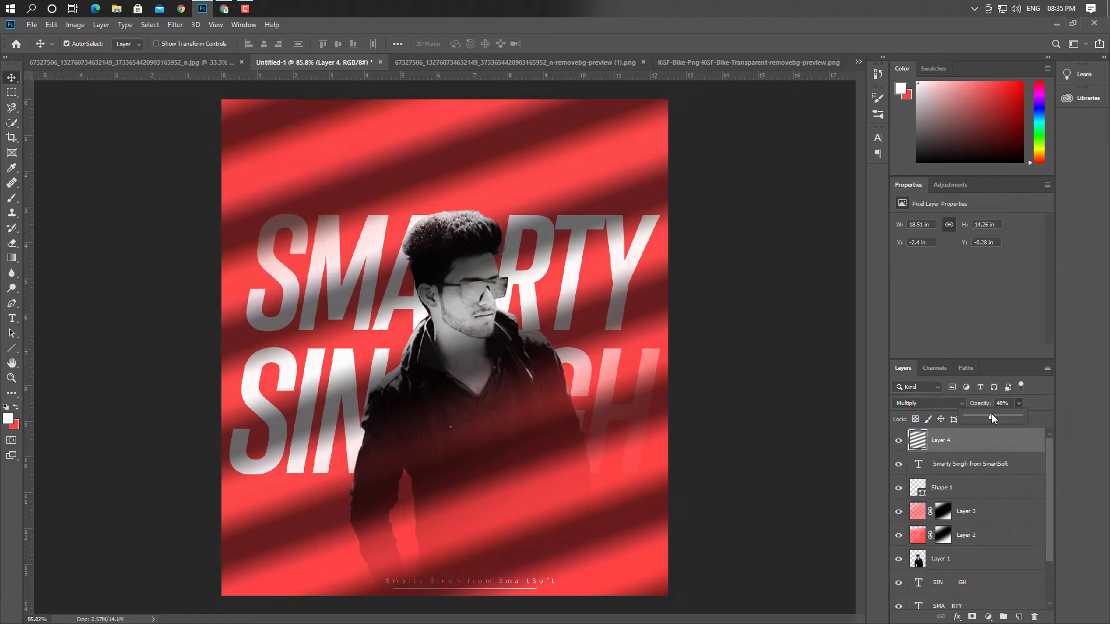
{"action": "left_click", "coordinate": [999, 415]}
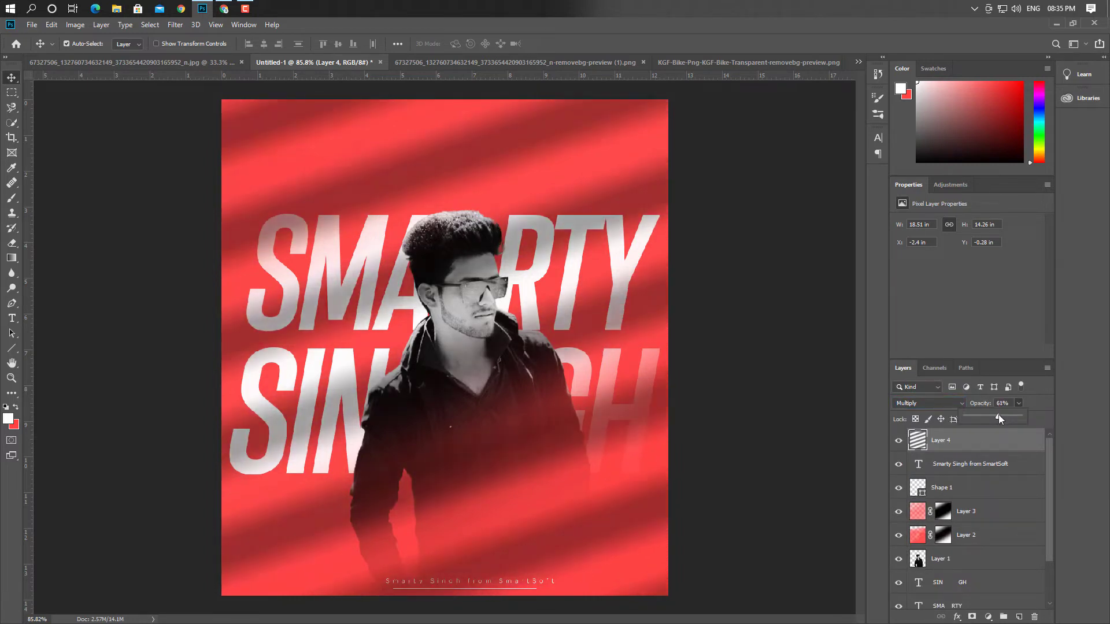
{"action": "left_click", "coordinate": [1014, 404]}
{"action": "type", "text": "65"}
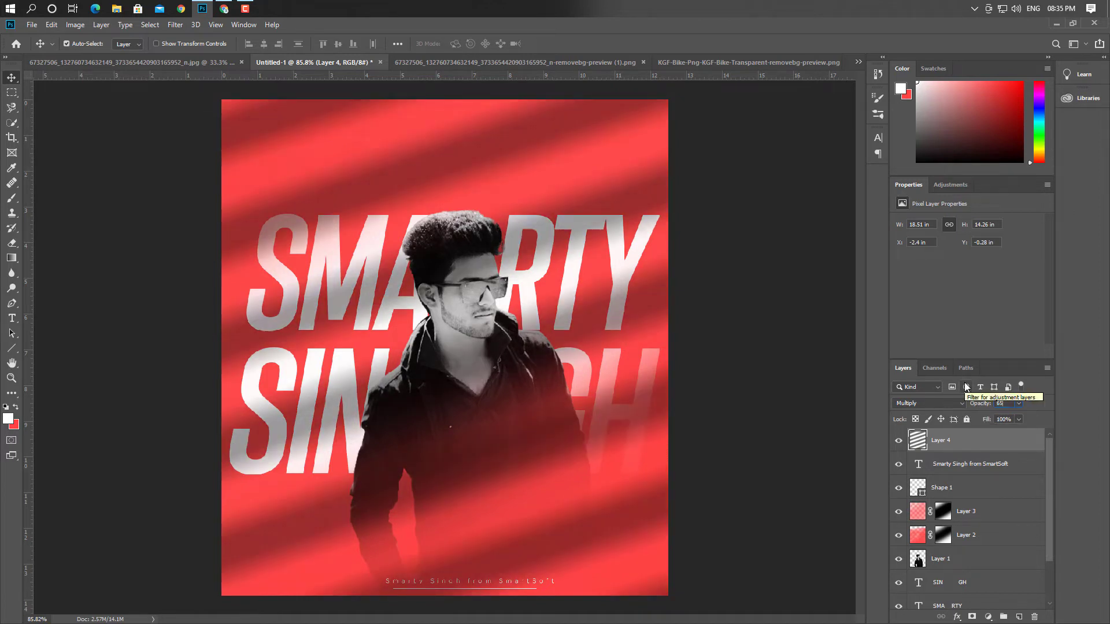
{"action": "left_click", "coordinate": [981, 406]}
{"action": "type", "text": "55"}
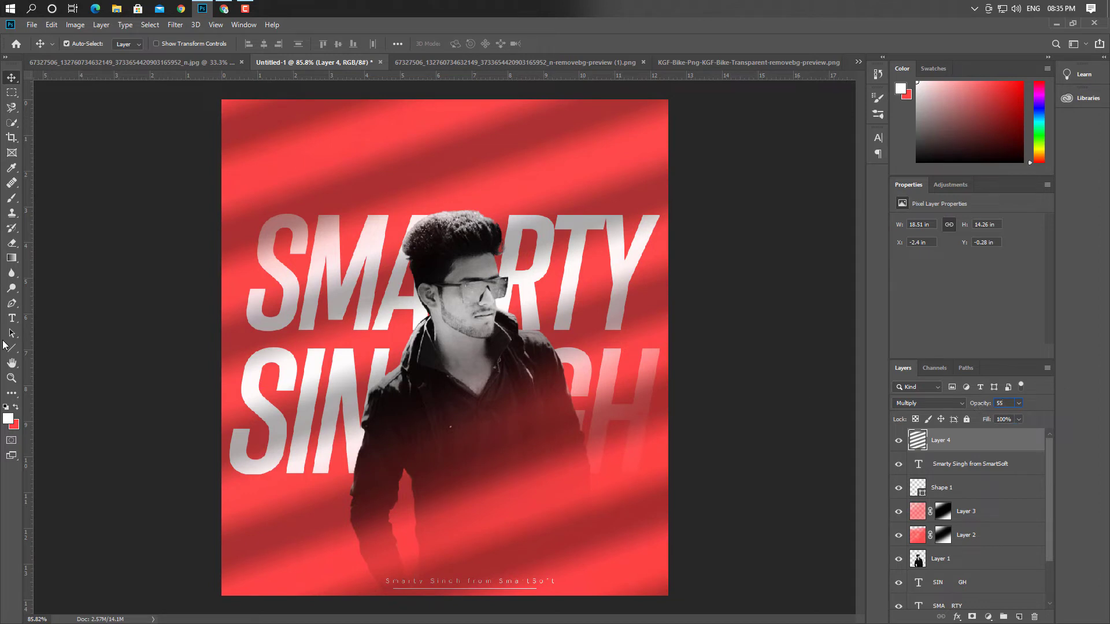
{"action": "left_click", "coordinate": [84, 328]}
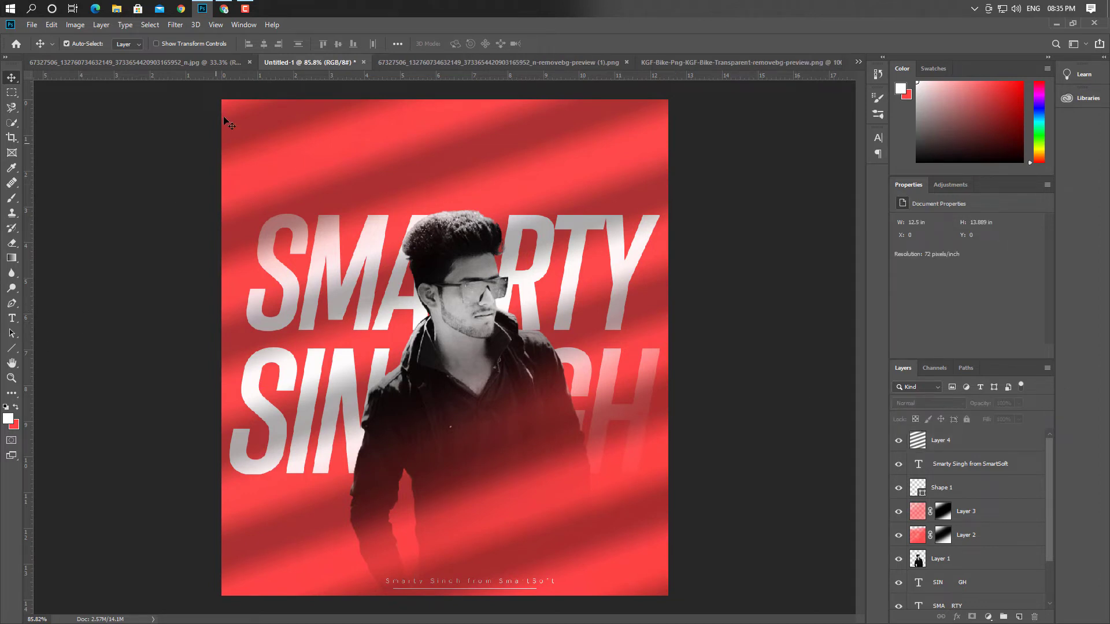
Save the poster as Untitled-1.psd on the Desktop, accepting Maximize Compatibility
{"action": "left_click", "coordinate": [32, 25]}
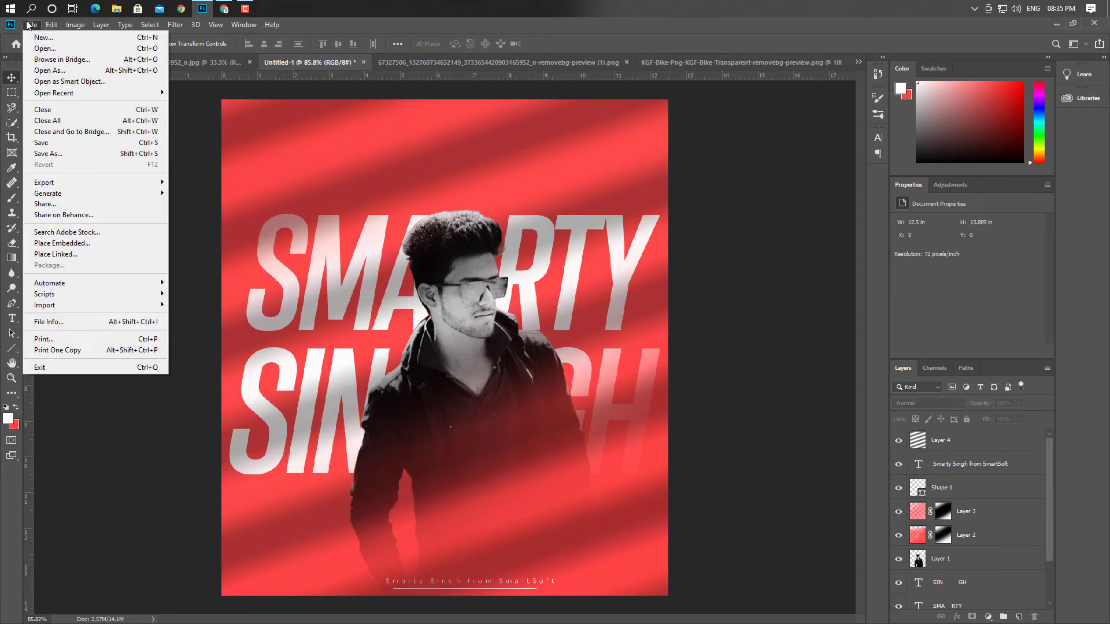
{"action": "left_click", "coordinate": [54, 155]}
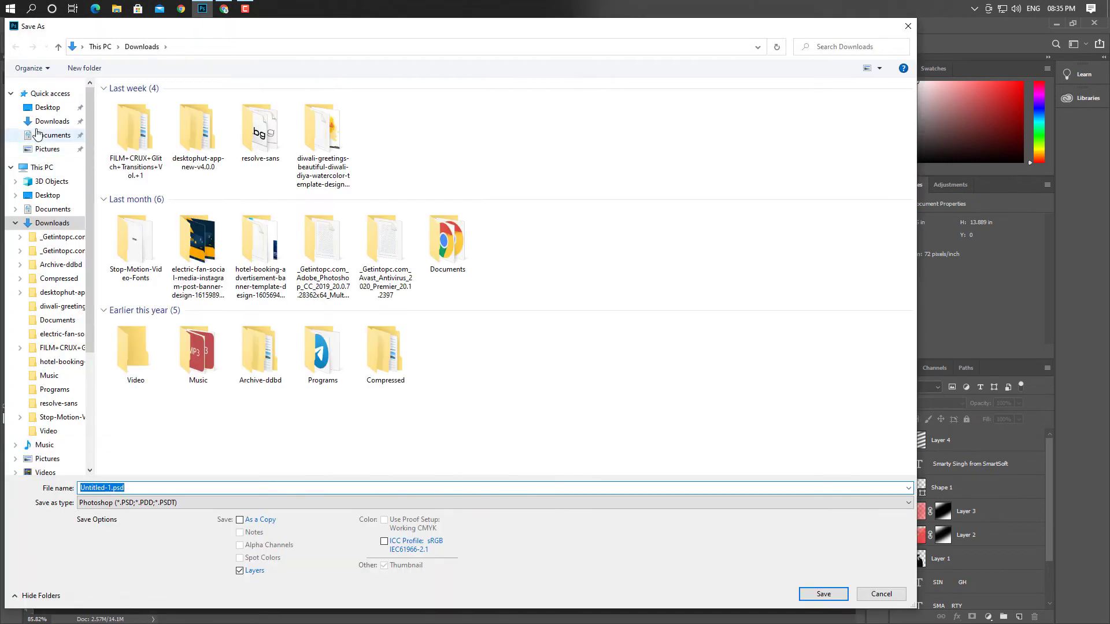
{"action": "left_click", "coordinate": [44, 108]}
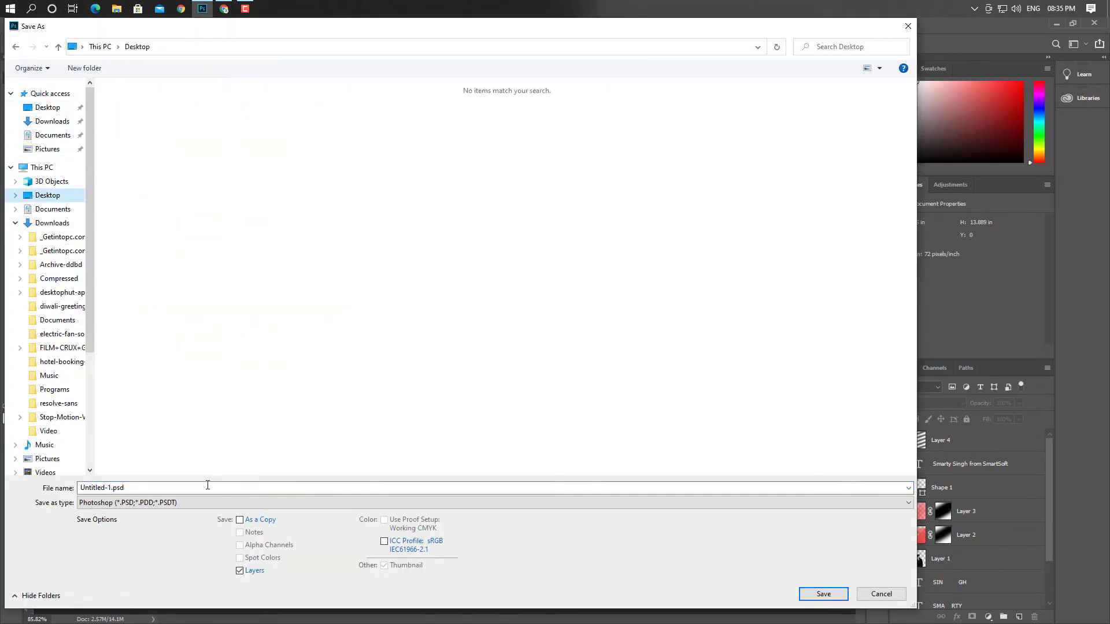
{"action": "left_click", "coordinate": [824, 593]}
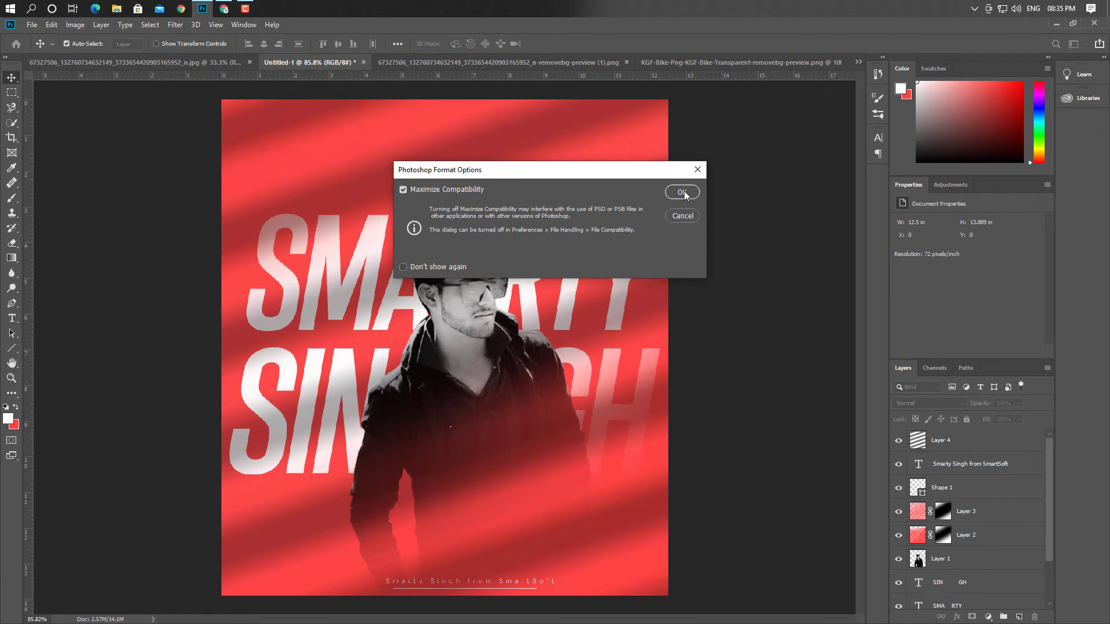
{"action": "left_click", "coordinate": [684, 191]}
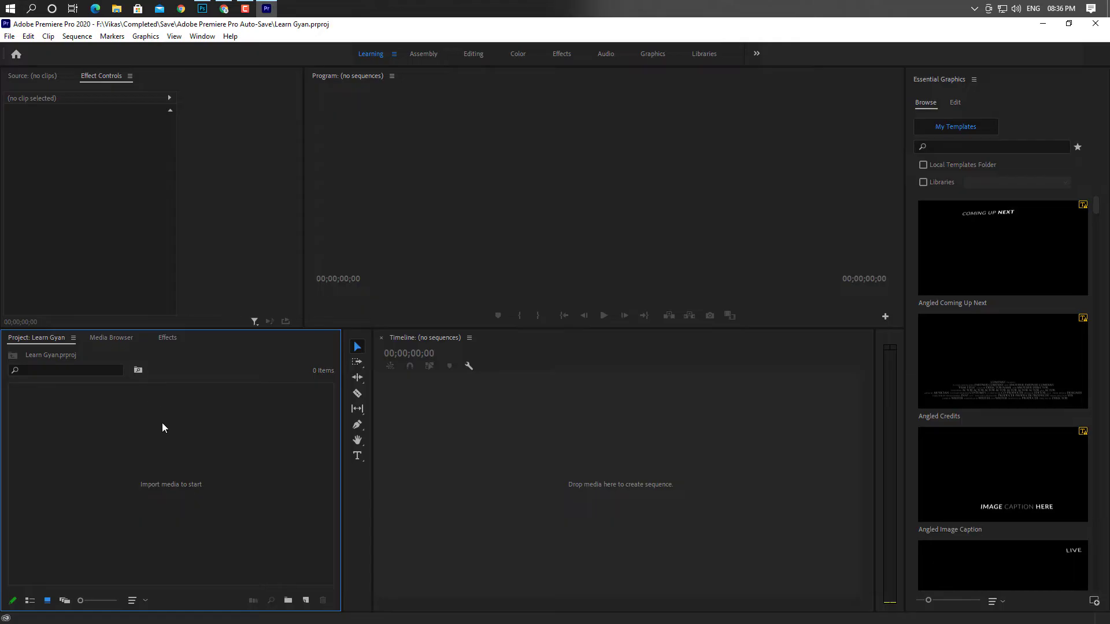
Import Desktop's Untitled-1.psd as Individual Layers and open the resulting Untitled-1 bin
{"action": "double_click", "coordinate": [162, 422]}
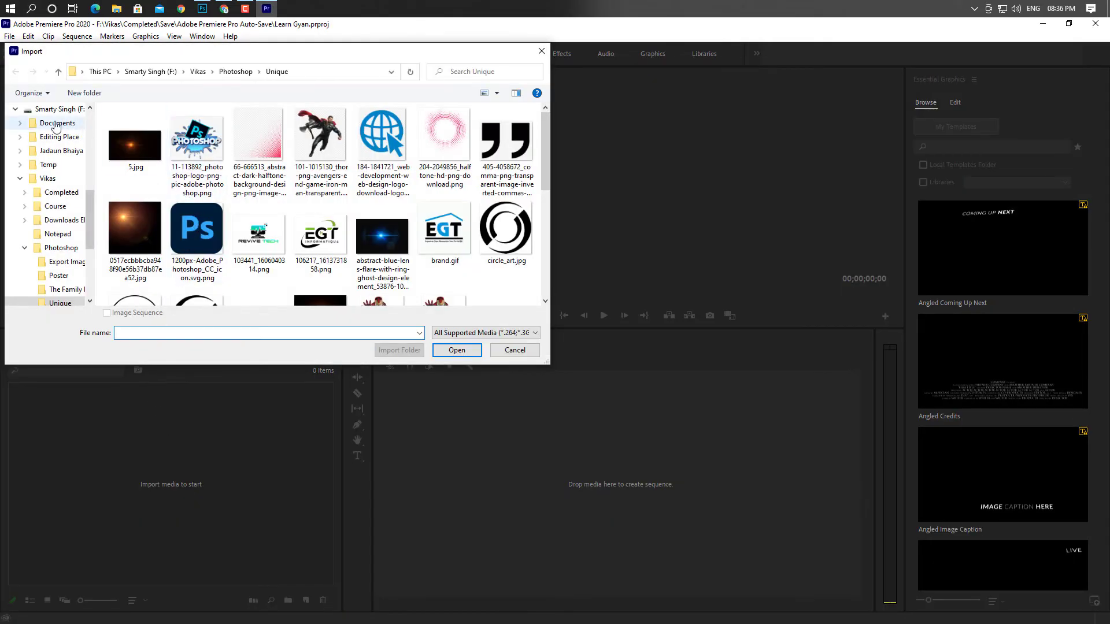
{"action": "scroll", "coordinate": [48, 122], "scroll_direction": "up", "scroll_amount": 6}
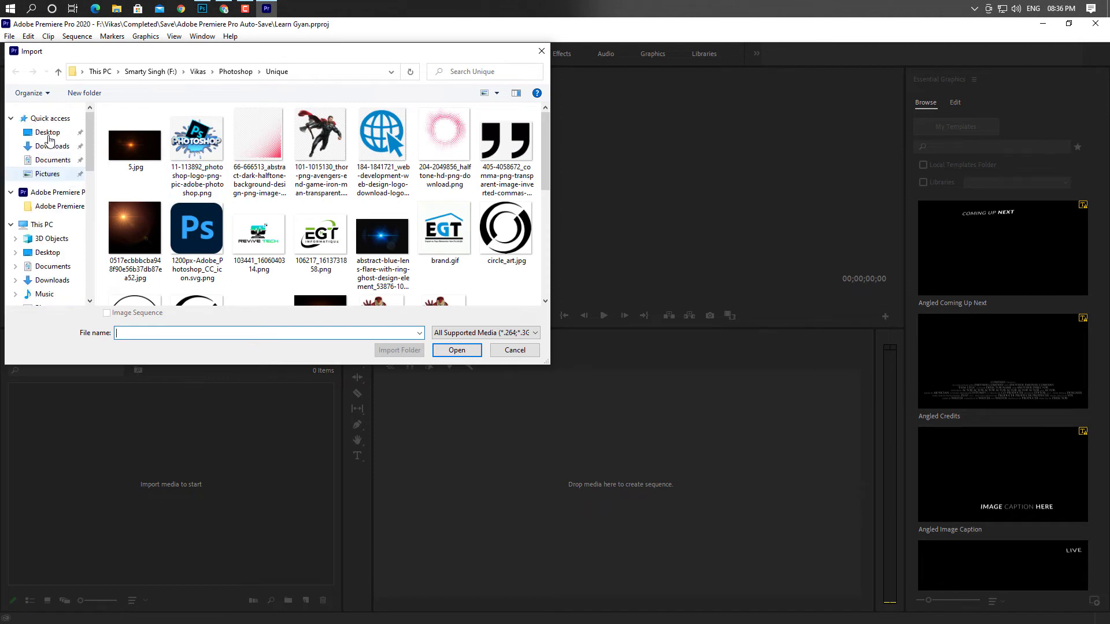
{"action": "left_click", "coordinate": [50, 133]}
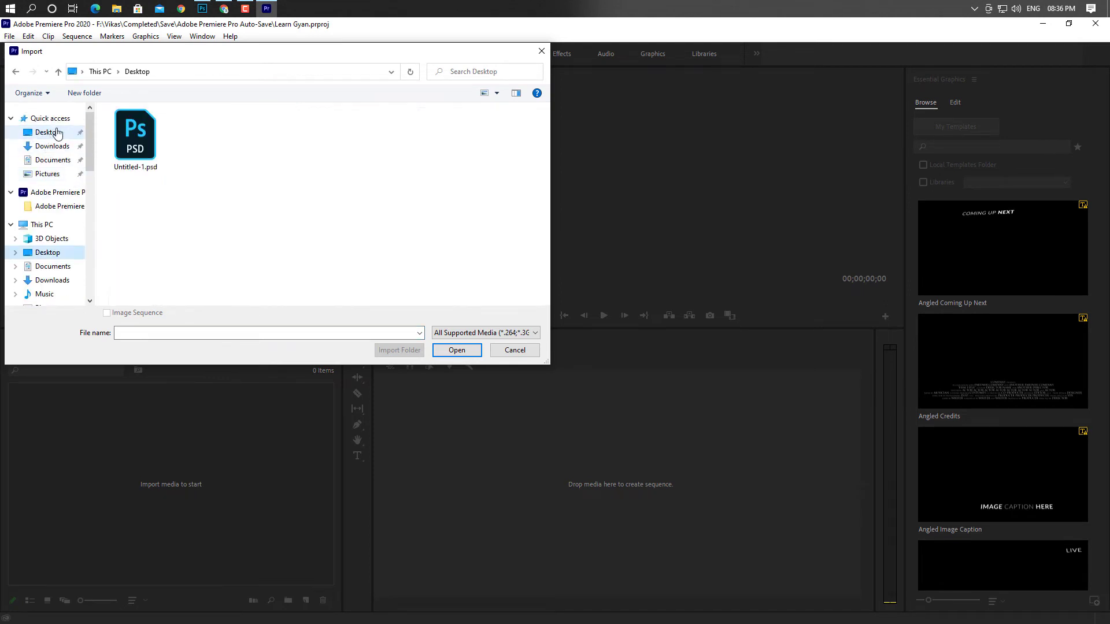
{"action": "left_click", "coordinate": [118, 136]}
{"action": "left_click", "coordinate": [455, 351]}
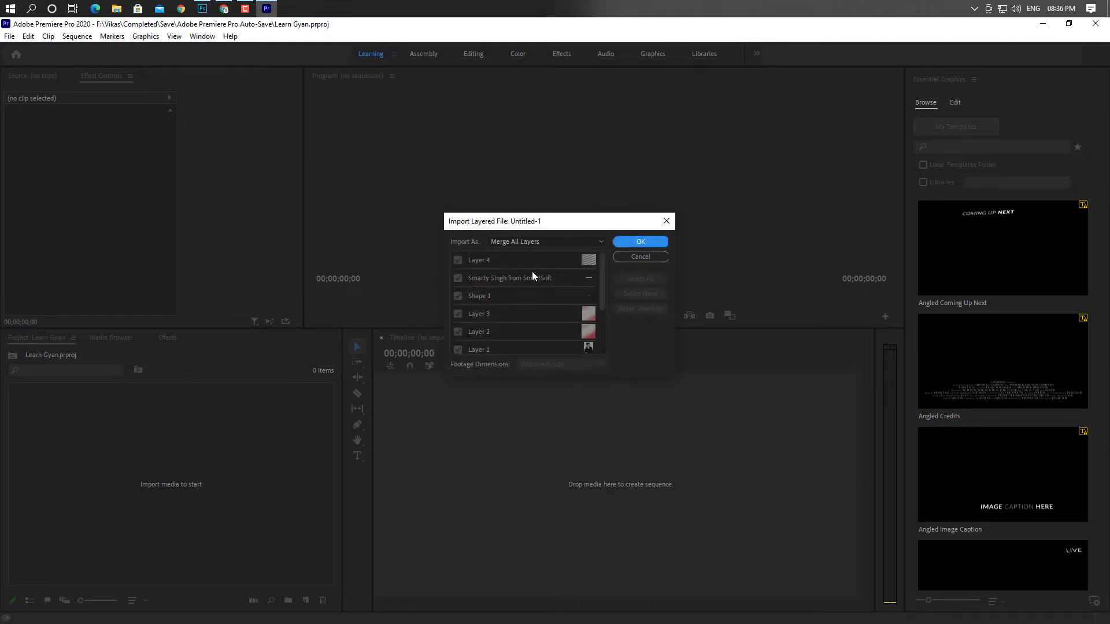
{"action": "left_click", "coordinate": [595, 241]}
{"action": "left_click", "coordinate": [573, 281]}
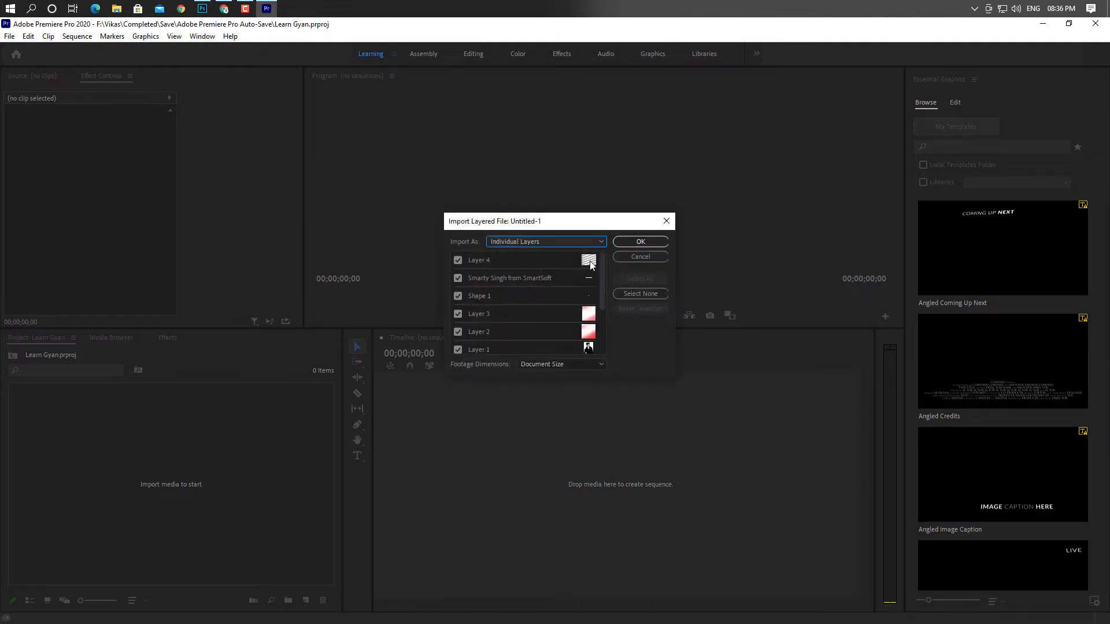
{"action": "left_click", "coordinate": [633, 240]}
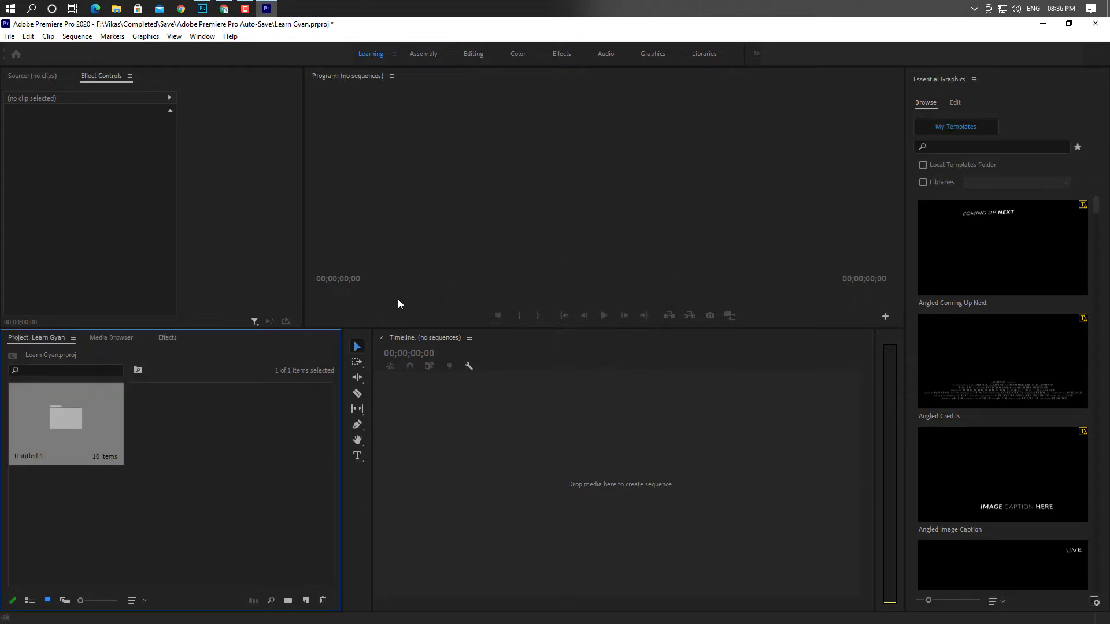
{"action": "double_click", "coordinate": [100, 442]}
{"action": "scroll", "coordinate": [126, 427], "scroll_direction": "down", "scroll_amount": 3}
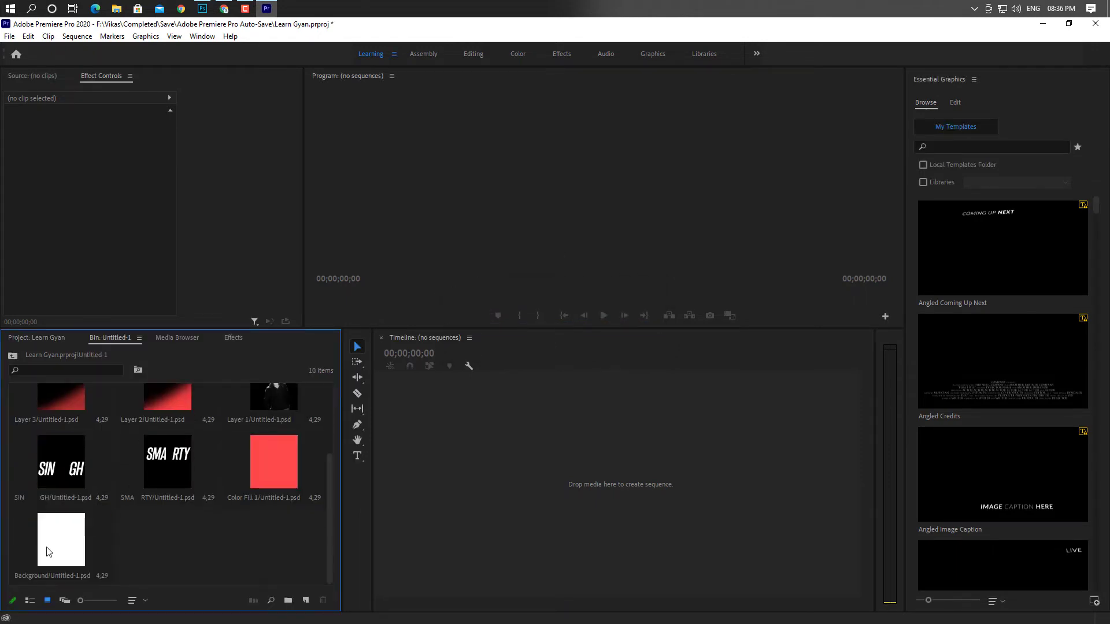
Create a sequence from the Background layer and place the man layer above it
{"action": "left_click", "coordinate": [72, 550]}
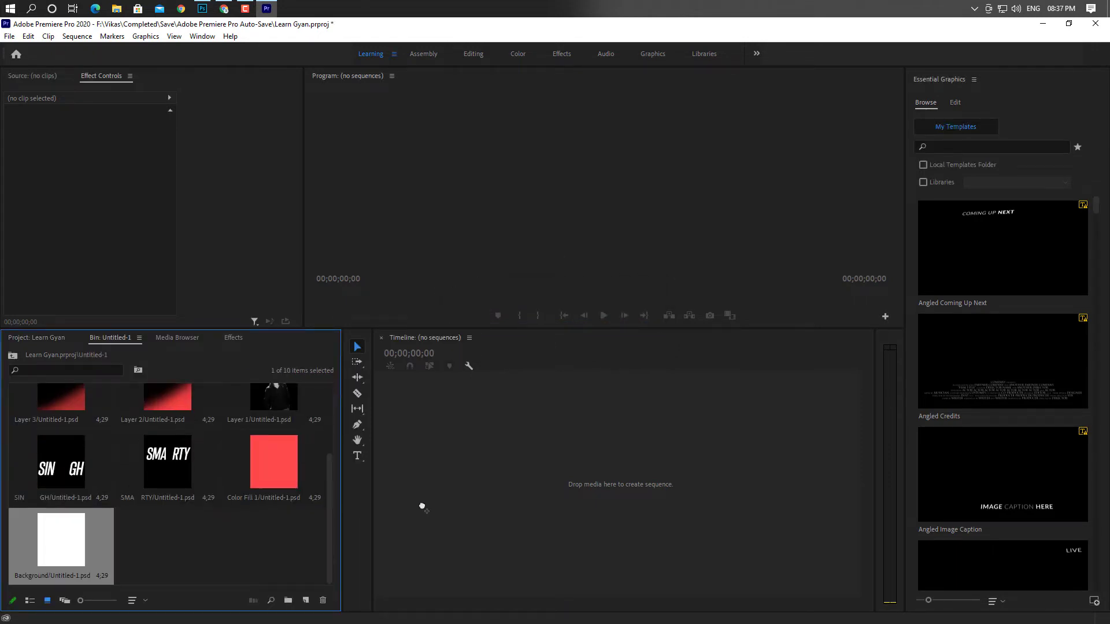
{"action": "left_click_drag", "start_coordinate": [422, 507], "coordinate": [424, 499]}
{"action": "scroll", "coordinate": [171, 488], "scroll_direction": "up", "scroll_amount": 2}
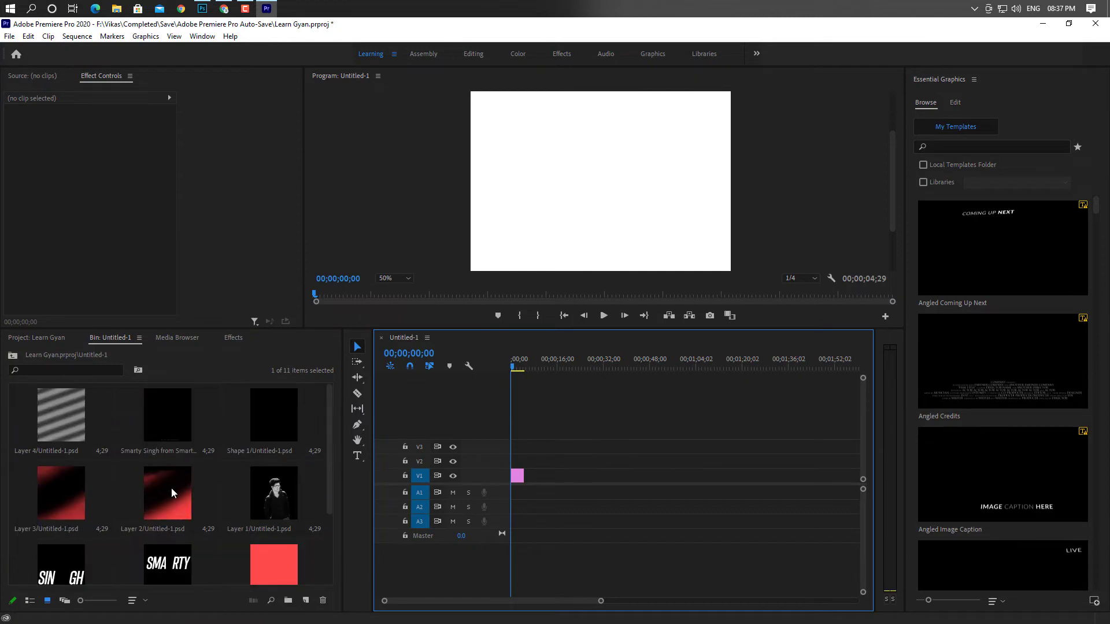
{"action": "left_click_drag", "start_coordinate": [262, 508], "coordinate": [517, 462]}
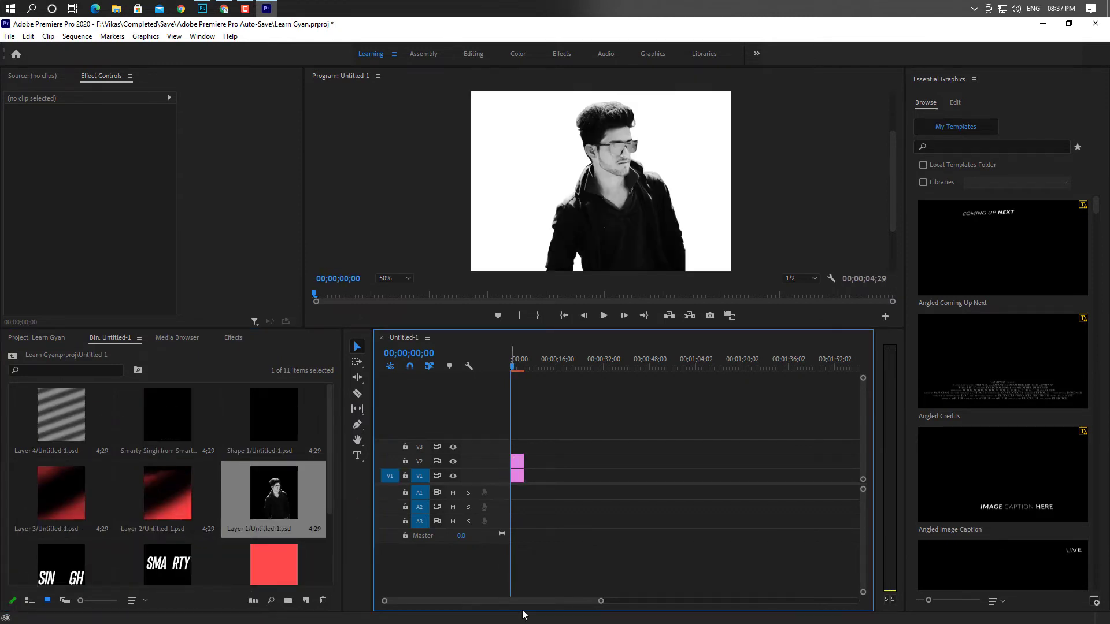
{"action": "left_click_drag", "start_coordinate": [601, 601], "coordinate": [522, 587]}
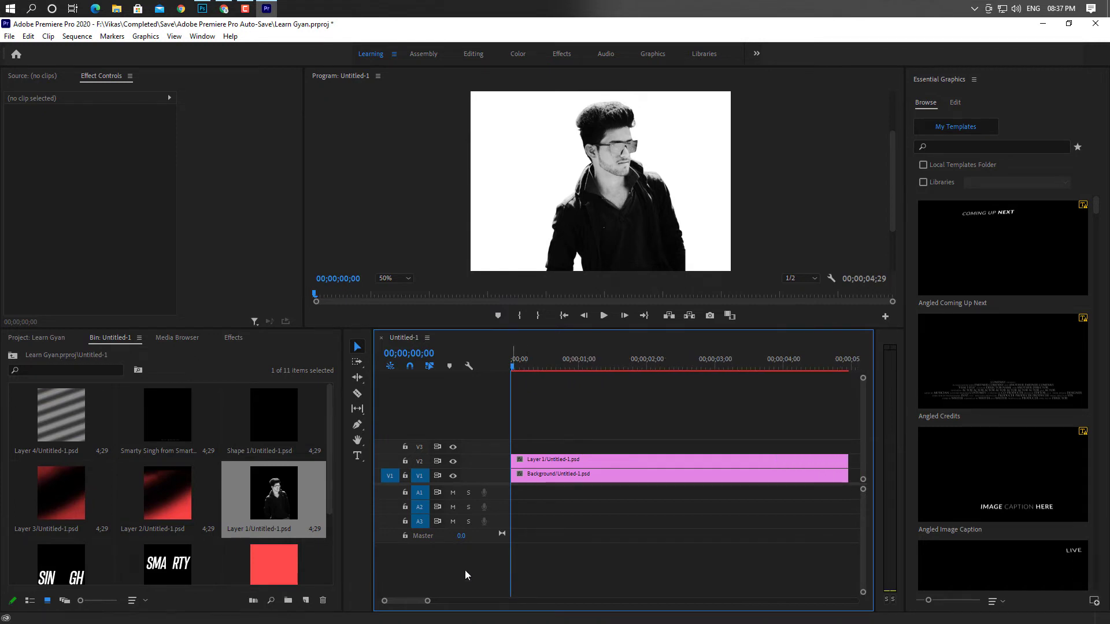
Add Color Fill, SMA RTY and SIN GH, moving the portrait to the top track
{"action": "left_click_drag", "start_coordinate": [294, 559], "coordinate": [508, 450]}
{"action": "left_click_drag", "start_coordinate": [585, 460], "coordinate": [609, 417]}
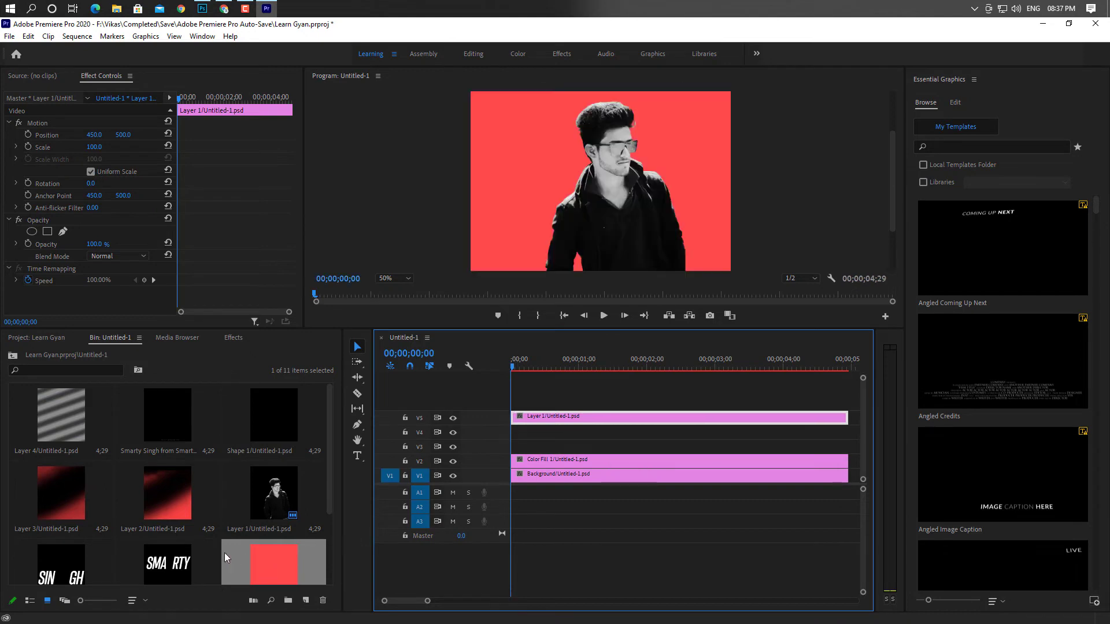
{"action": "left_click_drag", "start_coordinate": [168, 564], "coordinate": [555, 446]}
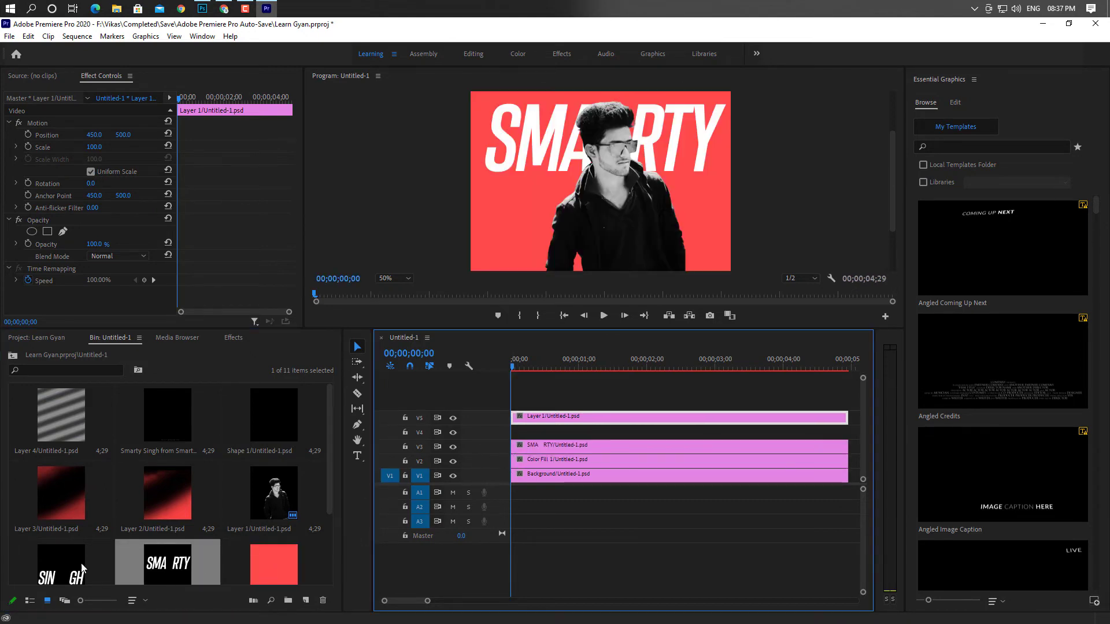
{"action": "left_click_drag", "start_coordinate": [82, 567], "coordinate": [544, 432]}
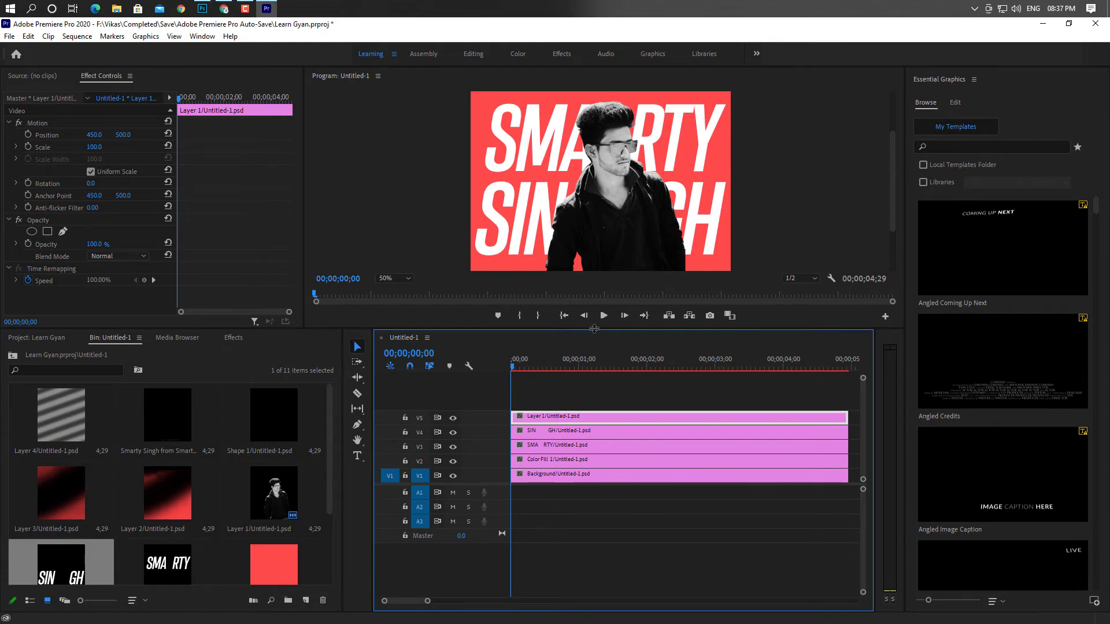
{"action": "left_click_drag", "start_coordinate": [597, 329], "coordinate": [592, 371]}
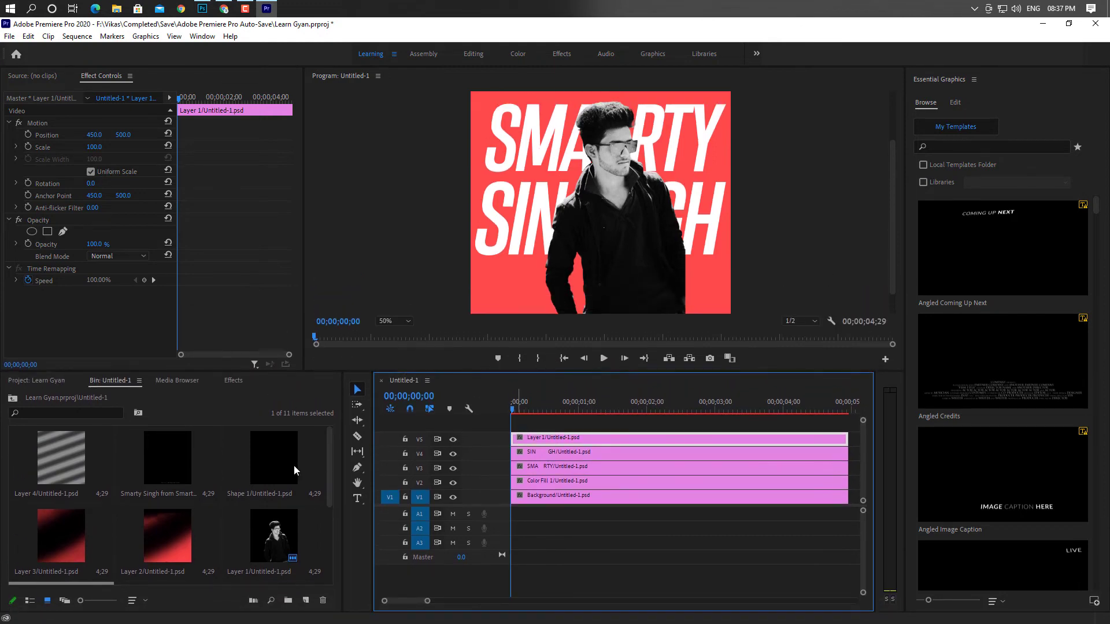
Add the Shape 1 clip to the sequence on track V6
{"action": "scroll", "coordinate": [195, 491], "scroll_direction": "down", "scroll_amount": 3}
{"action": "scroll", "coordinate": [195, 491], "scroll_direction": "up", "scroll_amount": 3}
{"action": "left_click_drag", "start_coordinate": [261, 456], "coordinate": [515, 424]}
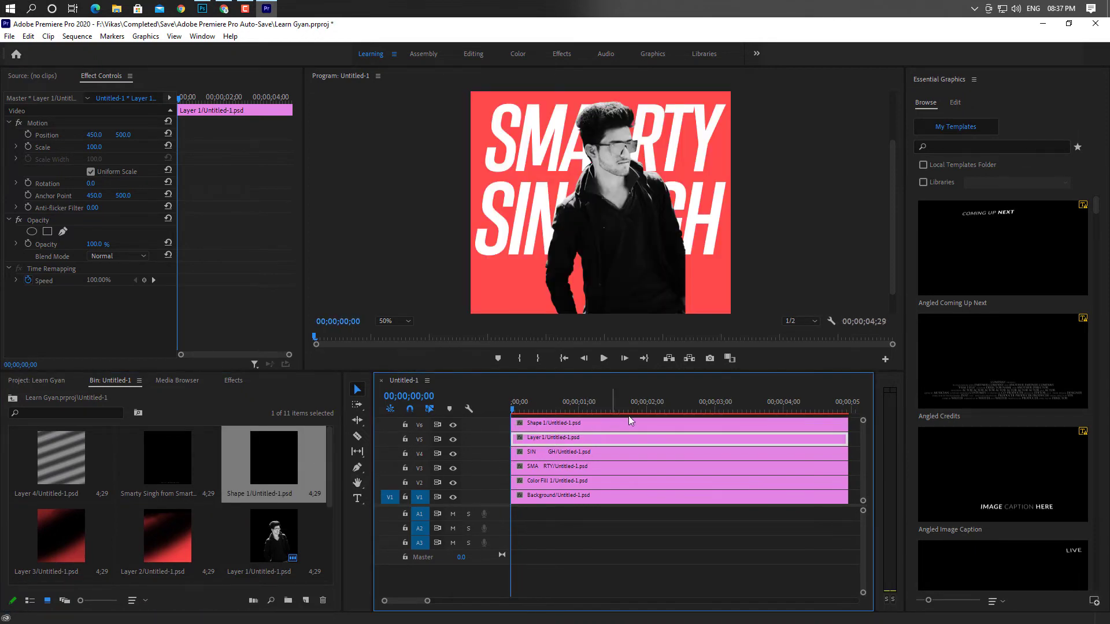
{"action": "mouse_move", "coordinate": [862, 420]}
{"action": "left_mouse_down"}
{"action": "mouse_move", "coordinate": [863, 468]}
{"action": "mouse_move", "coordinate": [863, 413]}
{"action": "left_mouse_up"}
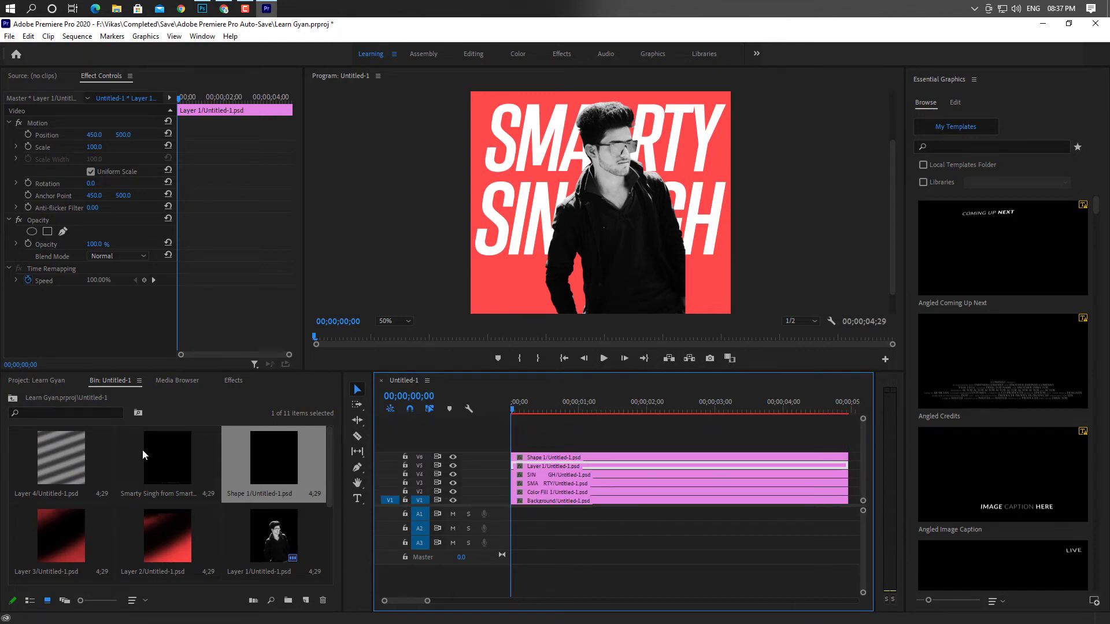
Drop the 'Smarty Singh from SmartSoft' clip onto a new V7 track above Shape 1
{"action": "left_click_drag", "start_coordinate": [143, 450], "coordinate": [542, 435]}
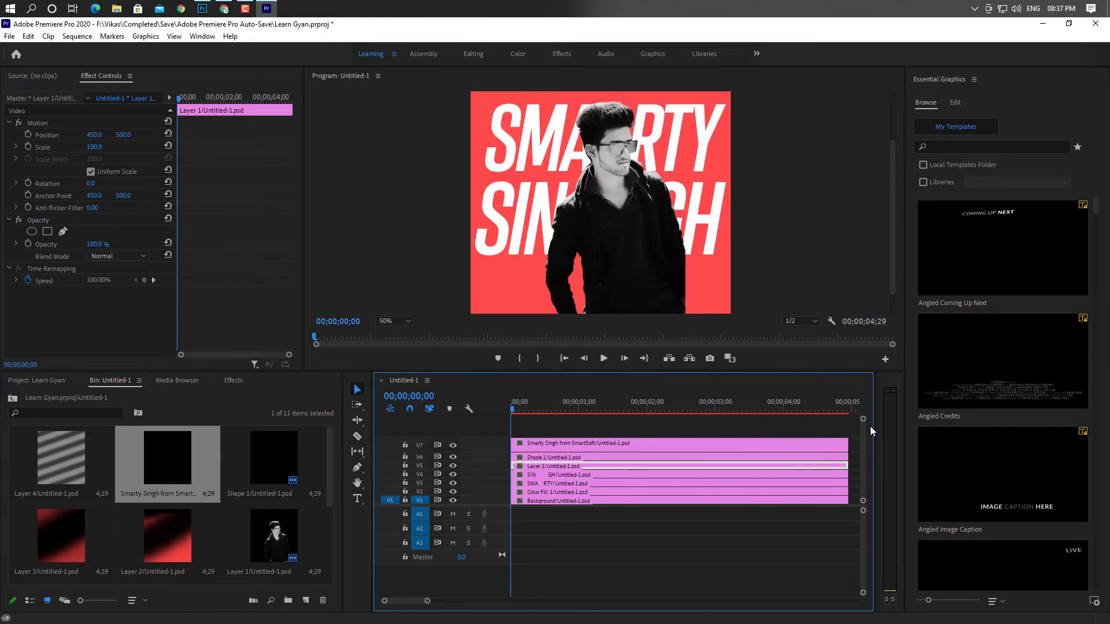
{"action": "left_click_drag", "start_coordinate": [863, 417], "coordinate": [863, 413]}
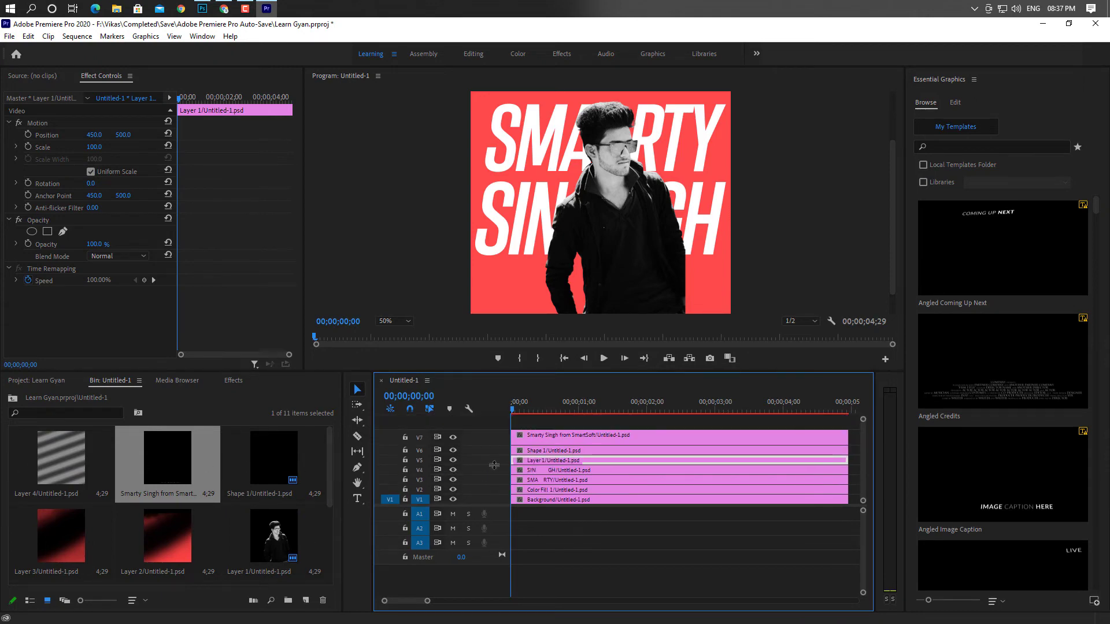
{"action": "left_click", "coordinate": [607, 439]}
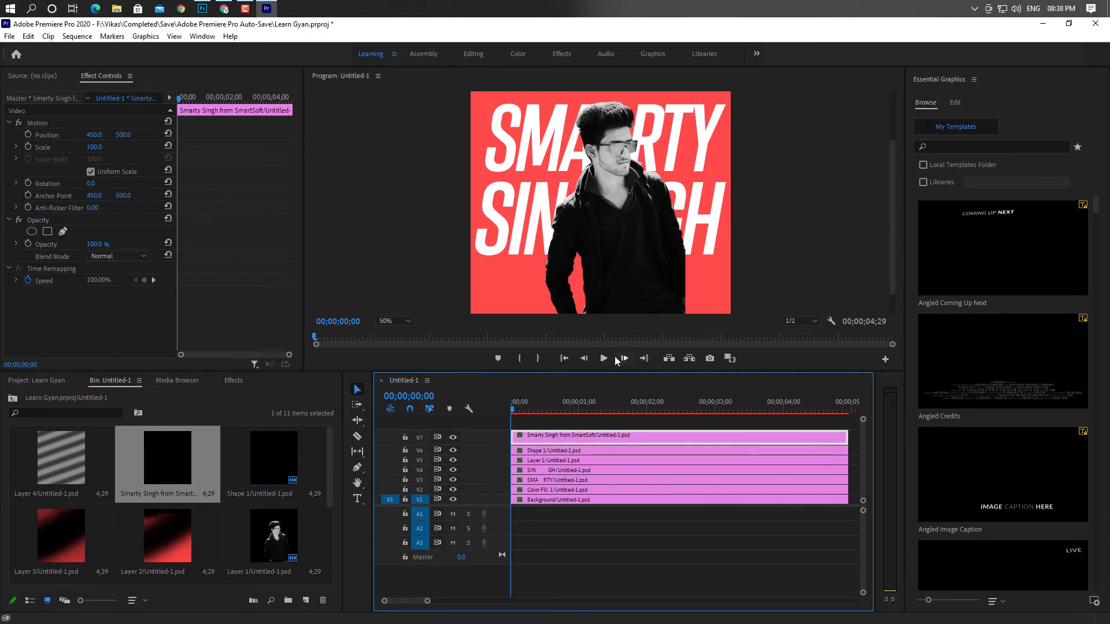
{"action": "left_click", "coordinate": [47, 456]}
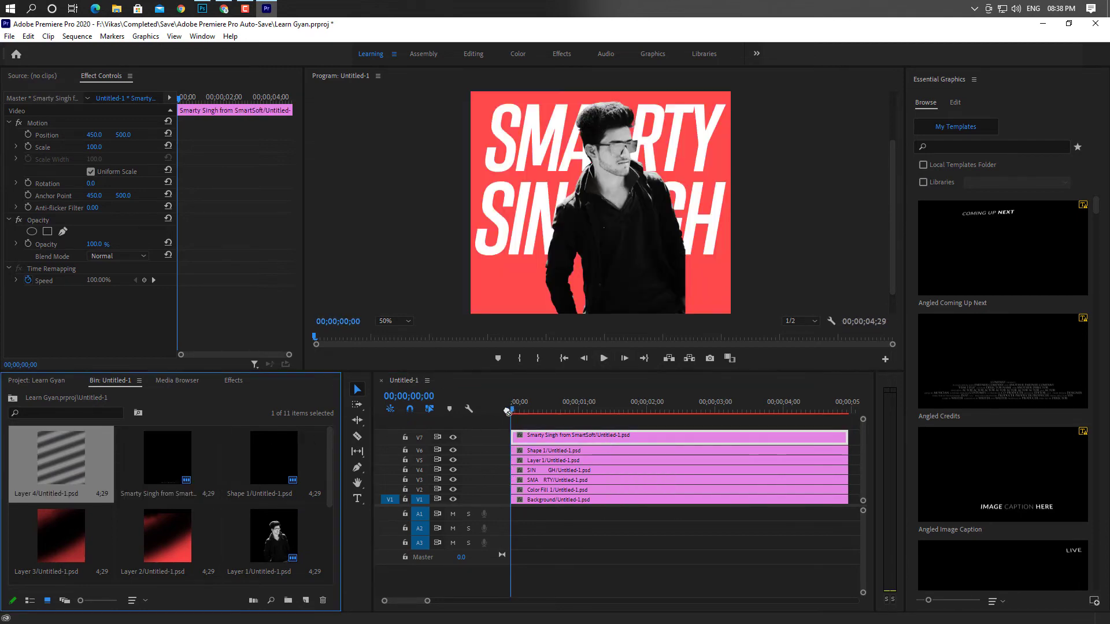
Stack Layer 4, red Layer 2 and Layer 3 from the bin onto new video tracks
{"action": "left_click_drag", "start_coordinate": [513, 414], "coordinate": [515, 417]}
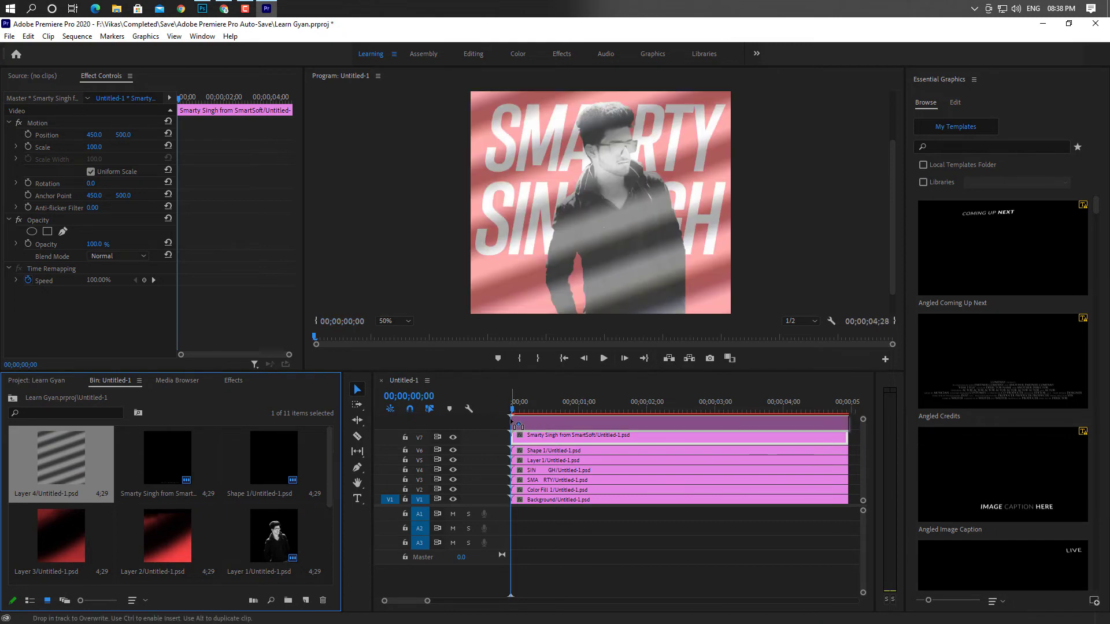
{"action": "left_click", "coordinate": [570, 454]}
{"action": "left_click", "coordinate": [566, 439]}
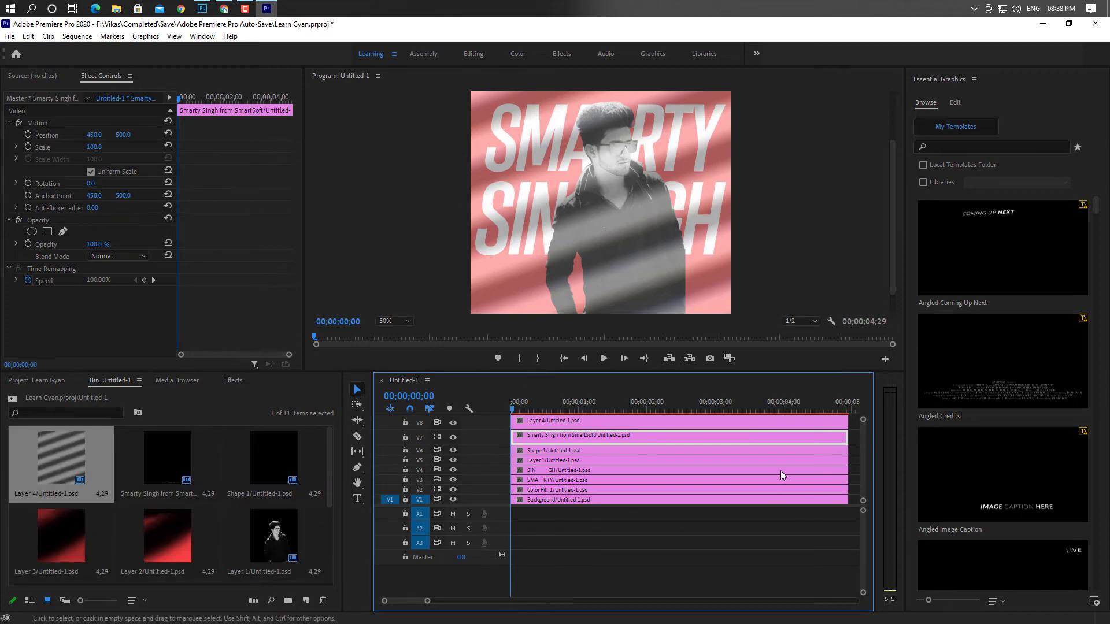
{"action": "left_click_drag", "start_coordinate": [474, 507], "coordinate": [474, 547]}
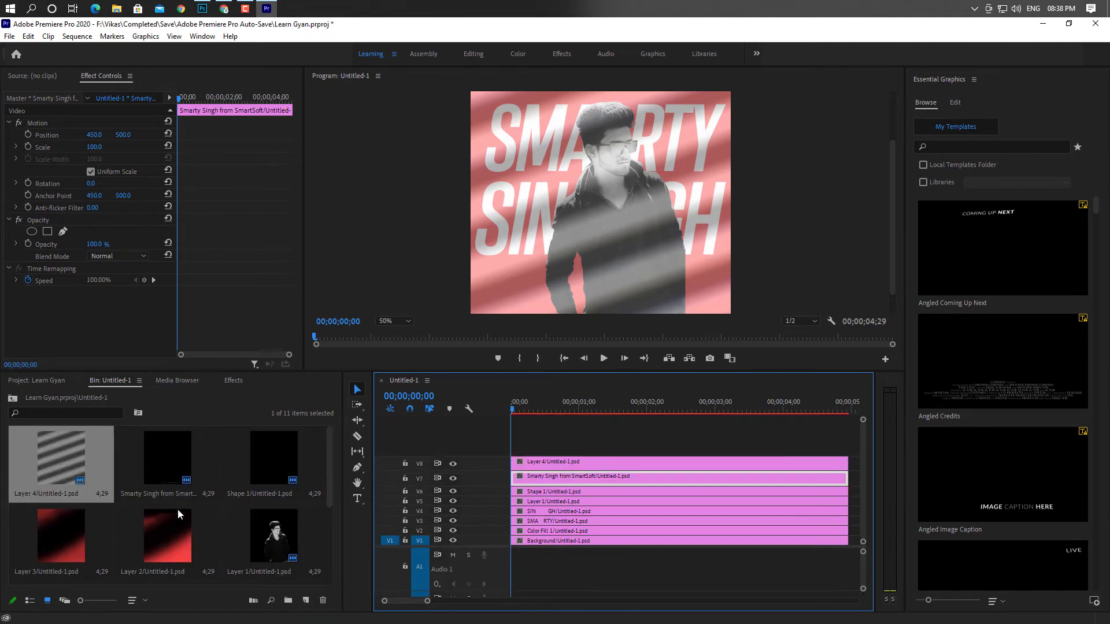
{"action": "left_click_drag", "start_coordinate": [178, 509], "coordinate": [520, 448]}
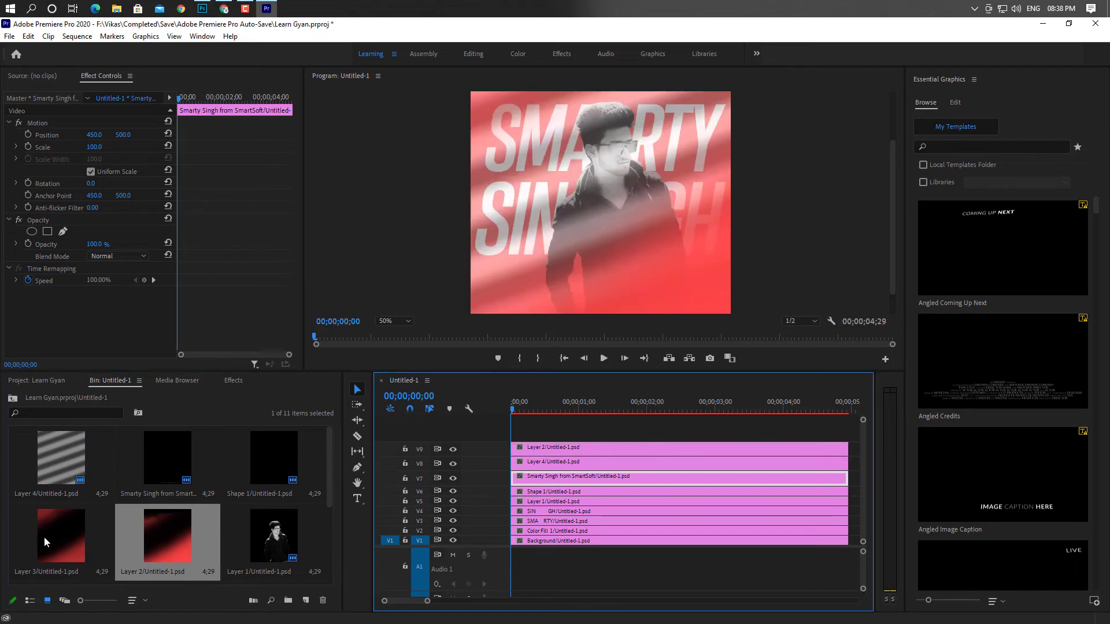
{"action": "left_click_drag", "start_coordinate": [46, 542], "coordinate": [558, 422]}
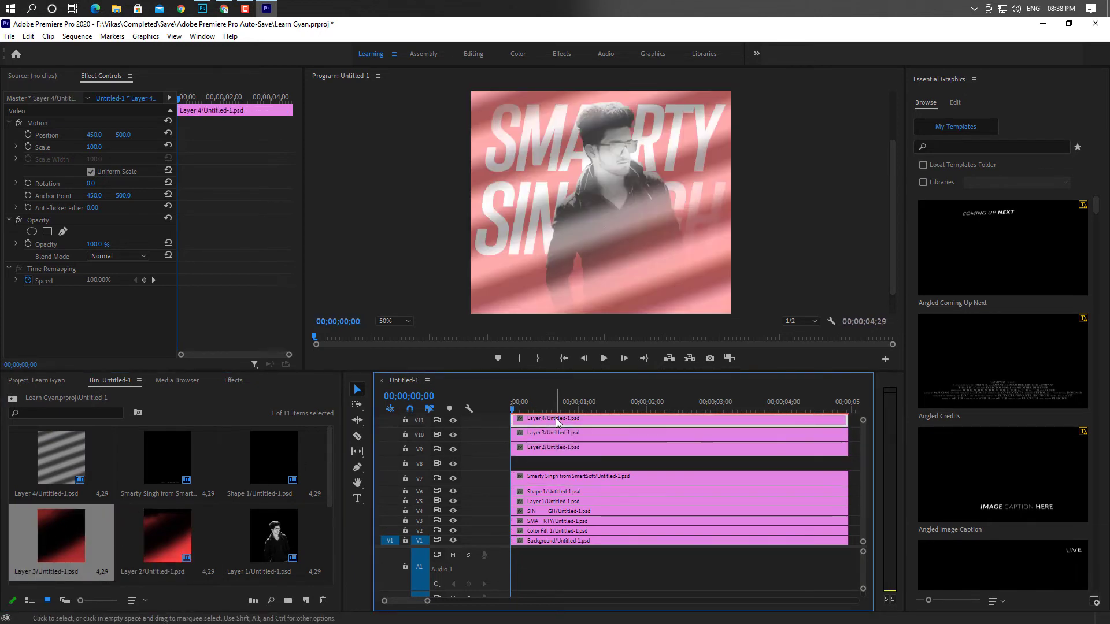
Move the overlay clips down one track and delete the striped Layer 4 clip
{"action": "left_click", "coordinate": [453, 421]}
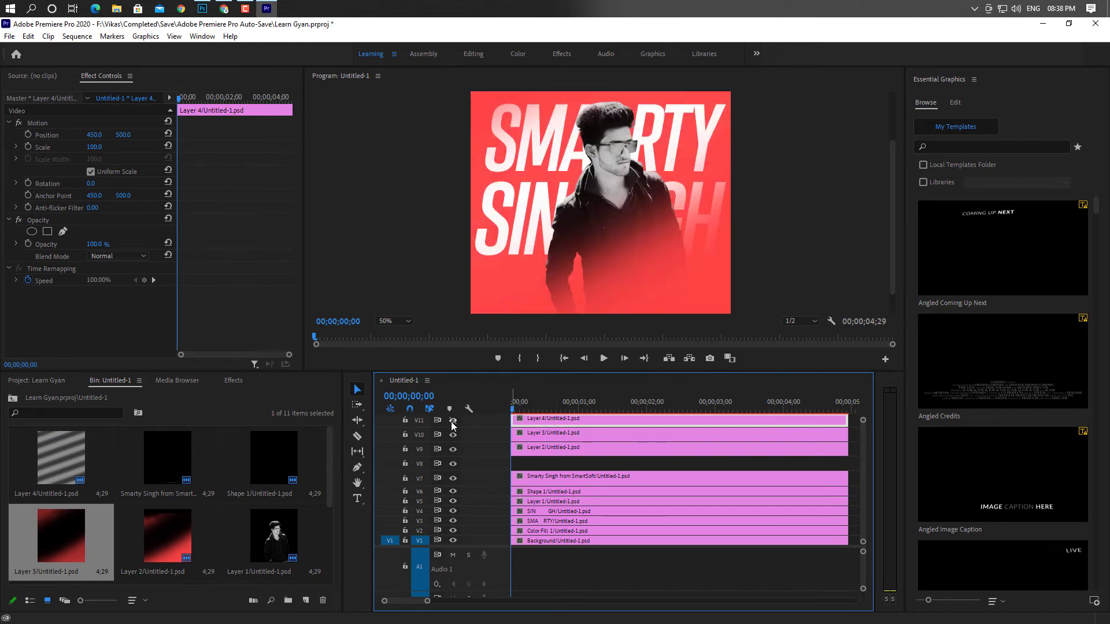
{"action": "left_click", "coordinate": [453, 421]}
{"action": "mouse_move", "coordinate": [553, 450]}
{"action": "left_mouse_down"}
{"action": "mouse_move", "coordinate": [564, 464]}
{"action": "mouse_move", "coordinate": [572, 440]}
{"action": "left_mouse_up"}
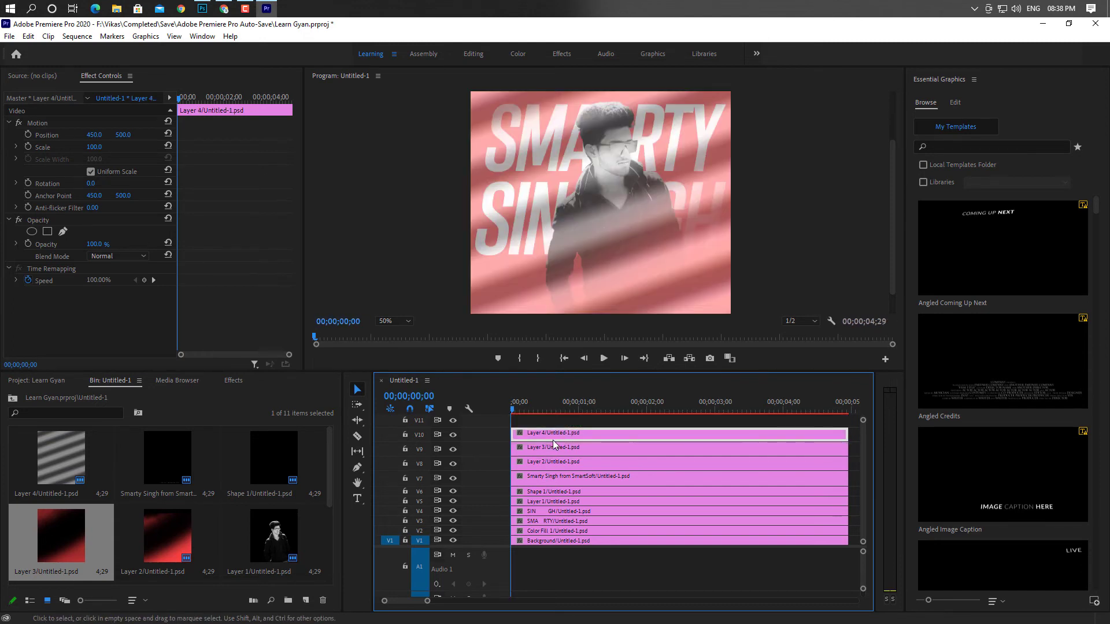
{"action": "left_click", "coordinate": [616, 271]}
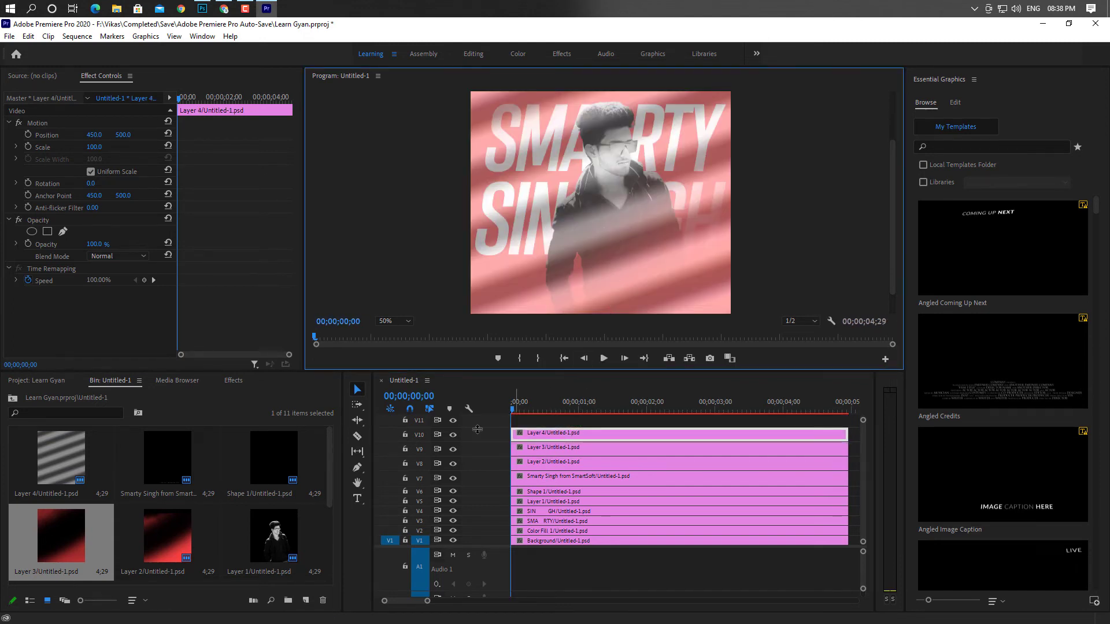
{"action": "left_click", "coordinate": [453, 435]}
{"action": "left_click", "coordinate": [453, 434]}
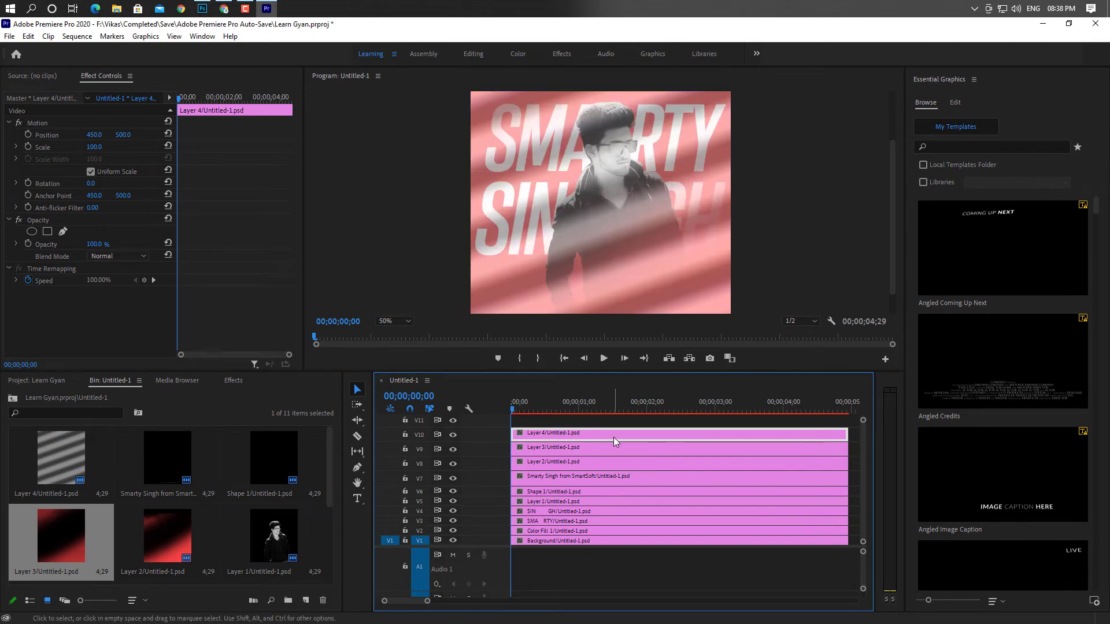
{"action": "key", "text": "Delete"}
Check the Layer 1 figure's visibility and move the playhead to frame 7
{"action": "left_click", "coordinate": [523, 501]}
{"action": "left_click", "coordinate": [453, 501]}
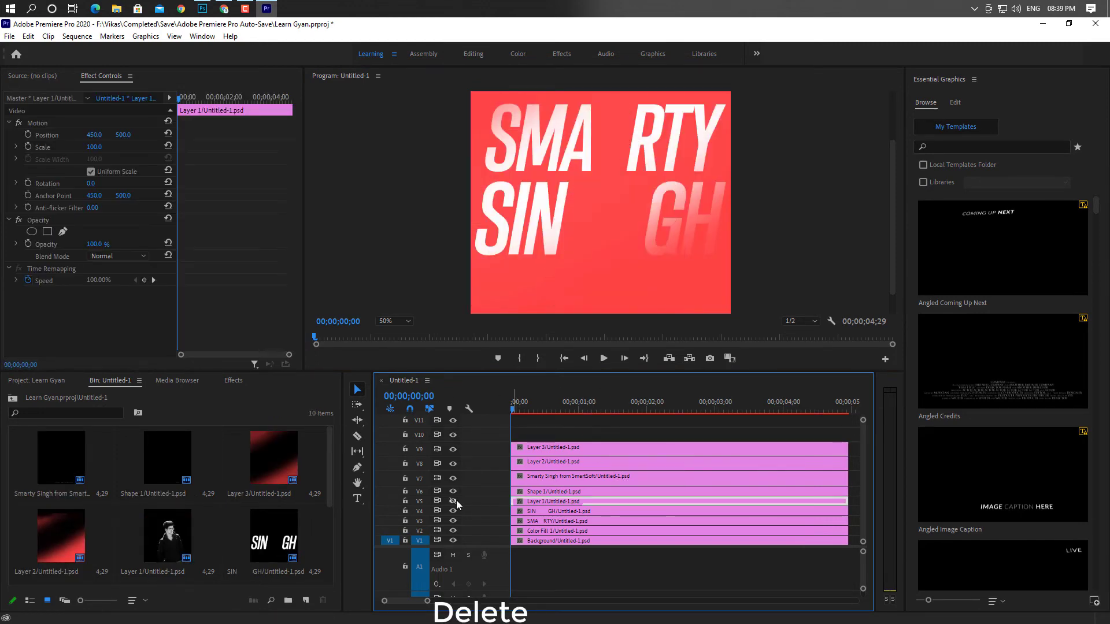
{"action": "left_click", "coordinate": [453, 501]}
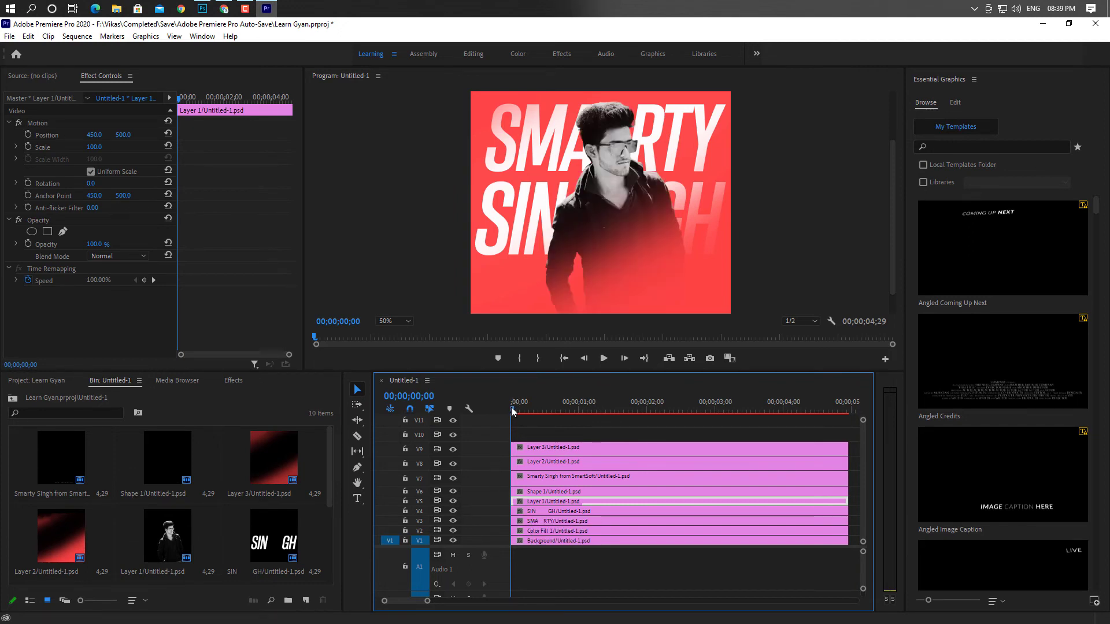
{"action": "left_click_drag", "start_coordinate": [512, 412], "coordinate": [527, 412]}
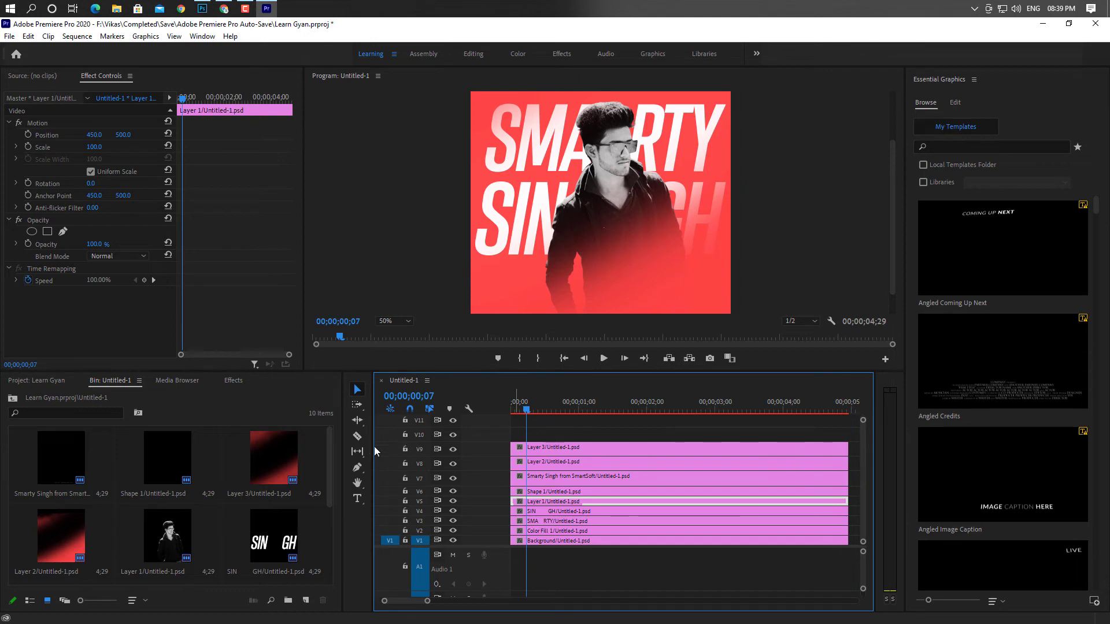
Razor-cut Layer 1 at 00;00;00;07 and apply the ERROR pack's TOTAL CHAOS preset to the first piece
{"action": "left_click", "coordinate": [358, 436]}
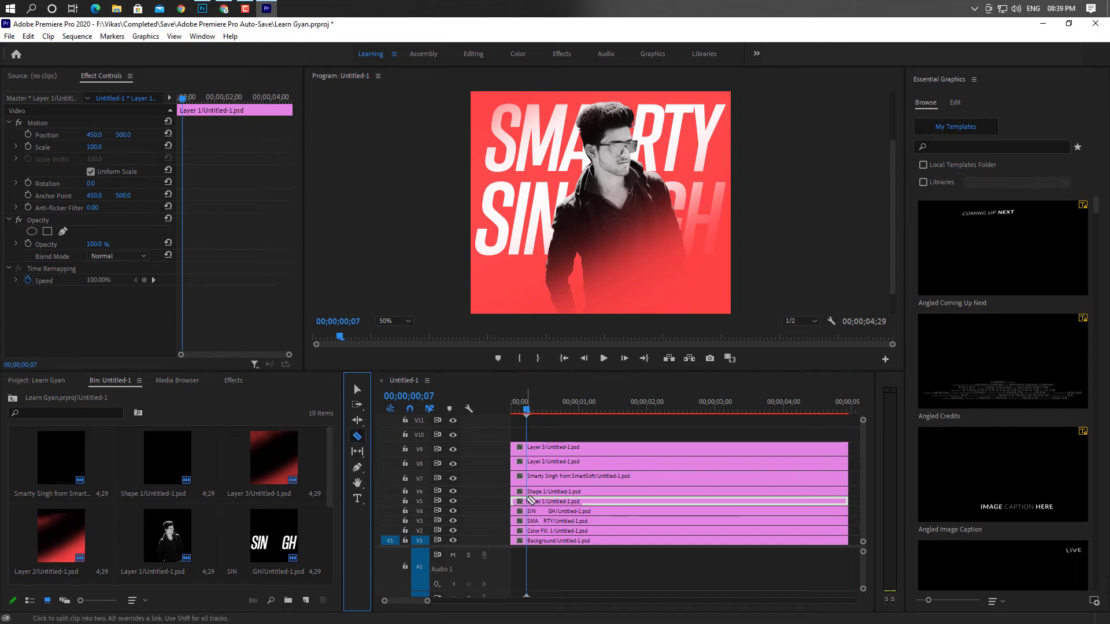
{"action": "left_click", "coordinate": [528, 501]}
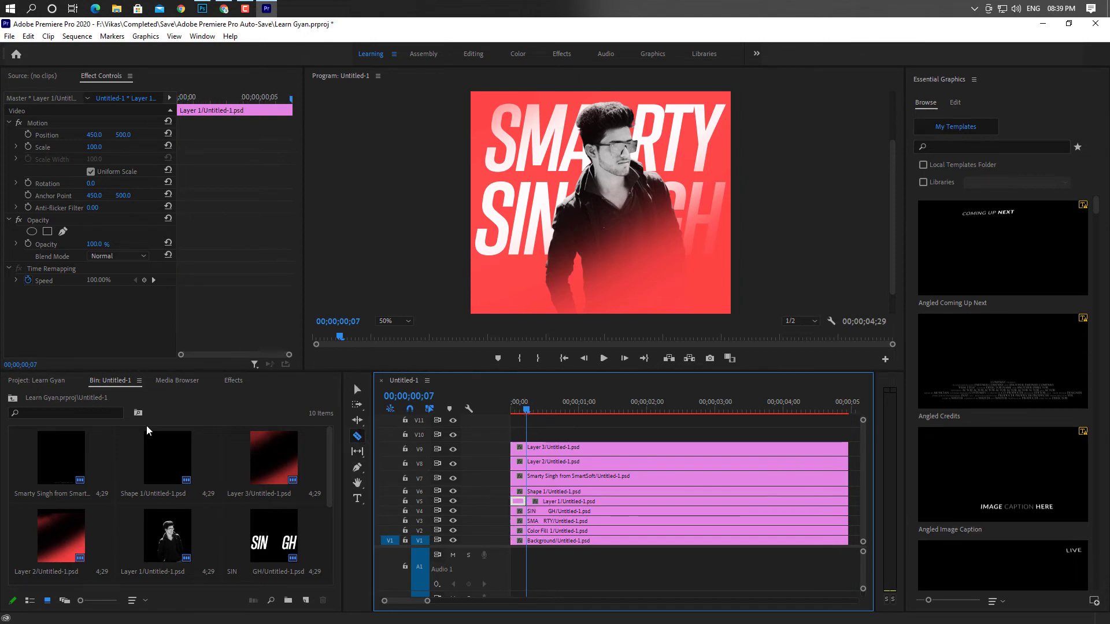
{"action": "left_click", "coordinate": [230, 384]}
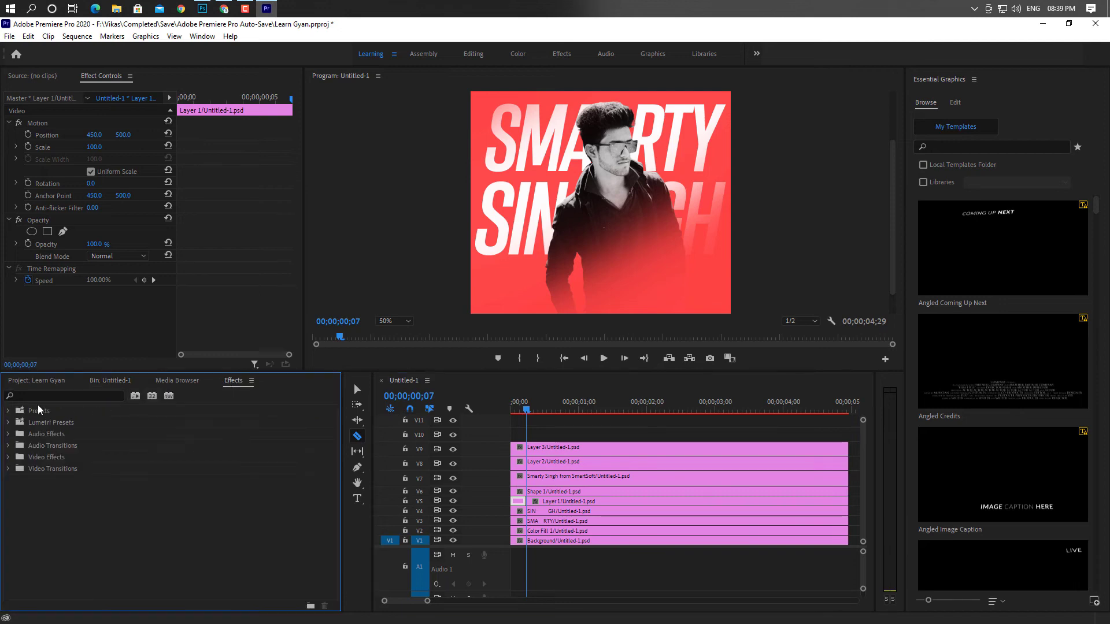
{"action": "left_click", "coordinate": [9, 411]}
{"action": "left_click", "coordinate": [15, 422]}
{"action": "left_click_drag", "start_coordinate": [61, 479], "coordinate": [518, 501]}
{"action": "left_click", "coordinate": [529, 412]}
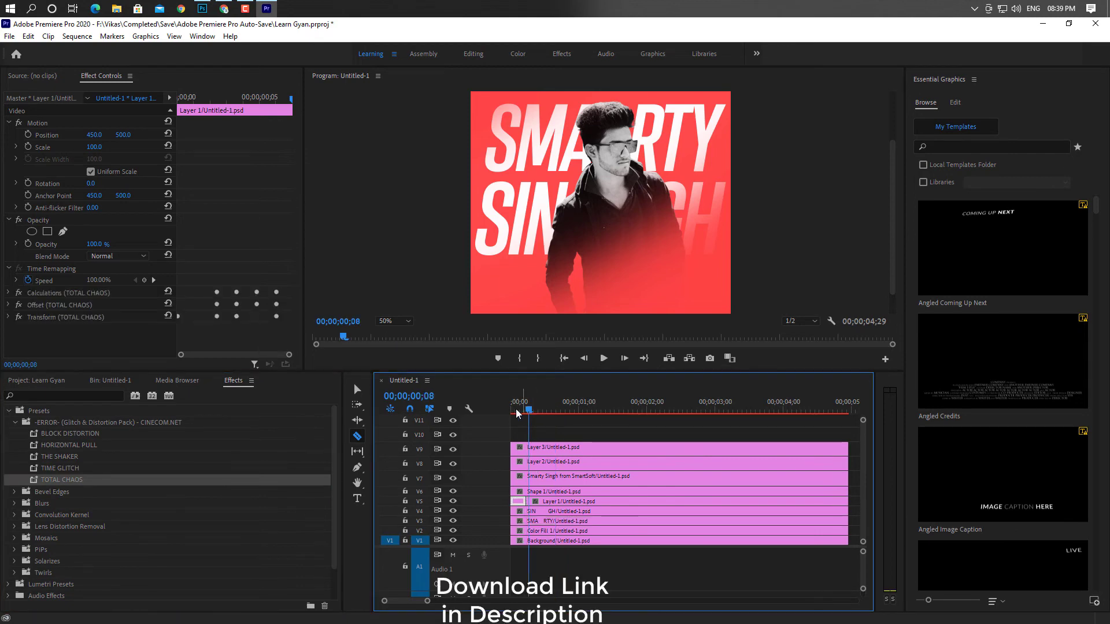
Preview the glitch from the sequence start and toggle the SINGH text's visibility to check it
{"action": "left_click_drag", "start_coordinate": [518, 412], "coordinate": [500, 412]}
{"action": "key", "text": "space"}
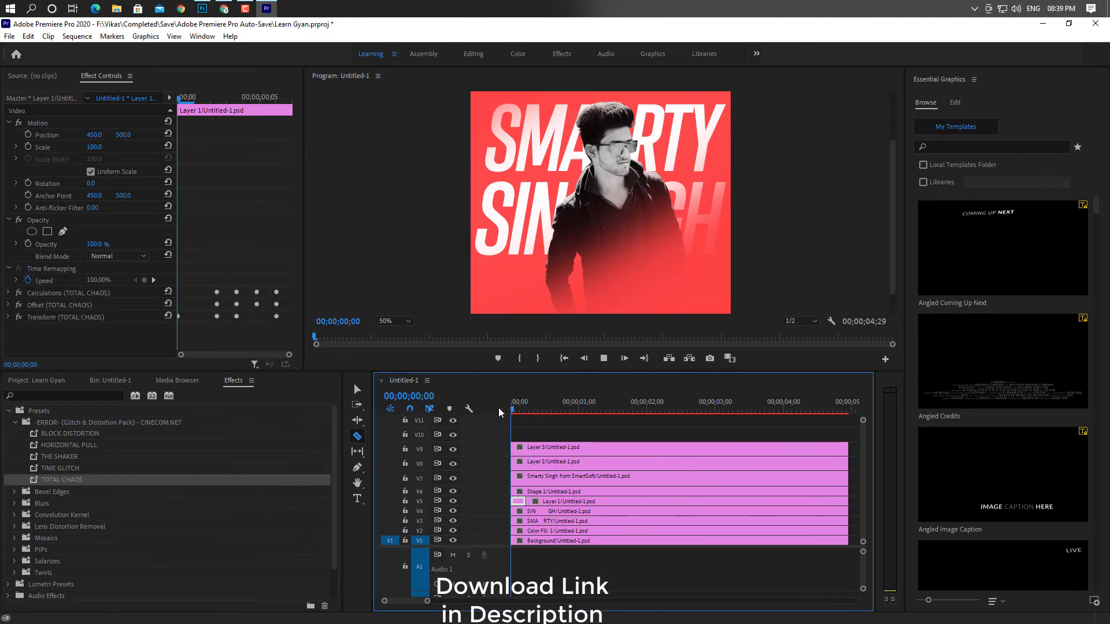
{"action": "key", "text": "space"}
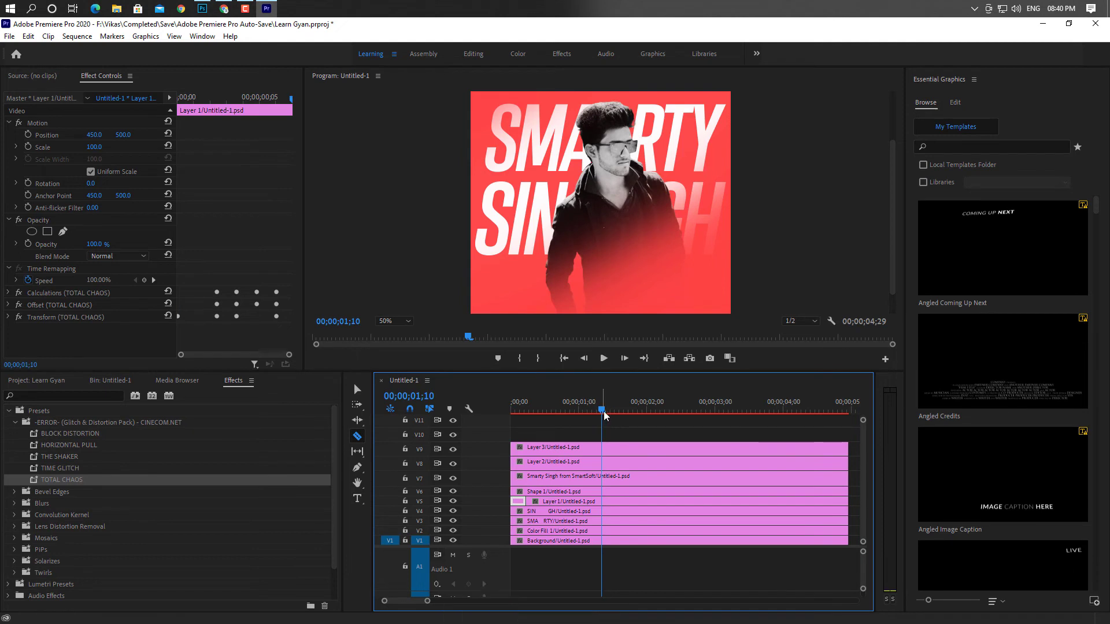
{"action": "left_click_drag", "start_coordinate": [602, 412], "coordinate": [567, 412]}
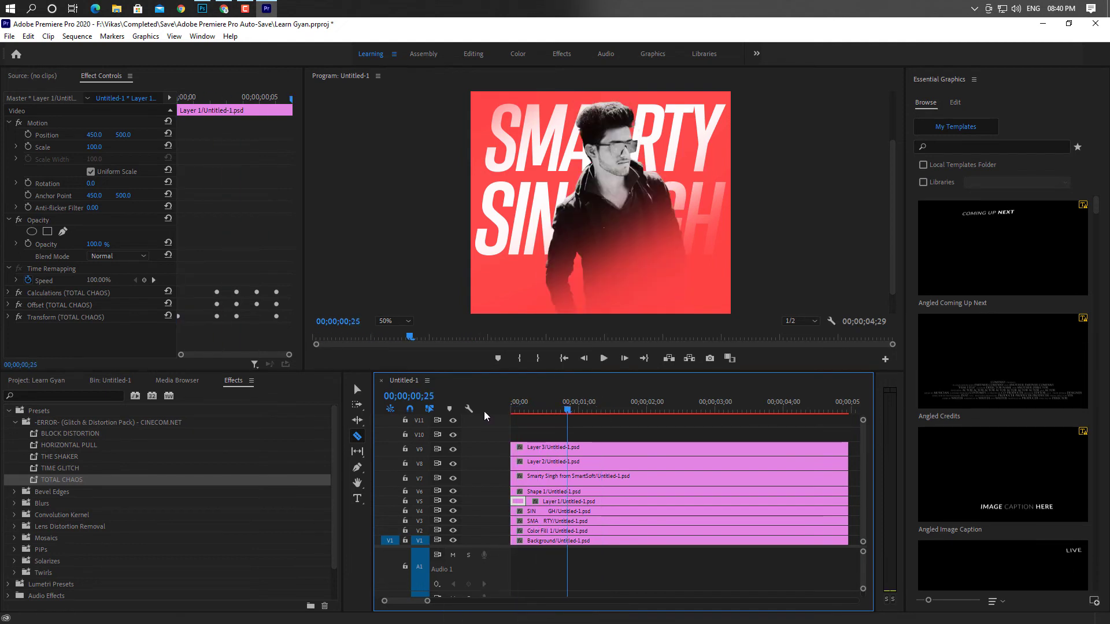
{"action": "left_click", "coordinate": [537, 412]}
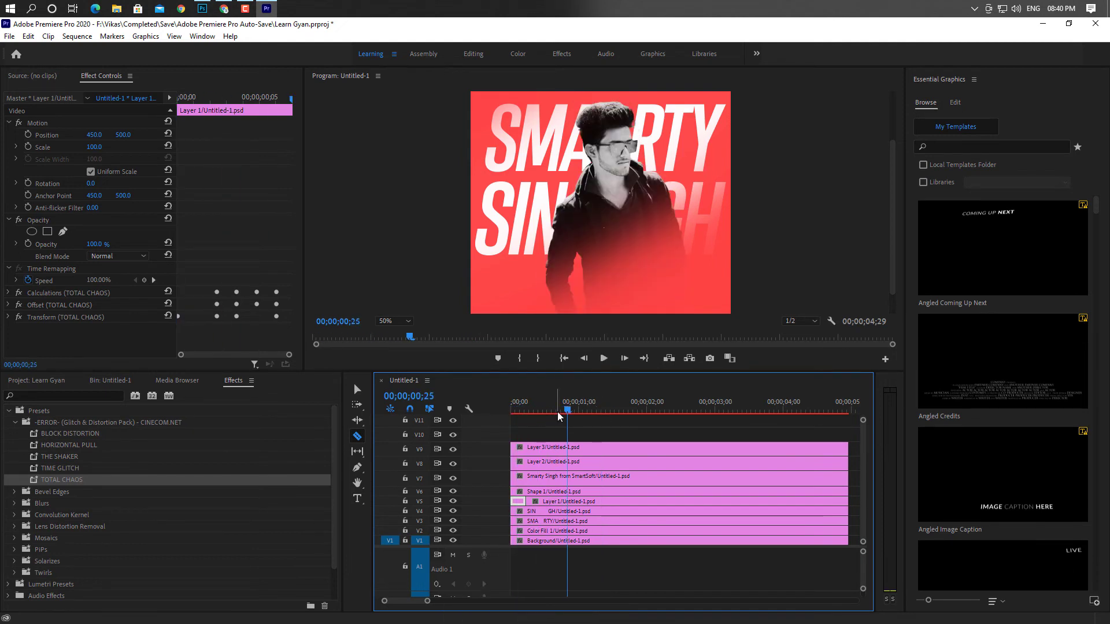
{"action": "left_click", "coordinate": [452, 512]}
{"action": "left_click", "coordinate": [452, 512]}
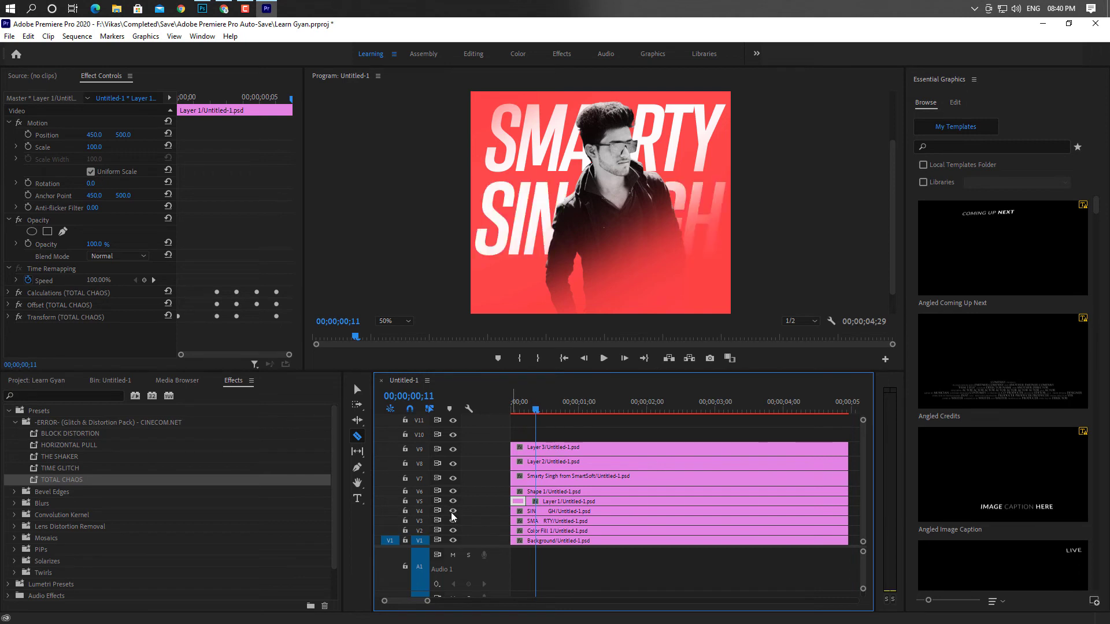
Keyframe the SIN GH clip's Position so X moves from 450 to 491 at the clip end
{"action": "left_click", "coordinate": [452, 512]}
{"action": "left_click", "coordinate": [452, 512]}
{"action": "key", "text": "v"}
{"action": "left_click", "coordinate": [554, 514]}
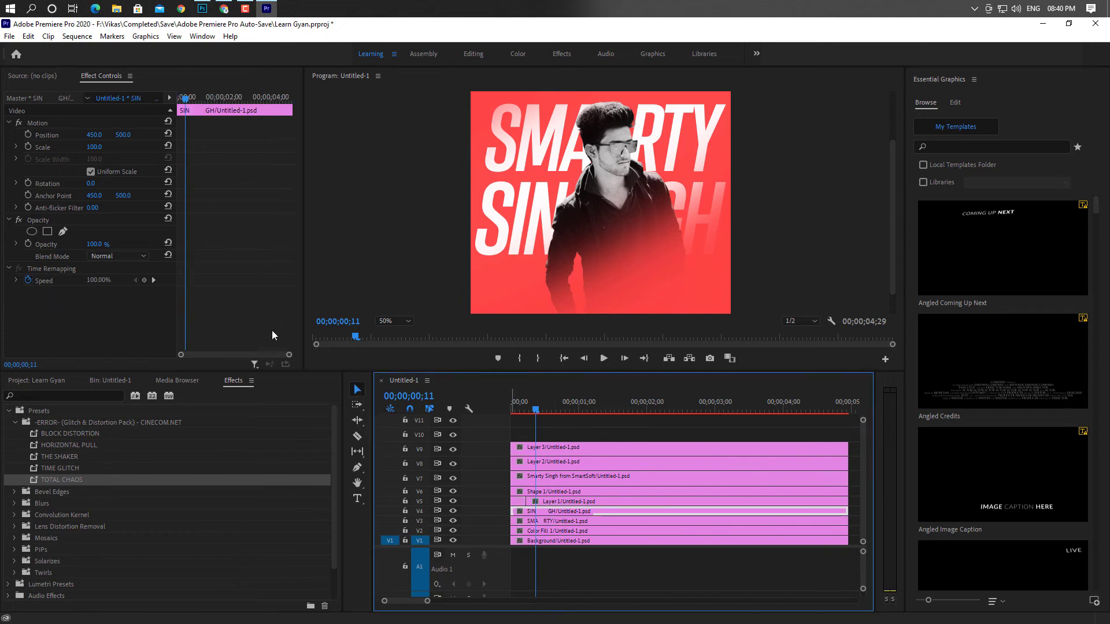
{"action": "left_click", "coordinate": [28, 135]}
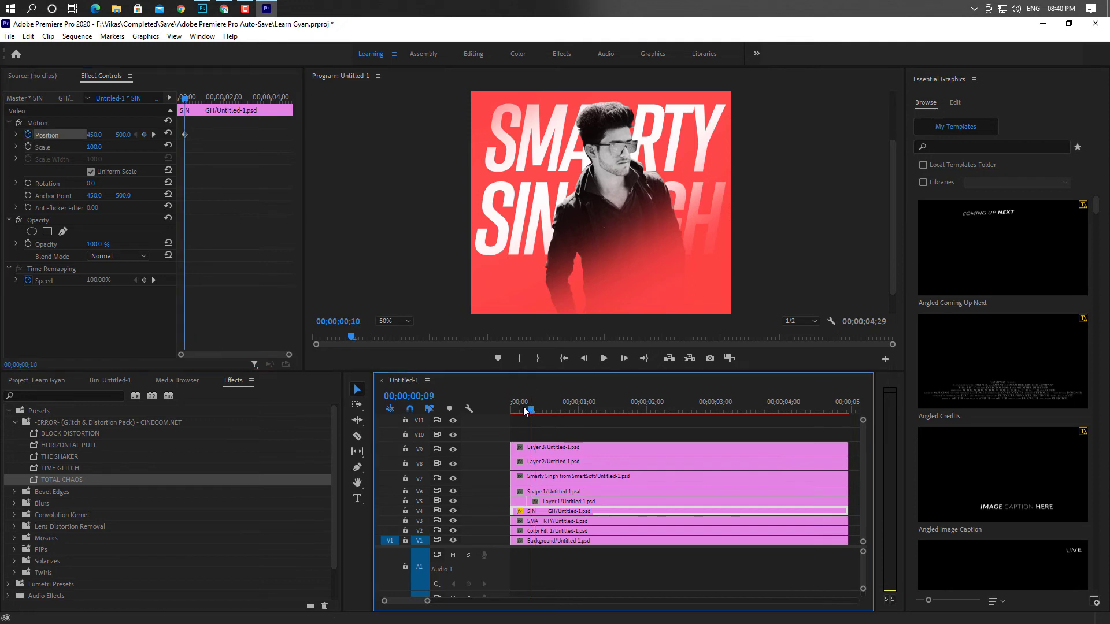
{"action": "left_click_drag", "start_coordinate": [535, 409], "coordinate": [831, 434]}
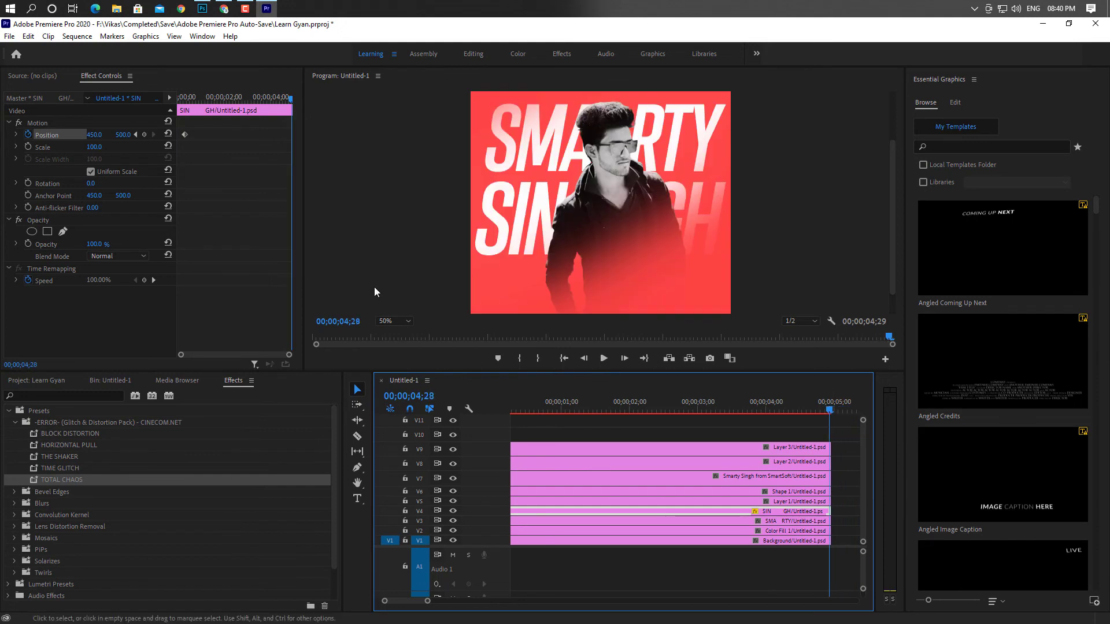
{"action": "left_click_drag", "start_coordinate": [90, 137], "coordinate": [114, 137]}
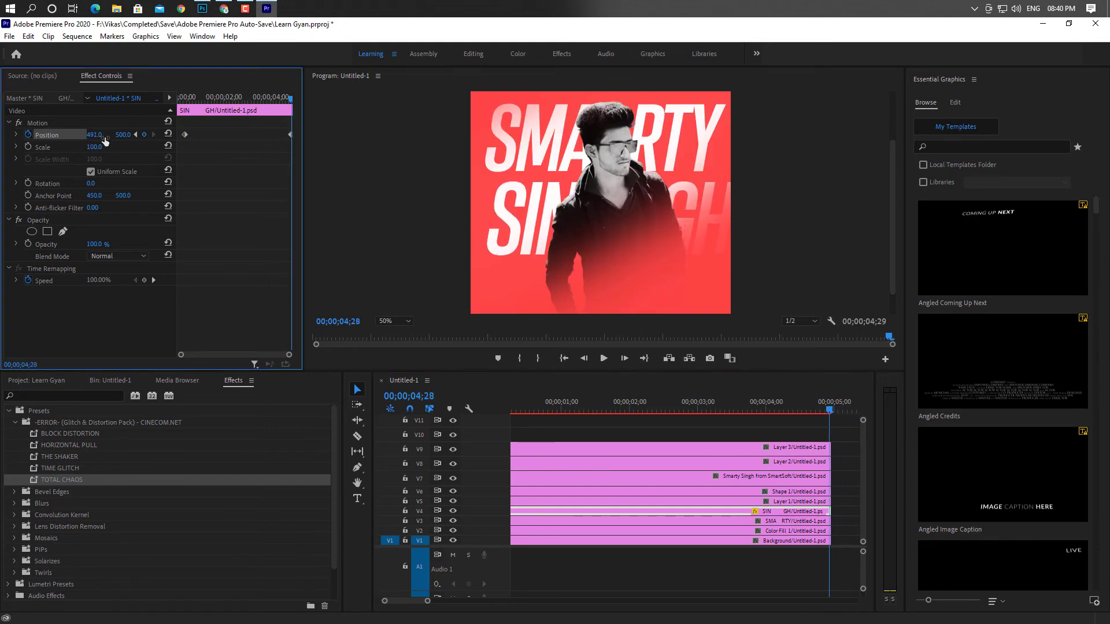
{"action": "scroll", "coordinate": [560, 521], "scroll_direction": "up", "scroll_amount": 1}
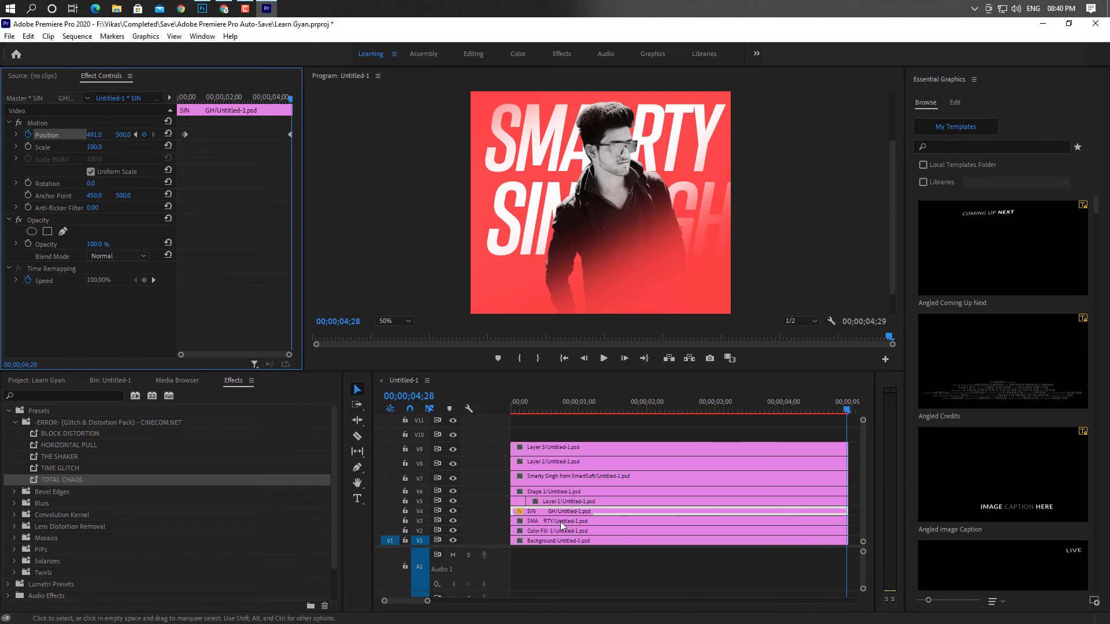
Keyframe the SMA RTY clip's Position from X 450 at the start to about 419.9 at the end
{"action": "left_click", "coordinate": [554, 522]}
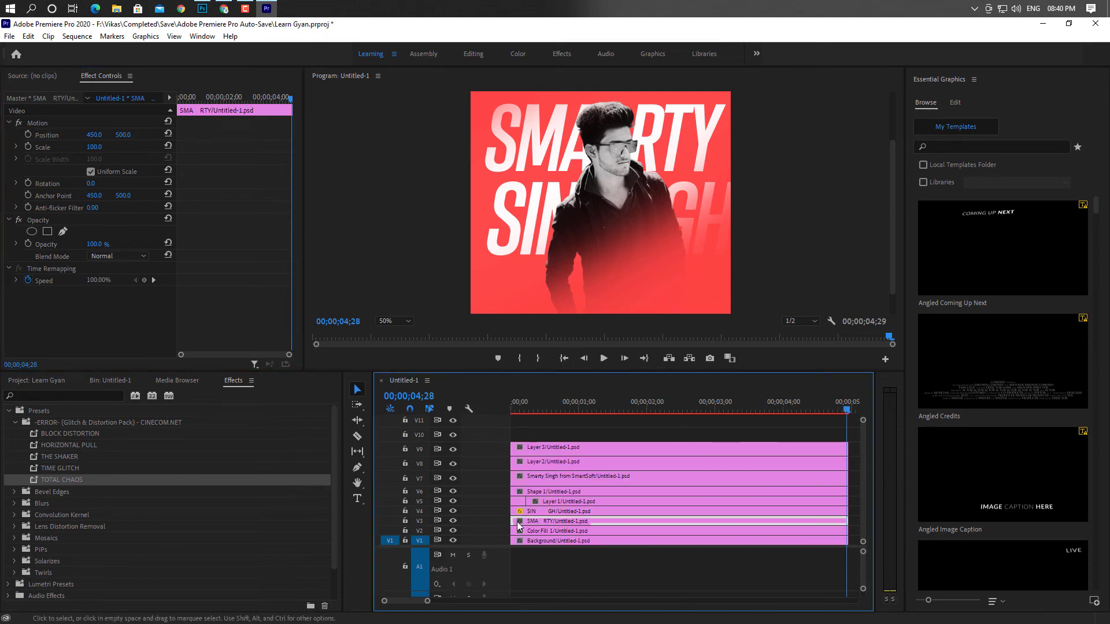
{"action": "left_click", "coordinate": [453, 520]}
{"action": "left_click", "coordinate": [453, 520]}
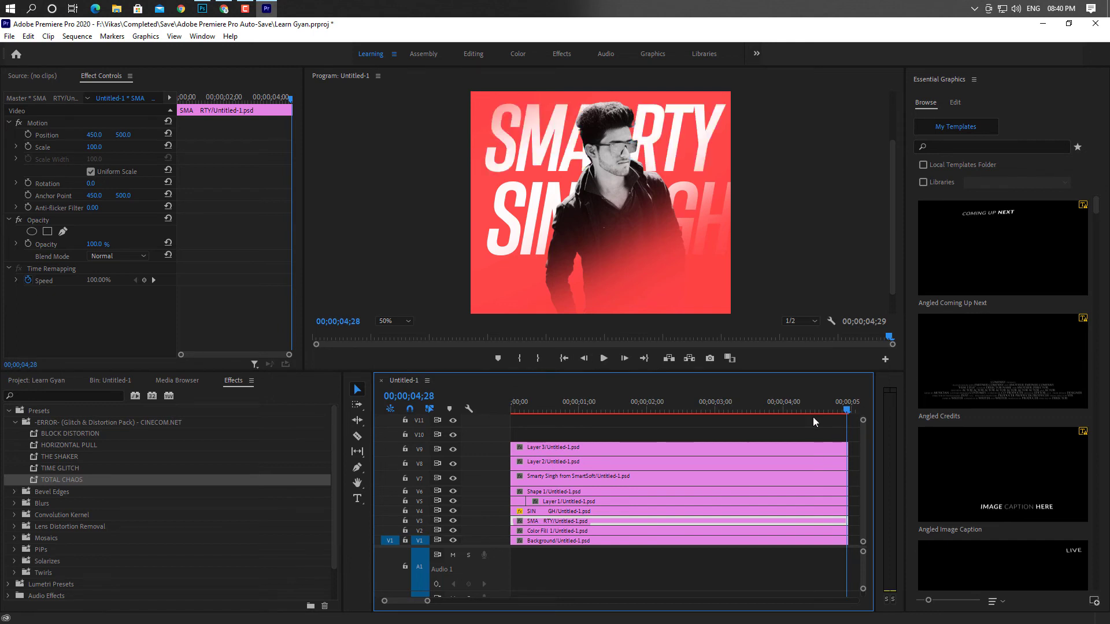
{"action": "key", "text": "Home"}
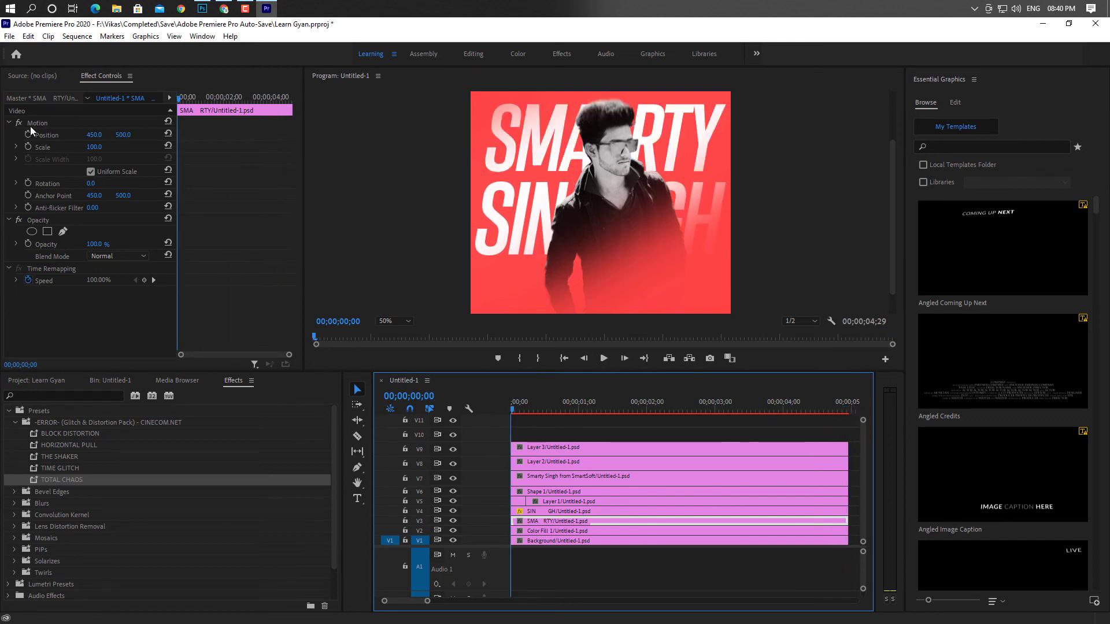
{"action": "left_click", "coordinate": [27, 135]}
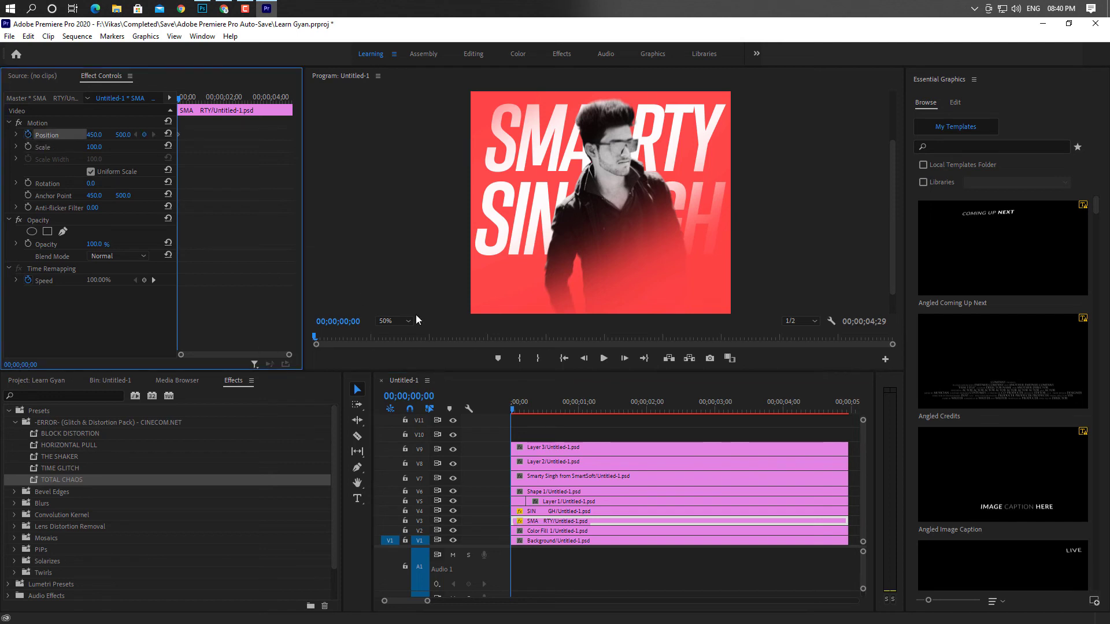
{"action": "left_click", "coordinate": [843, 409]}
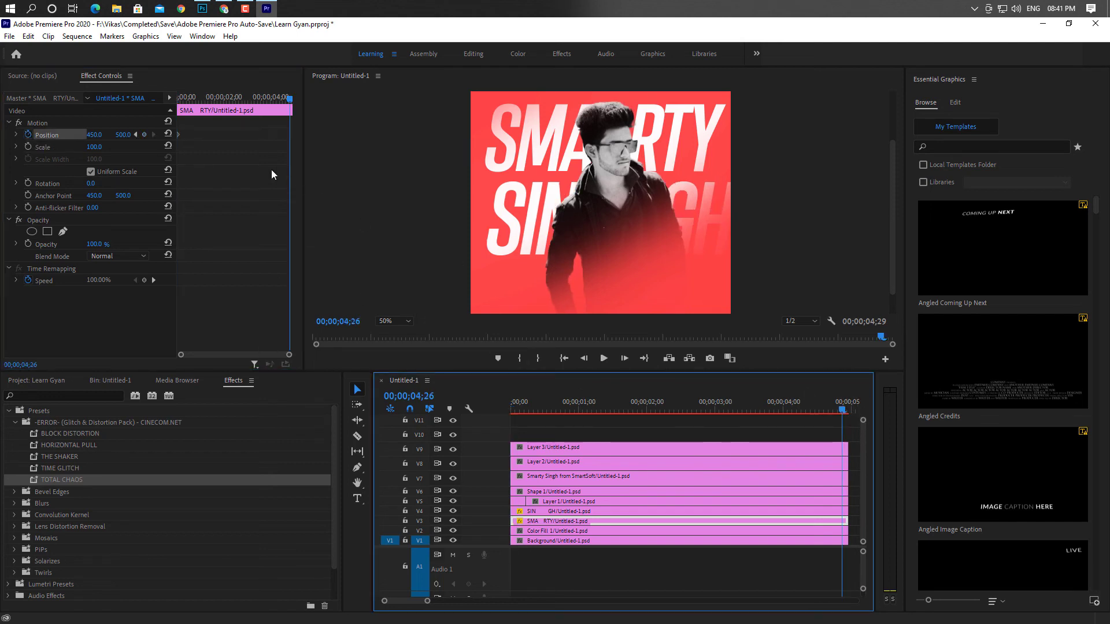
{"action": "left_click", "coordinate": [92, 137]}
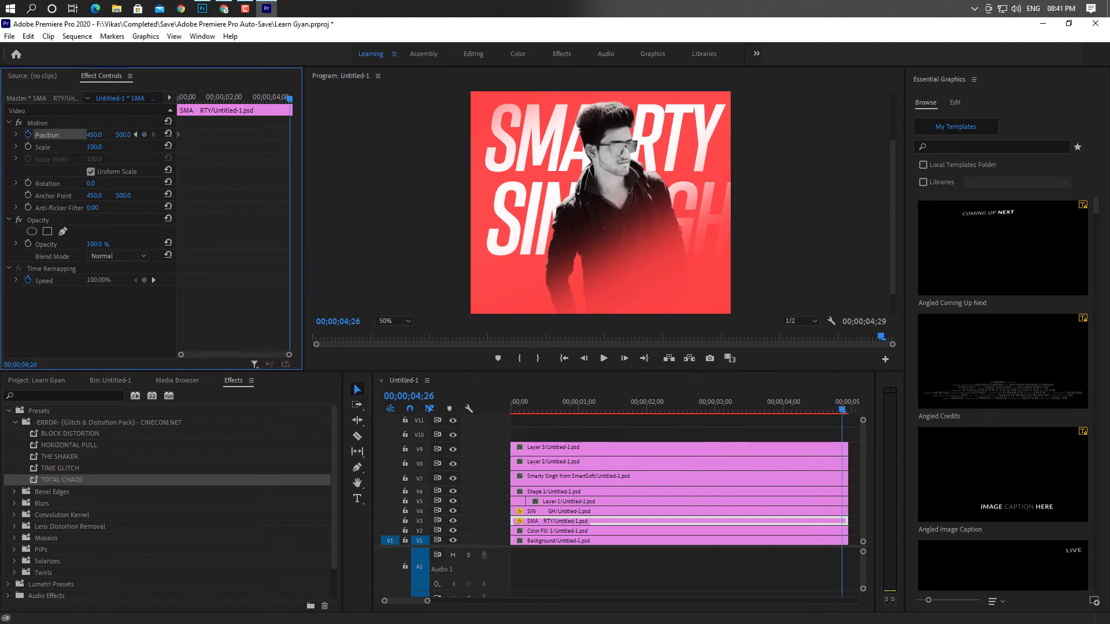
{"action": "left_click_drag", "start_coordinate": [94, 135], "coordinate": [74, 135]}
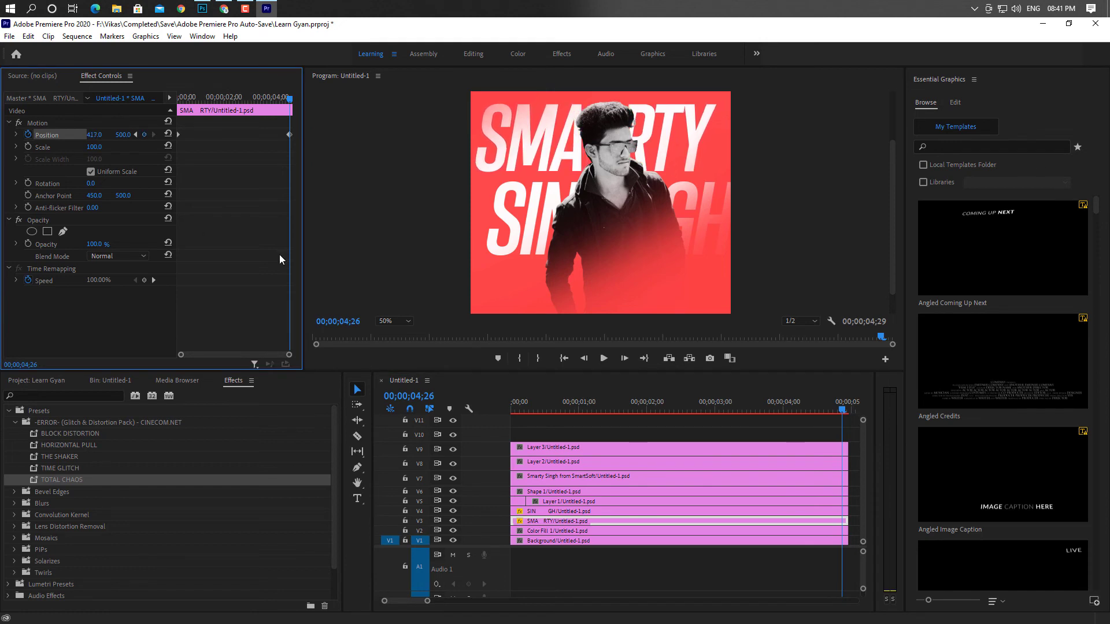
Rewind and play the sequence to preview both texts drifting apart
{"action": "left_click_drag", "start_coordinate": [571, 411], "coordinate": [379, 415]}
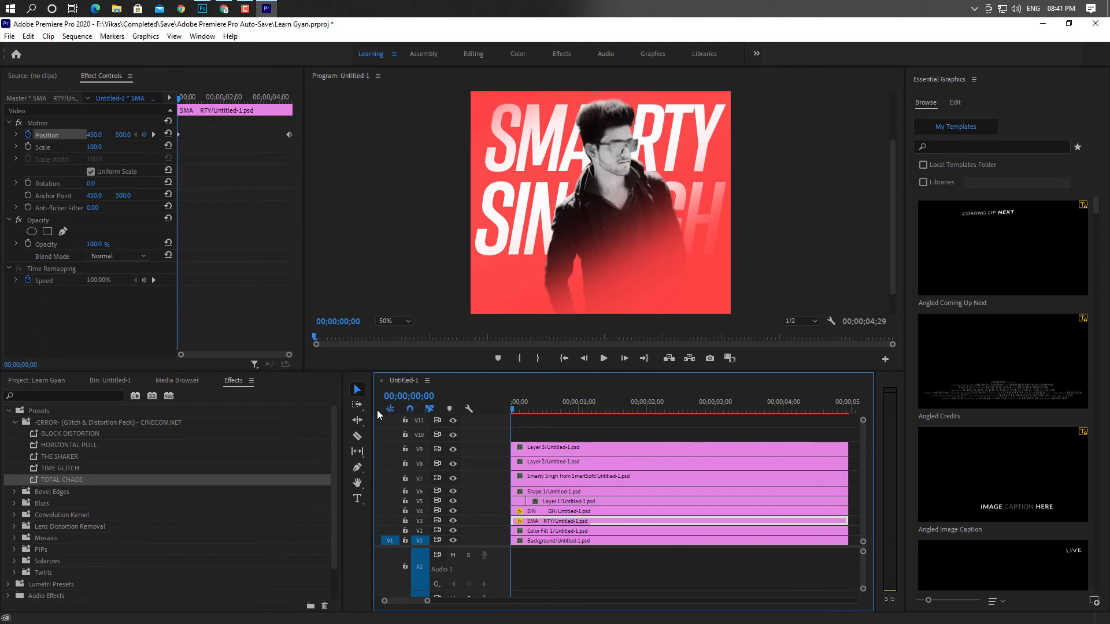
{"action": "key", "text": "space"}
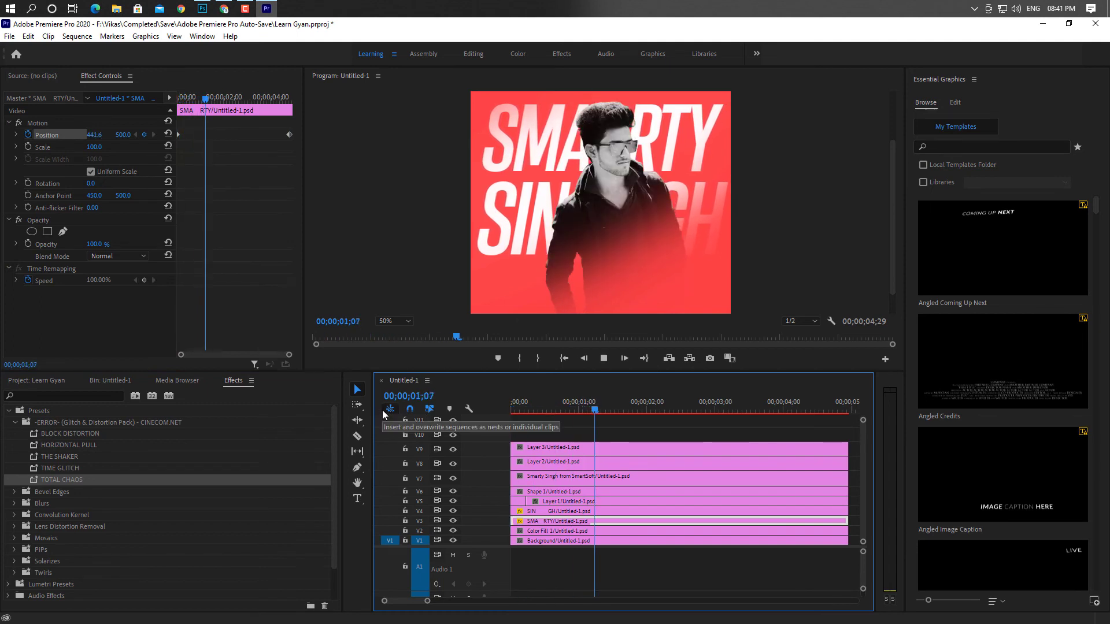
{"action": "key", "text": "space"}
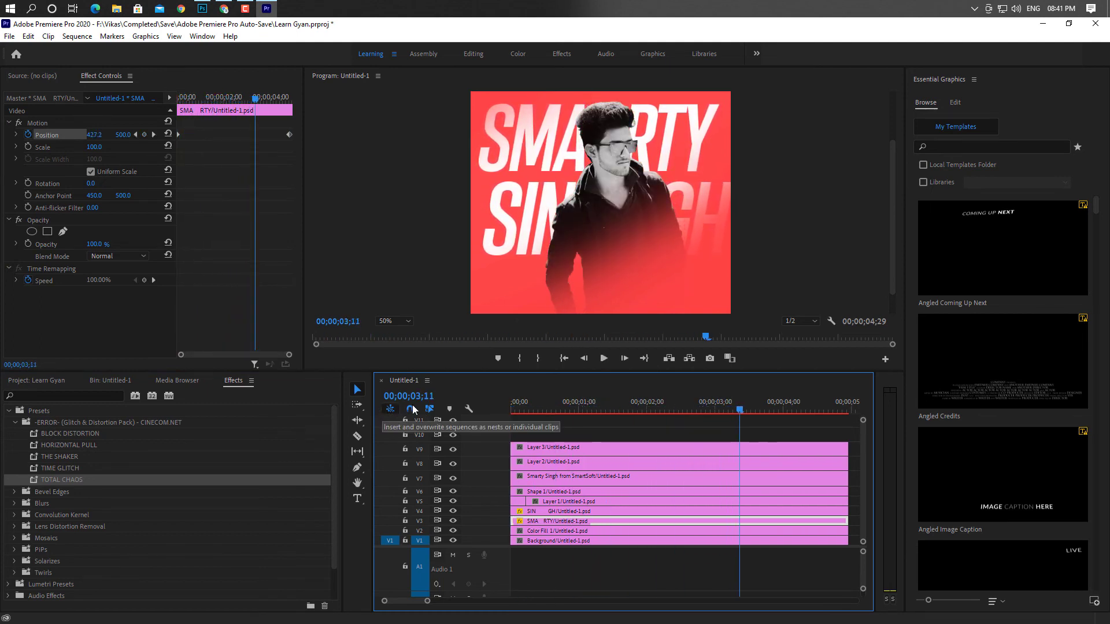
{"action": "left_click_drag", "start_coordinate": [741, 402], "coordinate": [428, 427]}
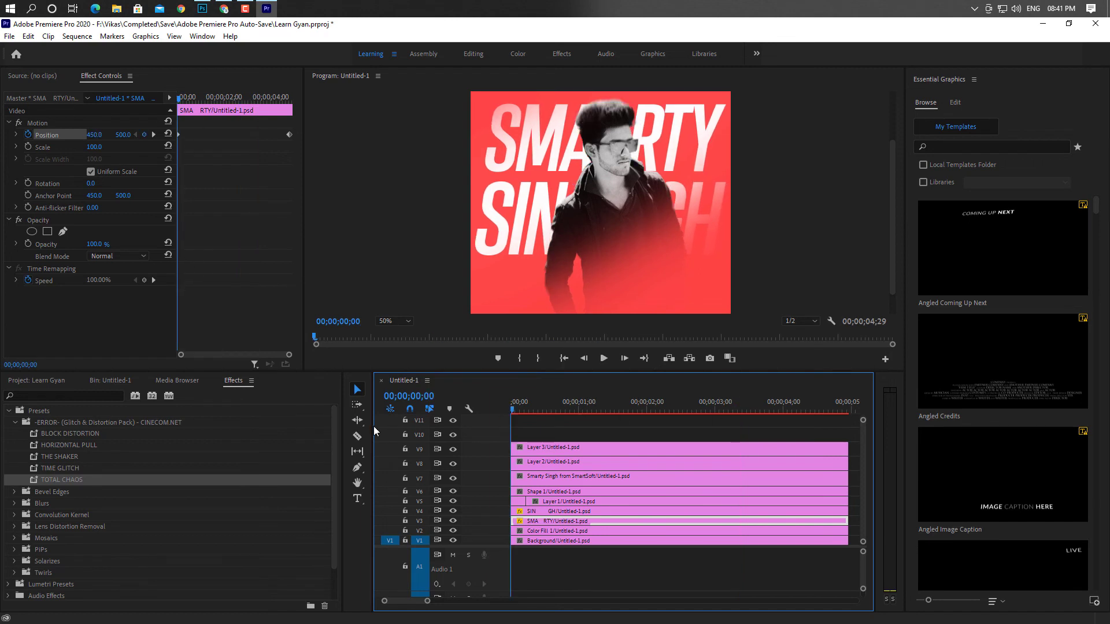
{"action": "key", "text": "space"}
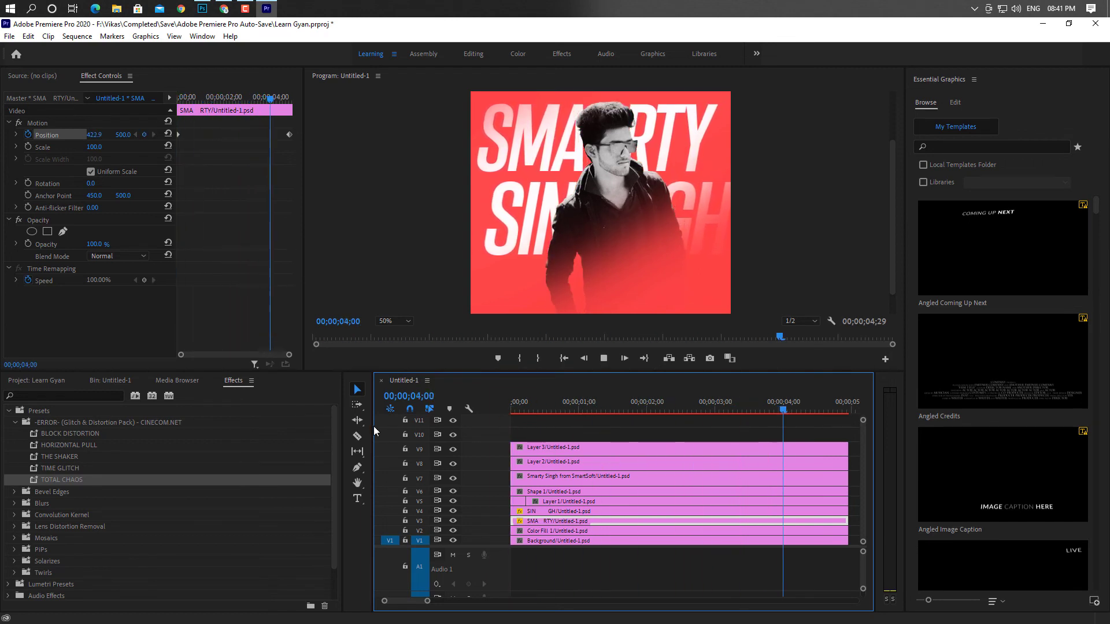
{"action": "left_click_drag", "start_coordinate": [672, 371], "coordinate": [679, 333]}
Move the Smarty Singh from SmartSoft clip up to V10 and check the fill and SMARTY layers
{"action": "left_click", "coordinate": [612, 470]}
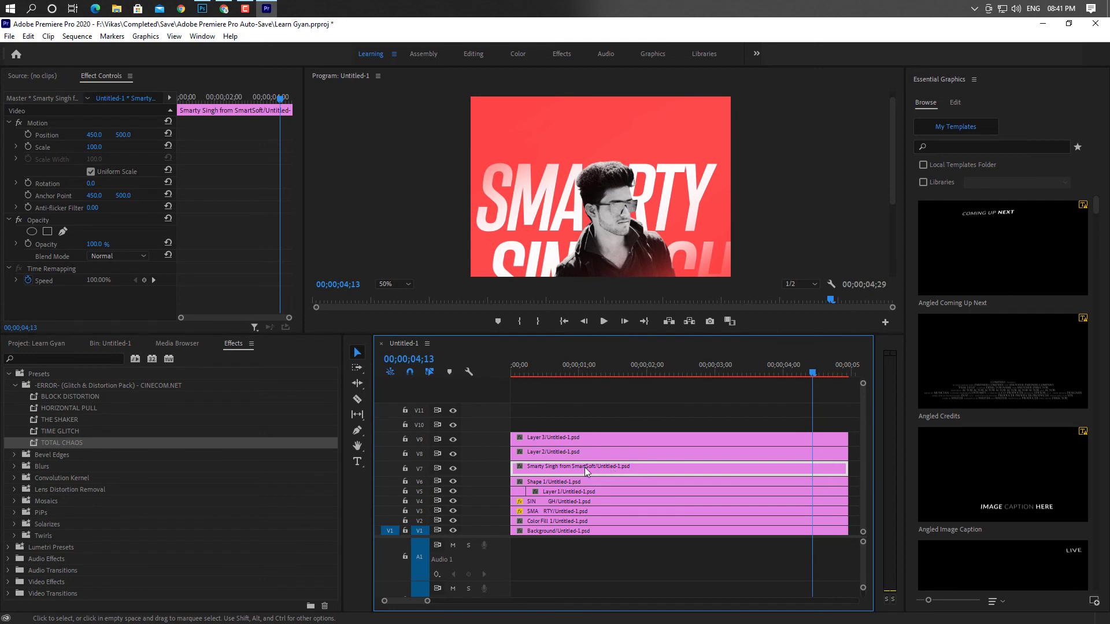
{"action": "left_click_drag", "start_coordinate": [566, 470], "coordinate": [564, 426]}
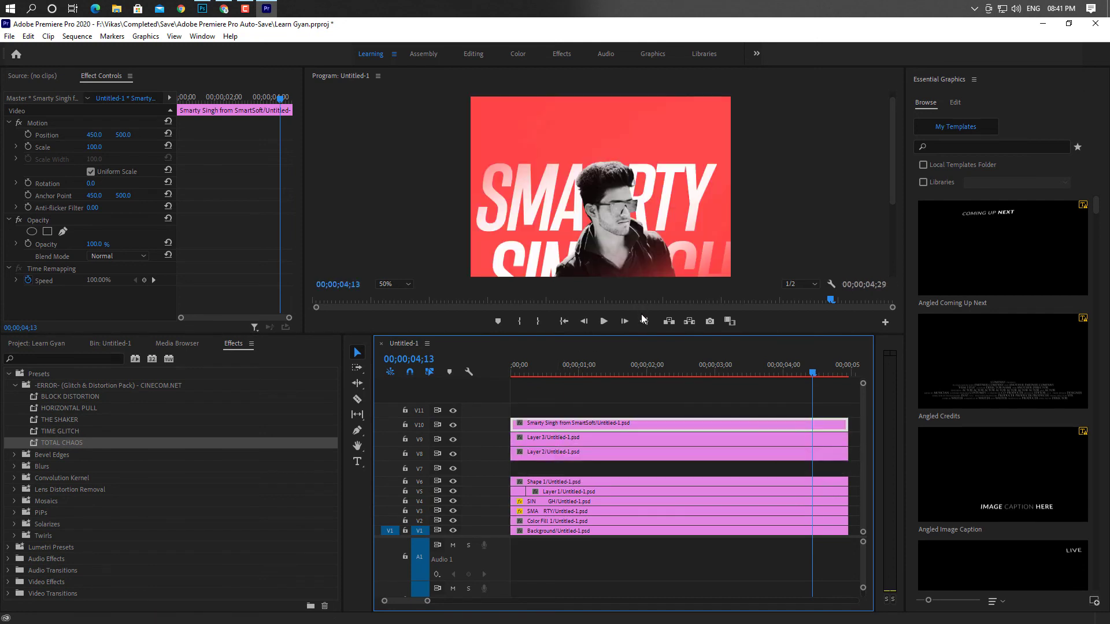
{"action": "left_click_drag", "start_coordinate": [643, 341], "coordinate": [655, 450]}
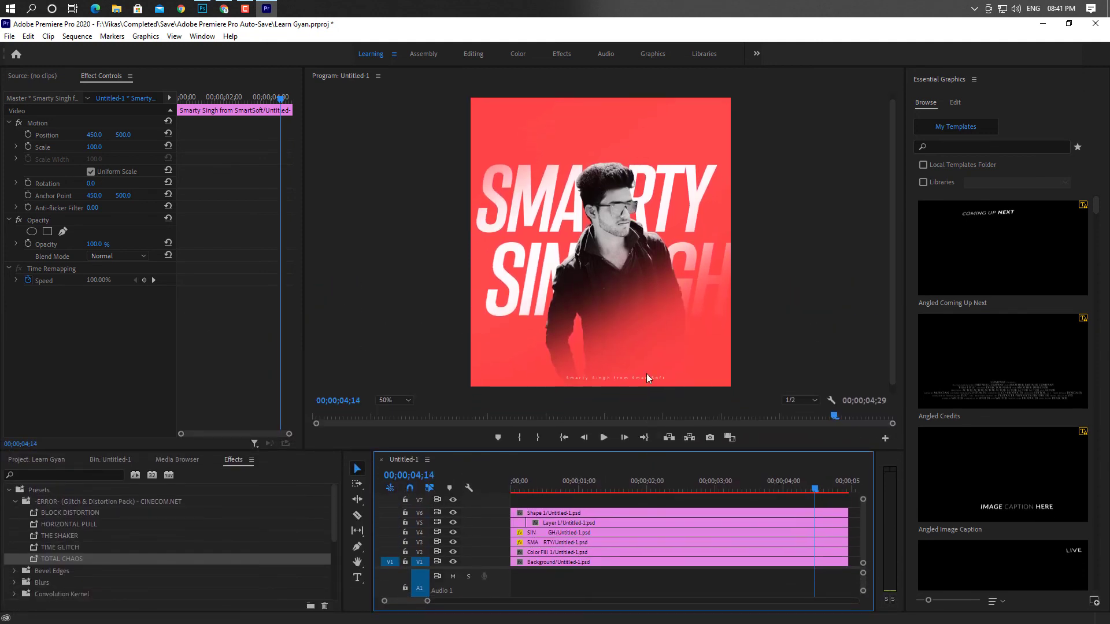
{"action": "left_click", "coordinate": [452, 553]}
{"action": "left_click", "coordinate": [453, 552]}
{"action": "left_click", "coordinate": [453, 543]}
{"action": "left_click", "coordinate": [454, 543]}
Add a second Shape 1 clip from the bin onto track V7
{"action": "left_click", "coordinate": [112, 460]}
{"action": "scroll", "coordinate": [199, 547], "scroll_direction": "up", "scroll_amount": 1}
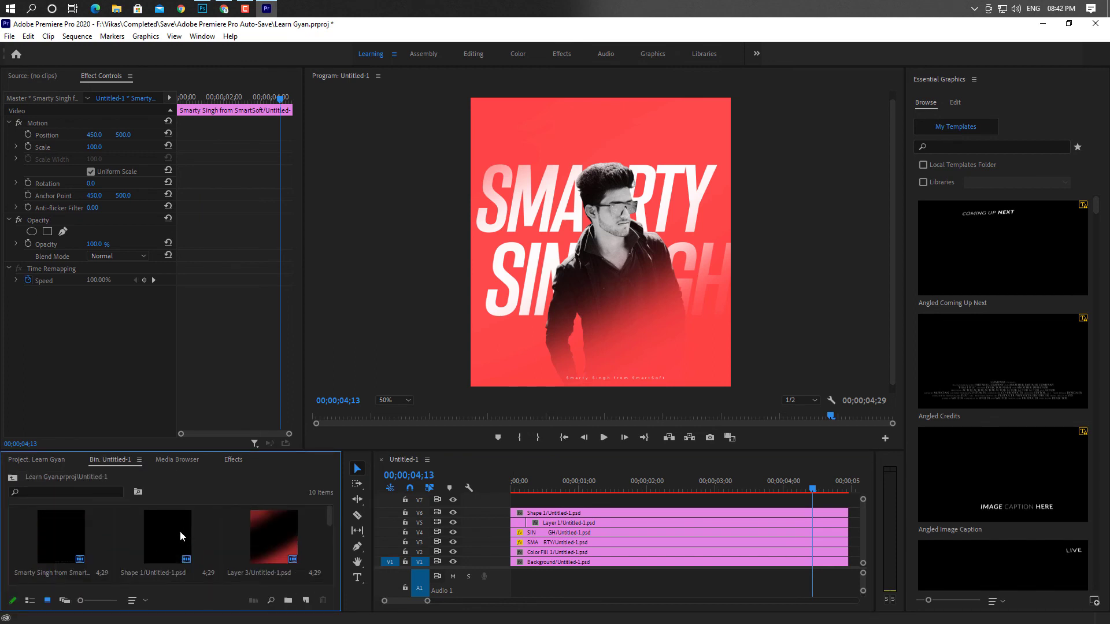
{"action": "left_click_drag", "start_coordinate": [179, 530], "coordinate": [508, 501]}
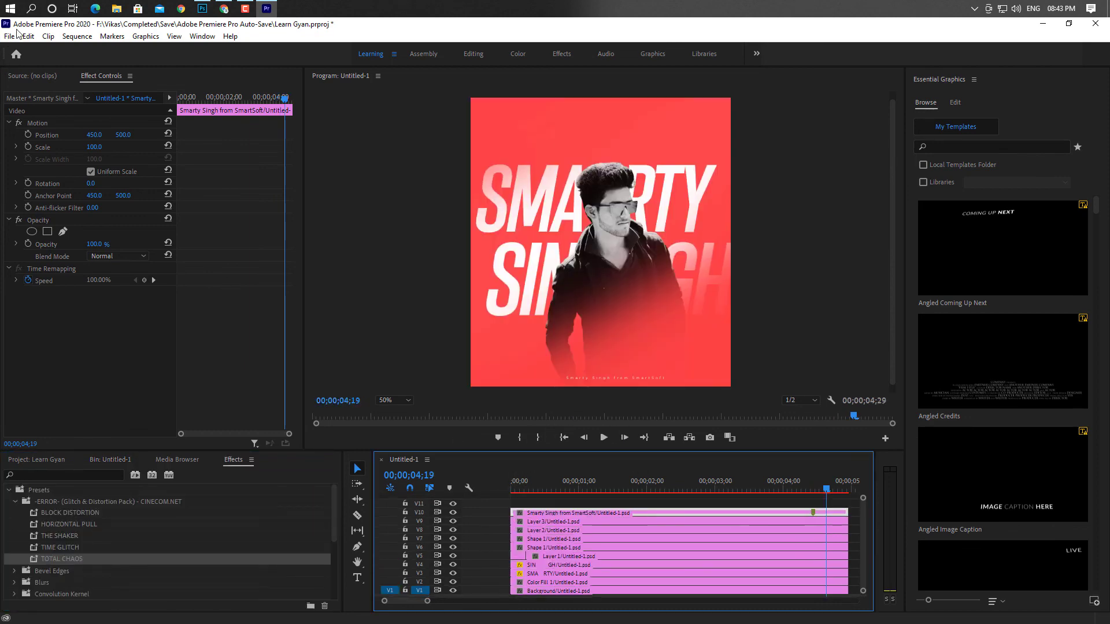
{"action": "left_click", "coordinate": [10, 36]}
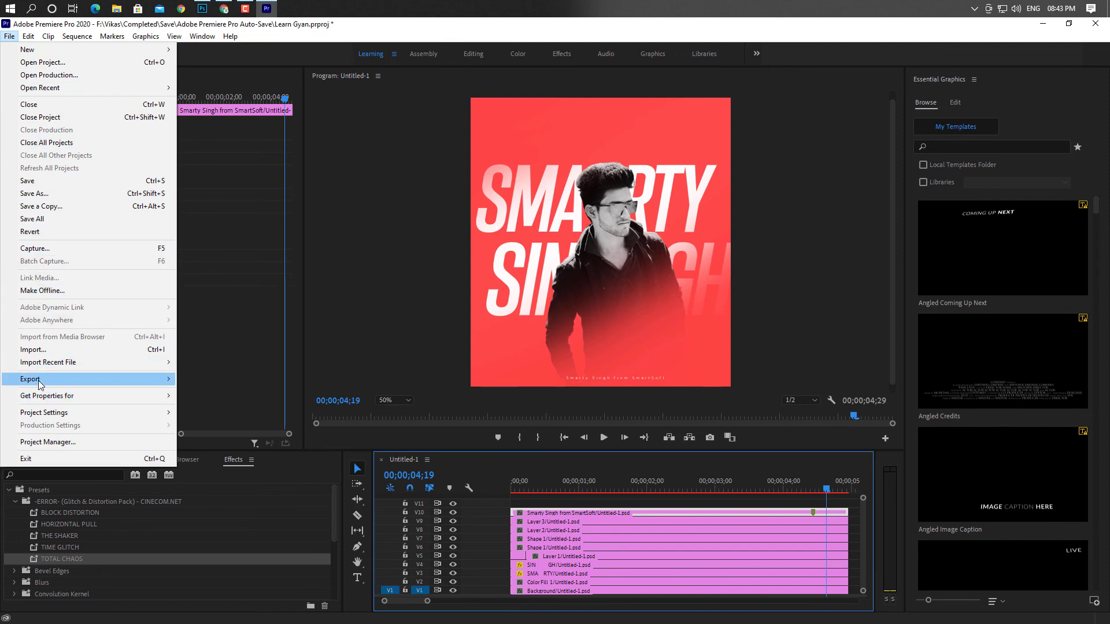
Open Export Settings, keep H.264 format and pick the YouTube 1080p Full HD preset
{"action": "mouse_move", "coordinate": [145, 380]}
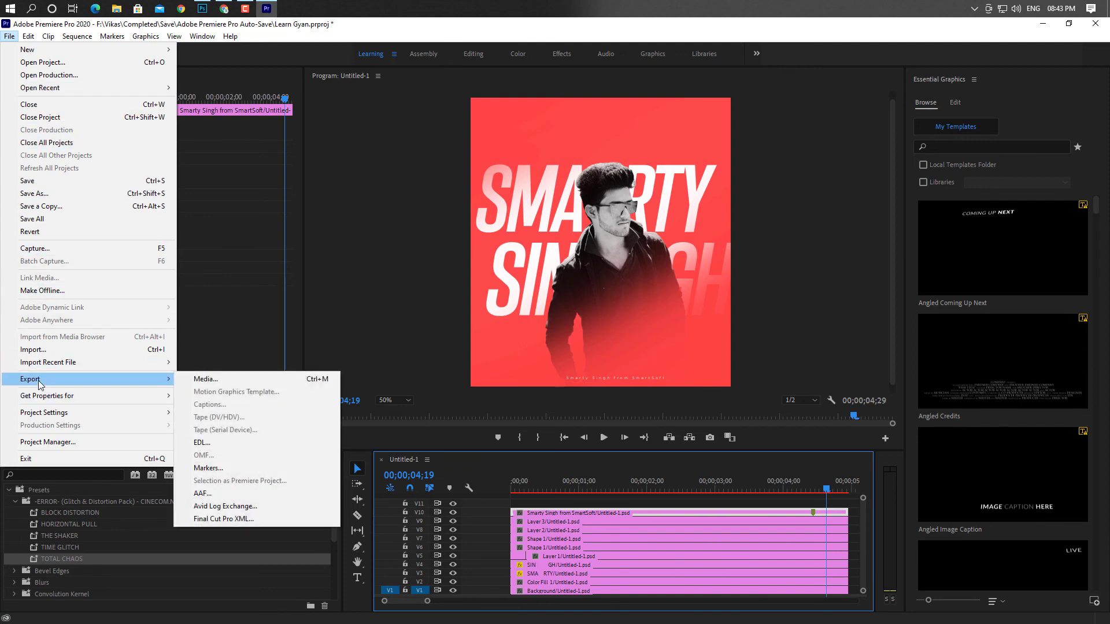
{"action": "left_click", "coordinate": [246, 380]}
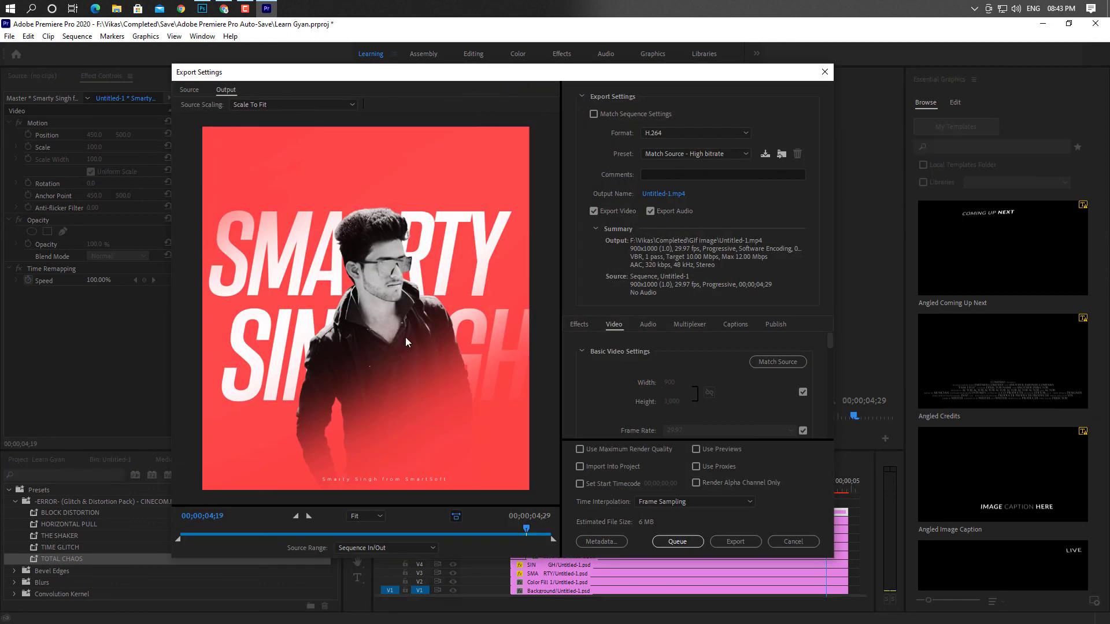
{"action": "left_click", "coordinate": [745, 134]}
{"action": "left_click", "coordinate": [744, 134]}
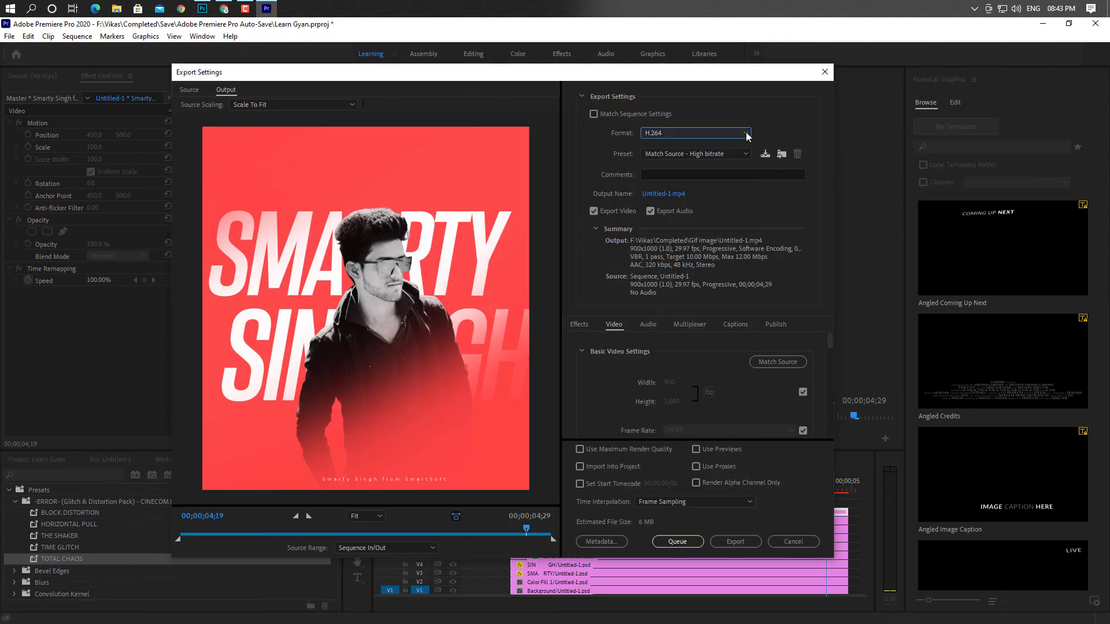
{"action": "left_click", "coordinate": [745, 153]}
{"action": "scroll", "coordinate": [714, 492], "scroll_direction": "down", "scroll_amount": 3}
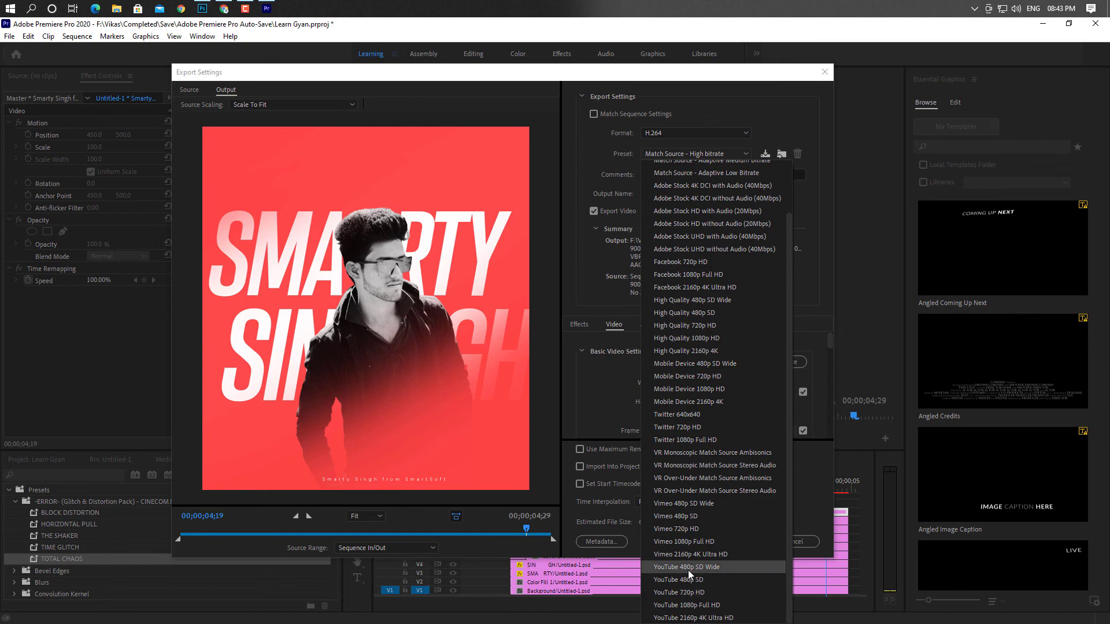
{"action": "left_click", "coordinate": [701, 606]}
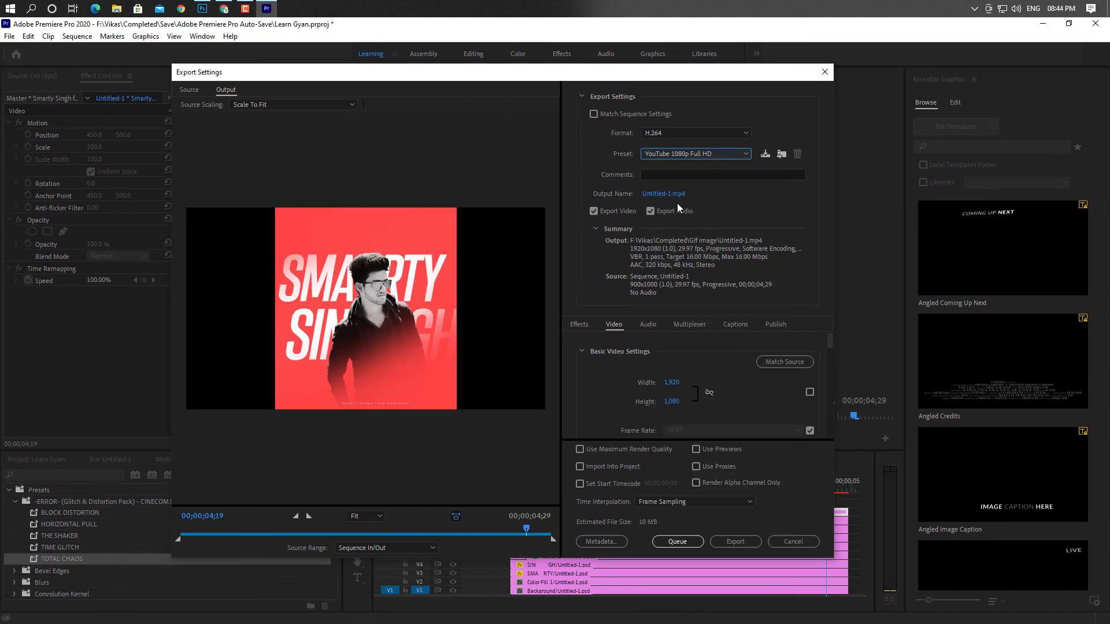
{"action": "left_click", "coordinate": [664, 194]}
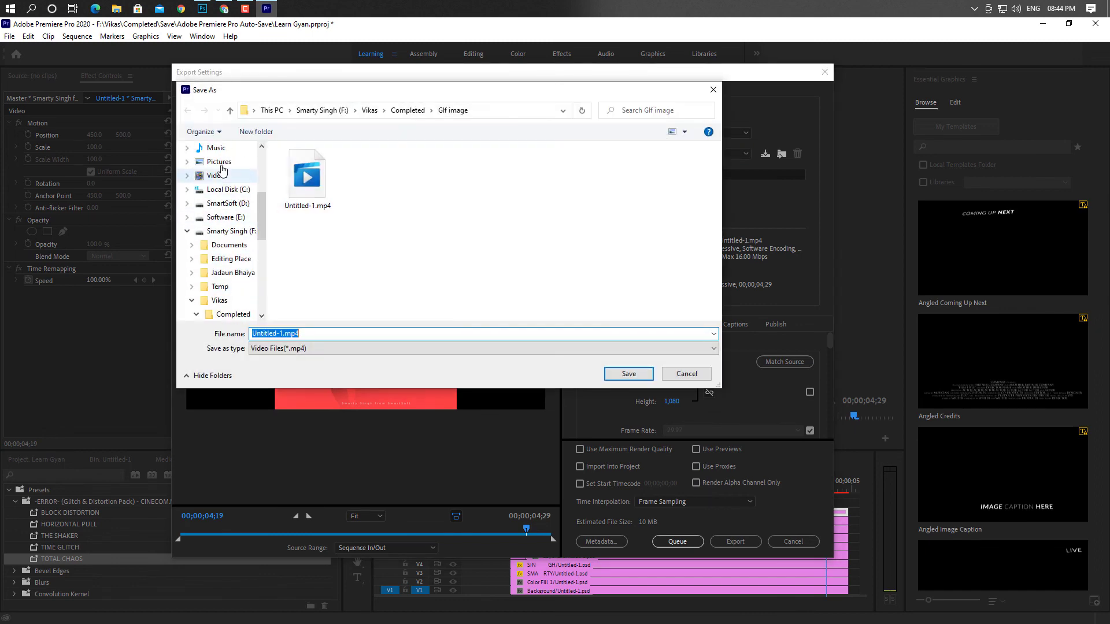
Name the output Export.mp4 on the Desktop and start encoding the sequence
{"action": "scroll", "coordinate": [223, 170], "scroll_direction": "up", "scroll_amount": 5}
{"action": "left_click", "coordinate": [218, 230]}
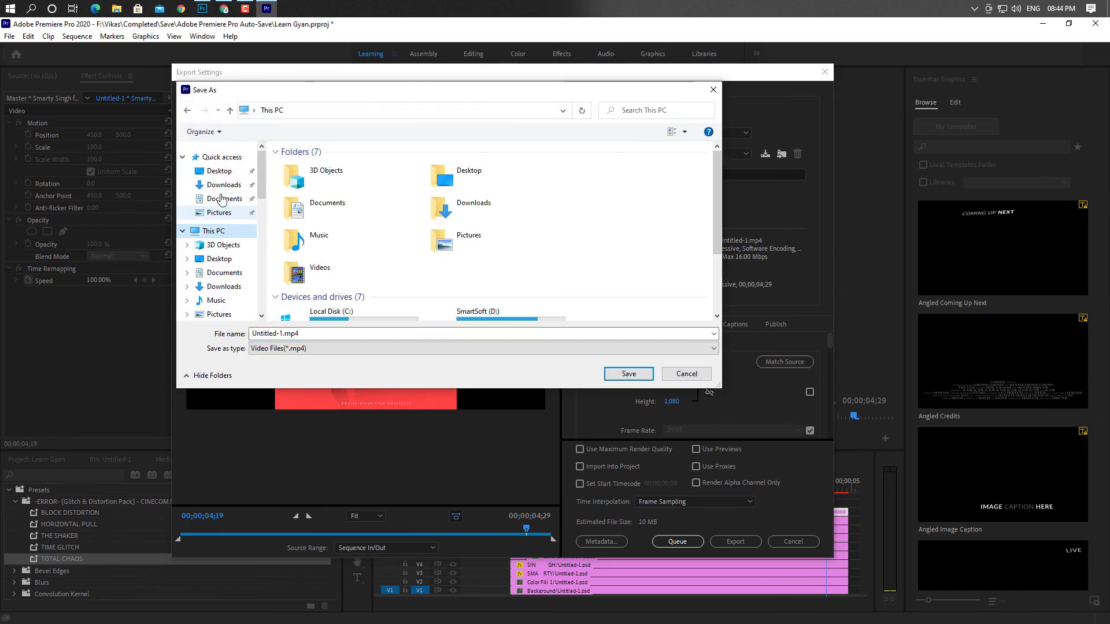
{"action": "left_click", "coordinate": [219, 171]}
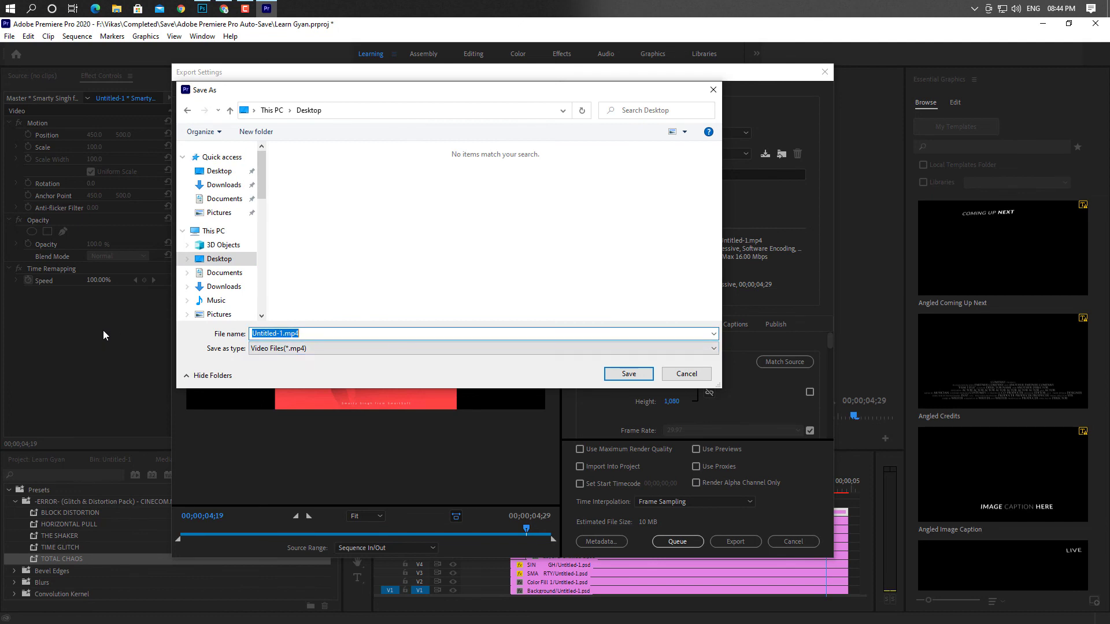
{"action": "type", "text": "Export"}
{"action": "key", "text": "Return"}
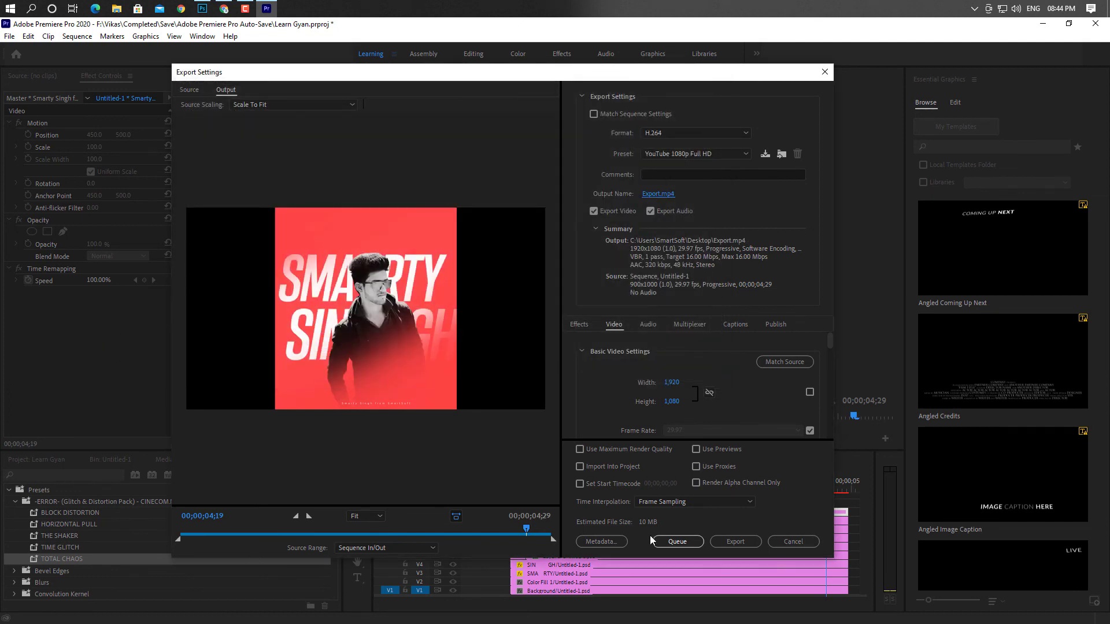
{"action": "left_click", "coordinate": [735, 542]}
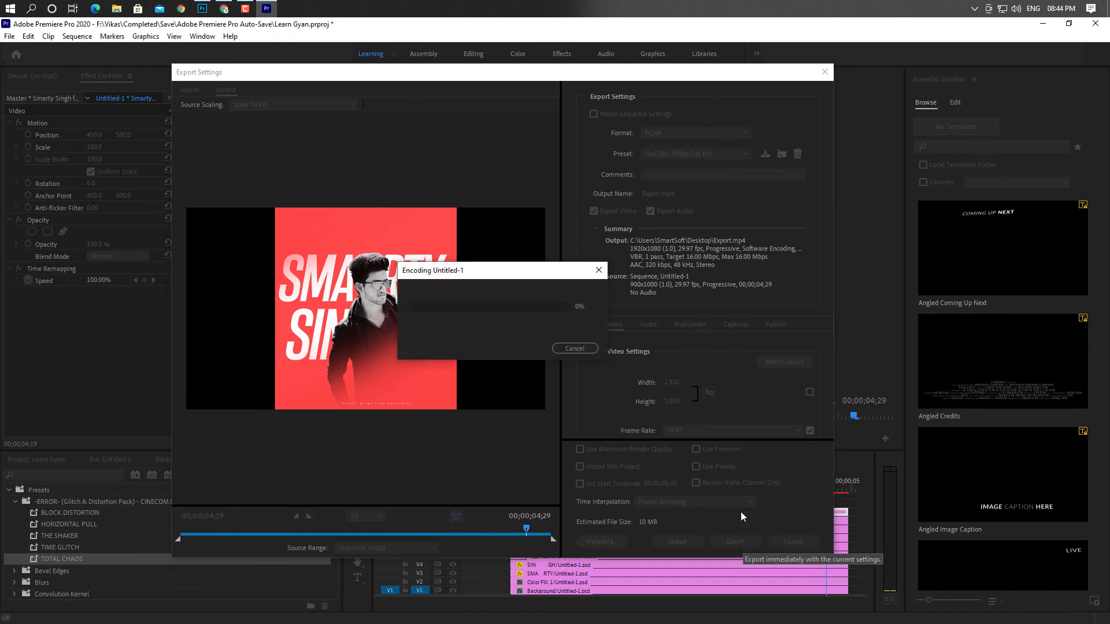